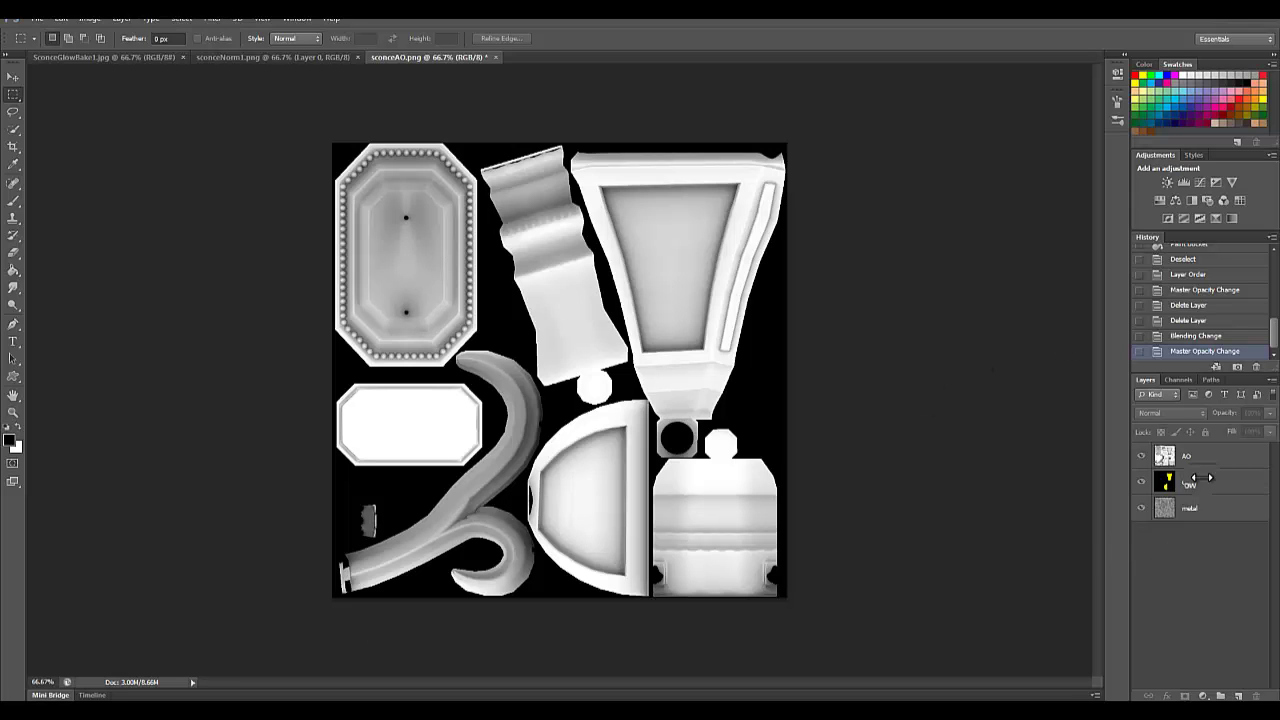
Step: Name the top layer AO and toggle its visibility to compare it with the layers below
text(AO)
key(Return)
click(1141, 457)
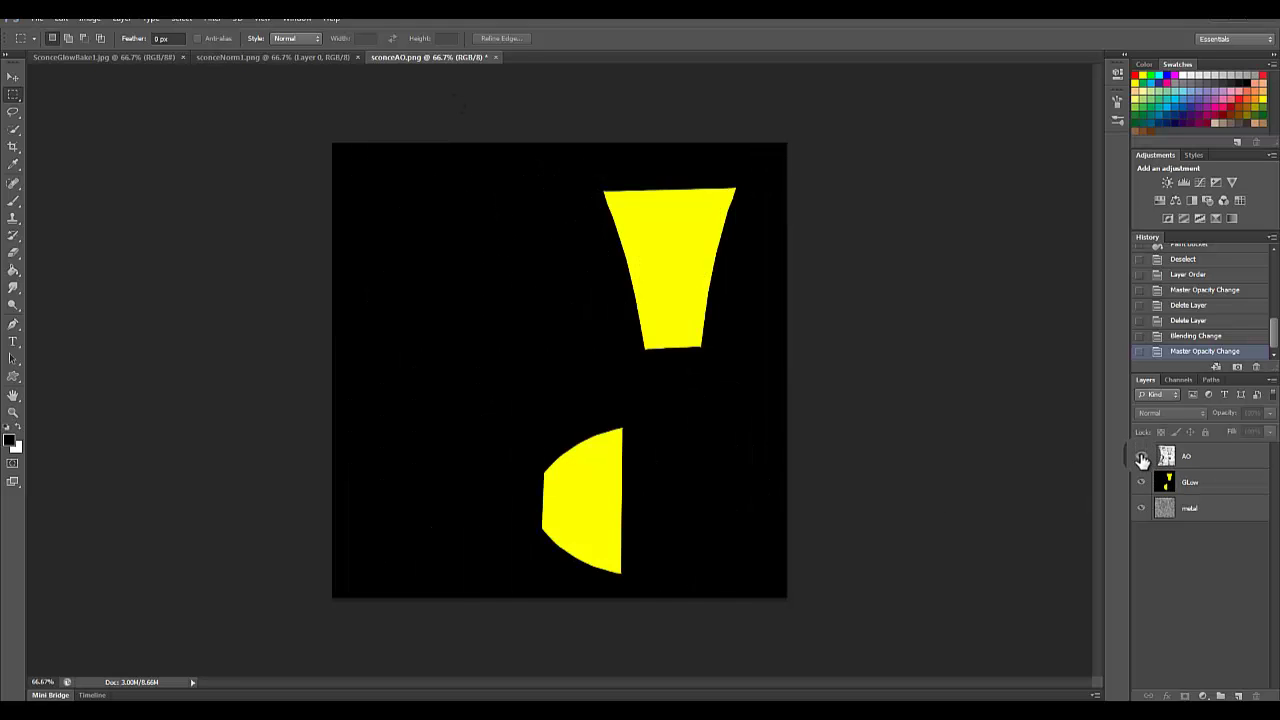
click(1141, 457)
click(1141, 457)
Step: Toggle the Glow layer's visibility and leave it hidden so the metal shows under AO
click(1141, 483)
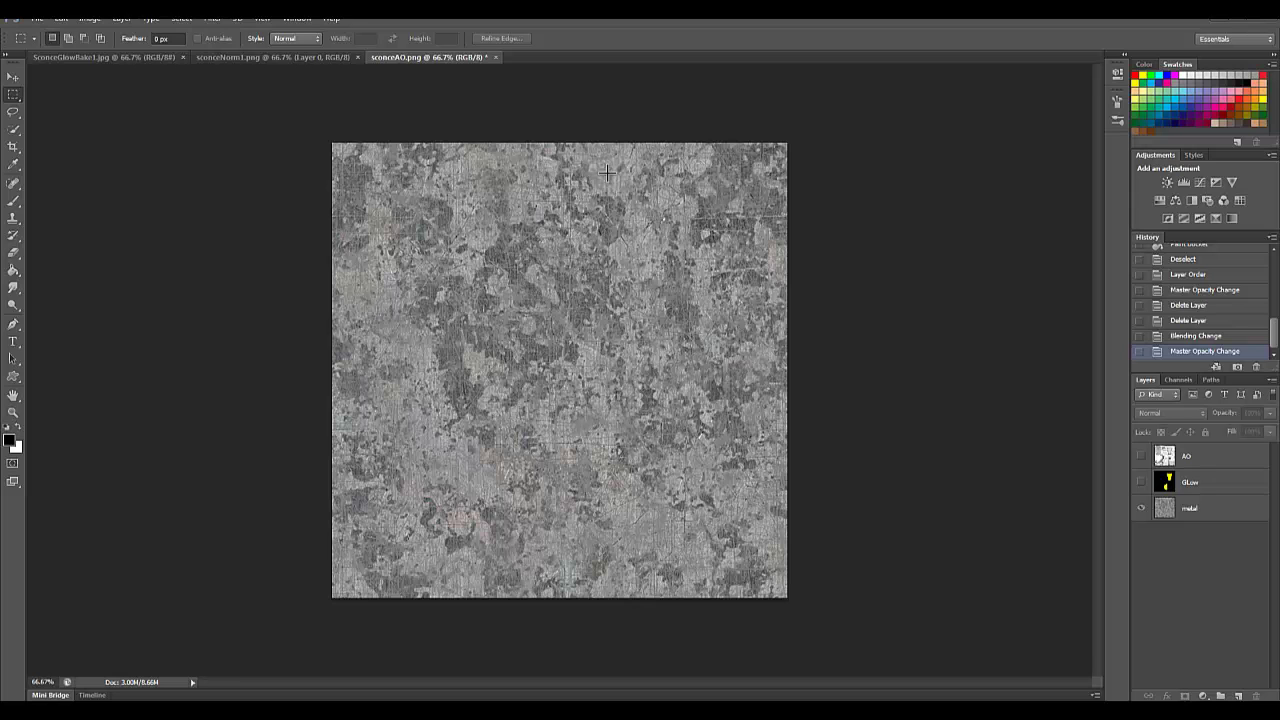
click(1141, 482)
click(1141, 456)
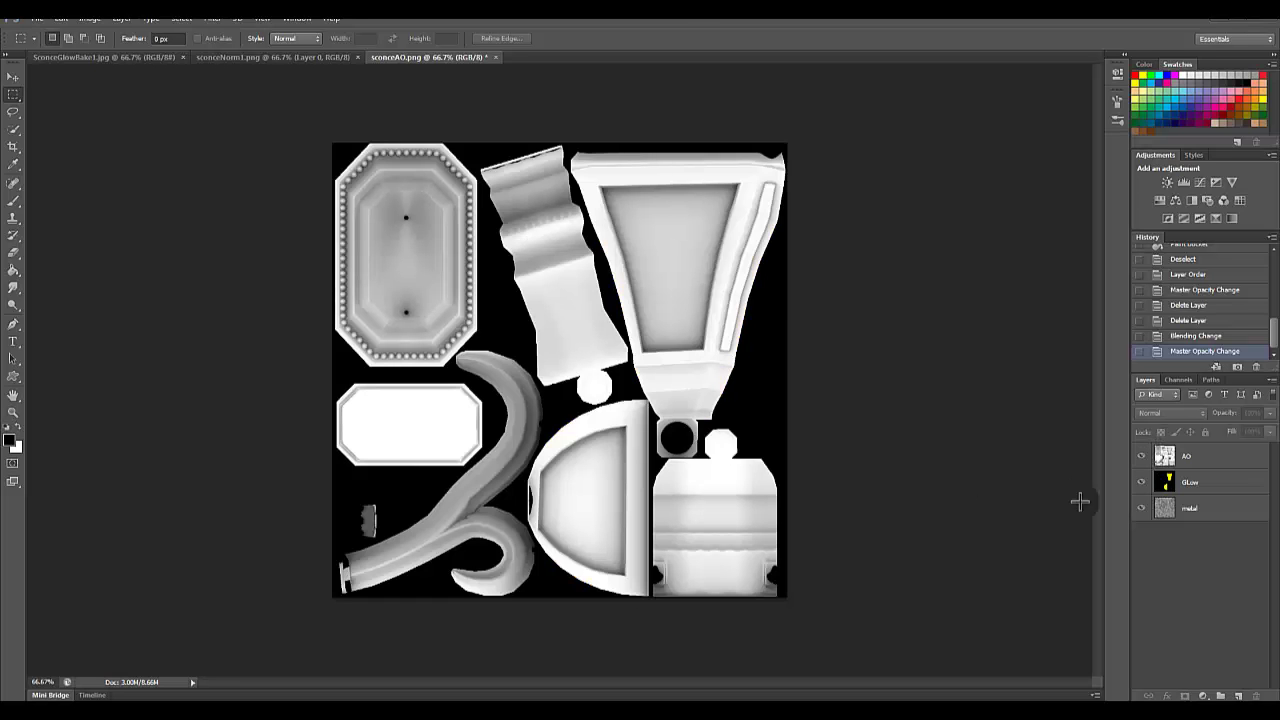
click(1141, 482)
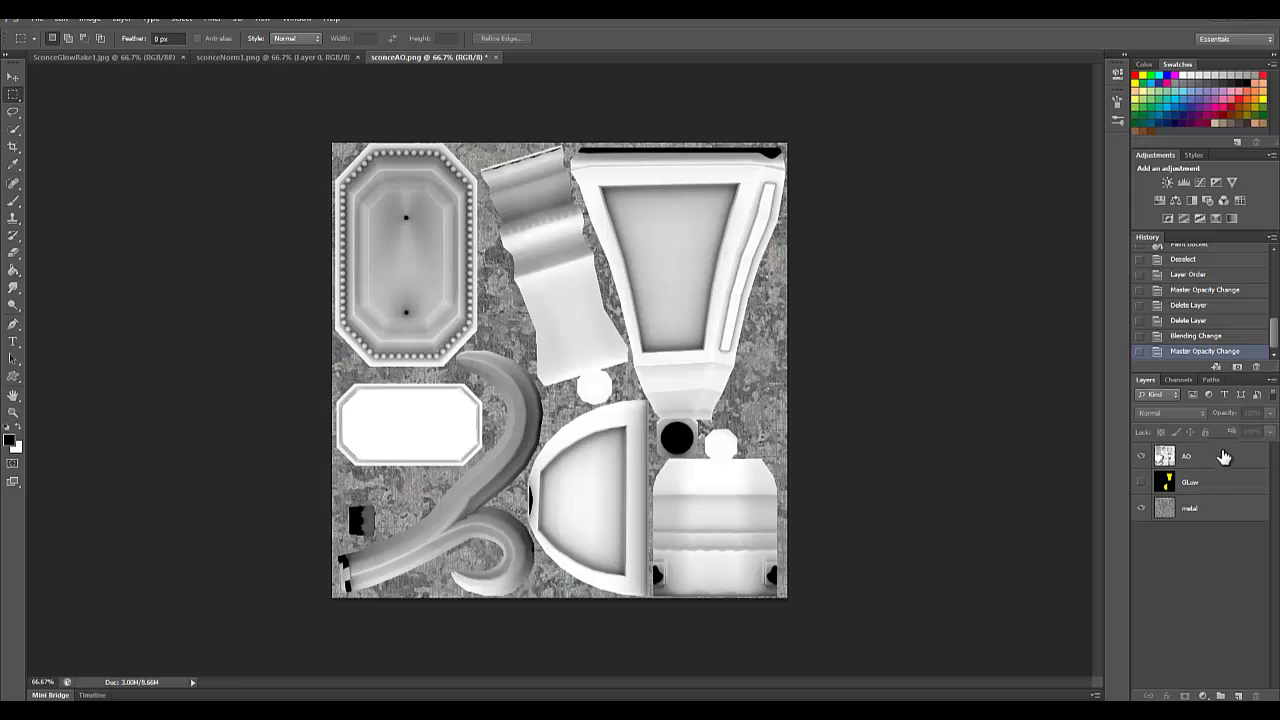
Step: Set the AO layer's blend mode to Multiply so its shading darkens the metal
click(1225, 456)
click(1180, 413)
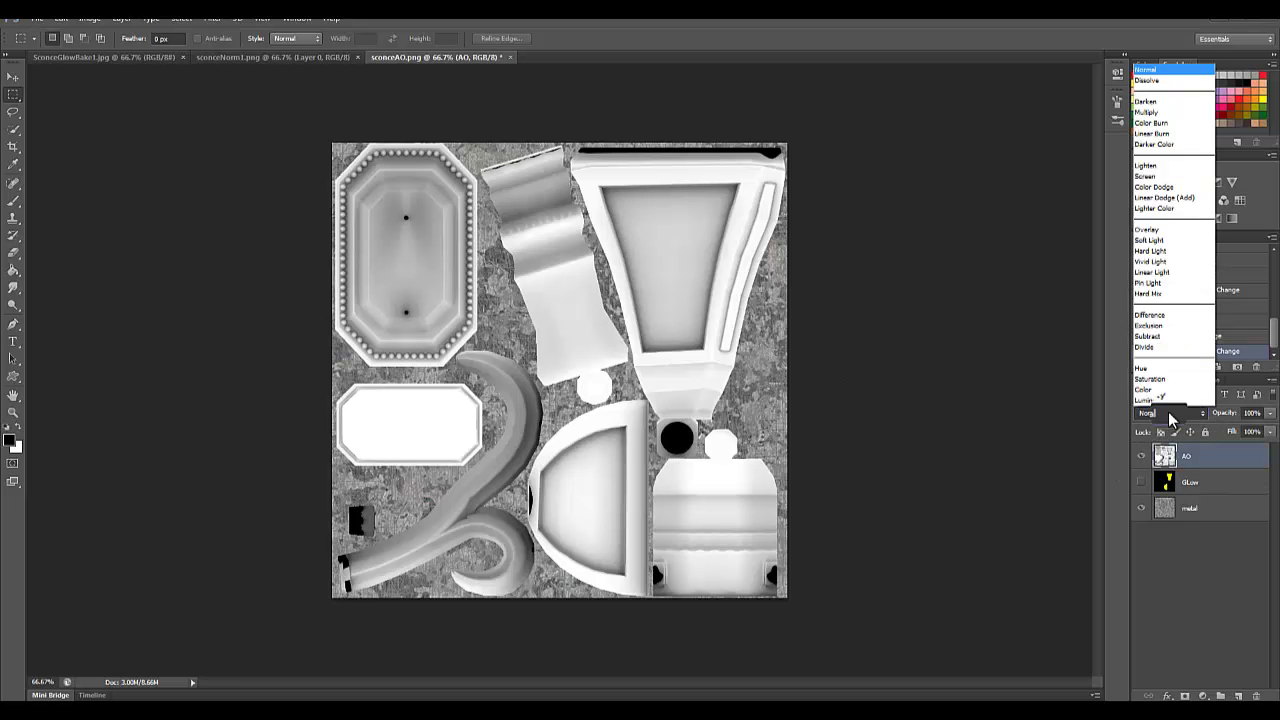
click(1157, 114)
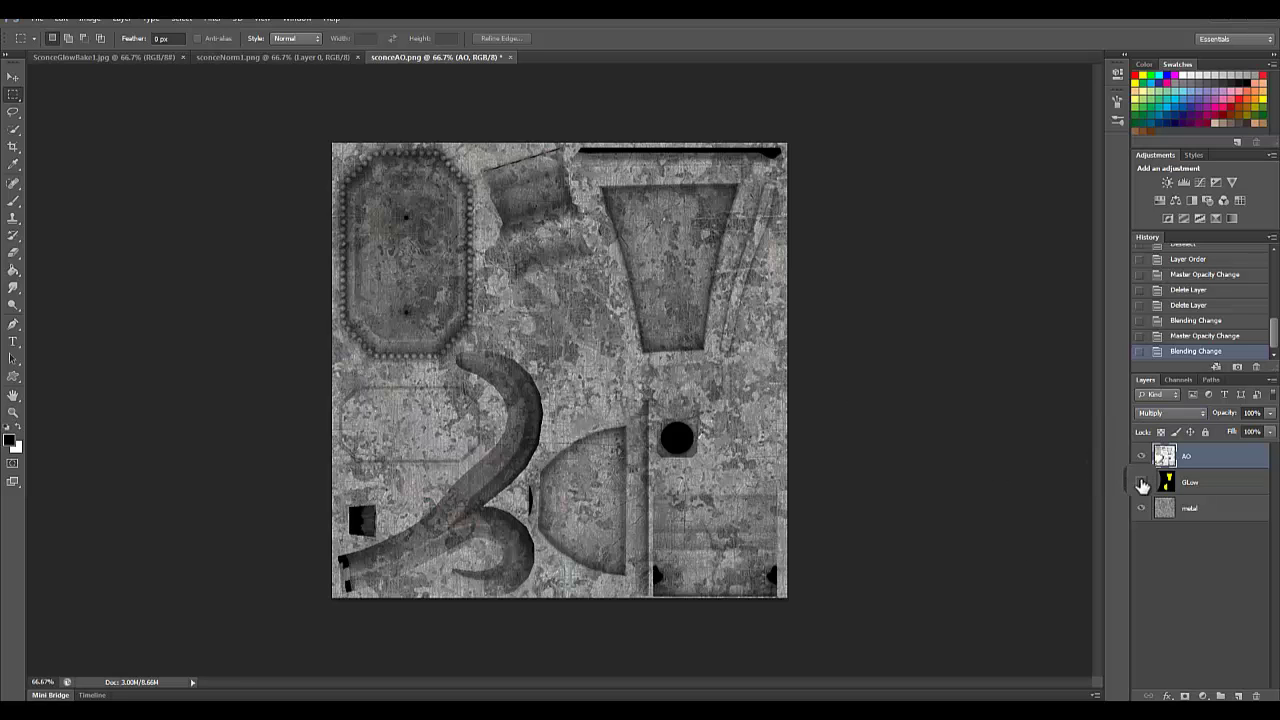
Step: Show the Glow layer, try Vivid Light and Overlay blending, then set it back to Normal
click(1141, 482)
click(1250, 486)
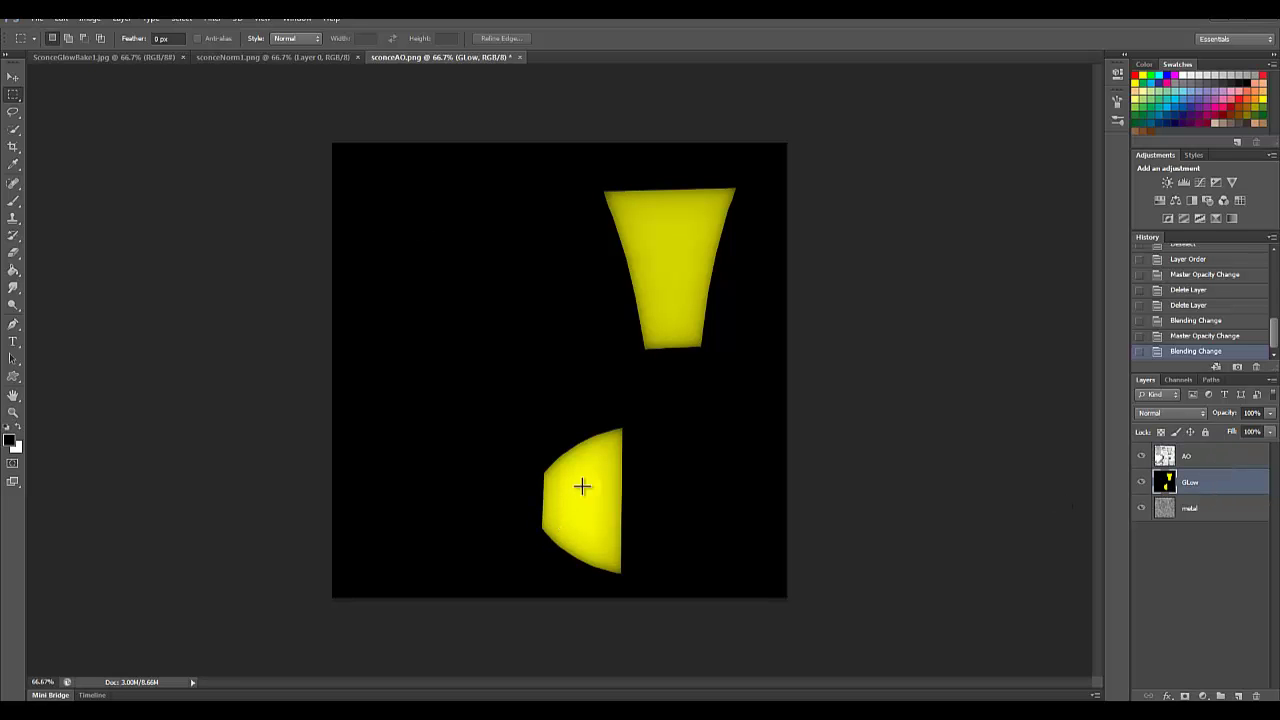
click(1170, 413)
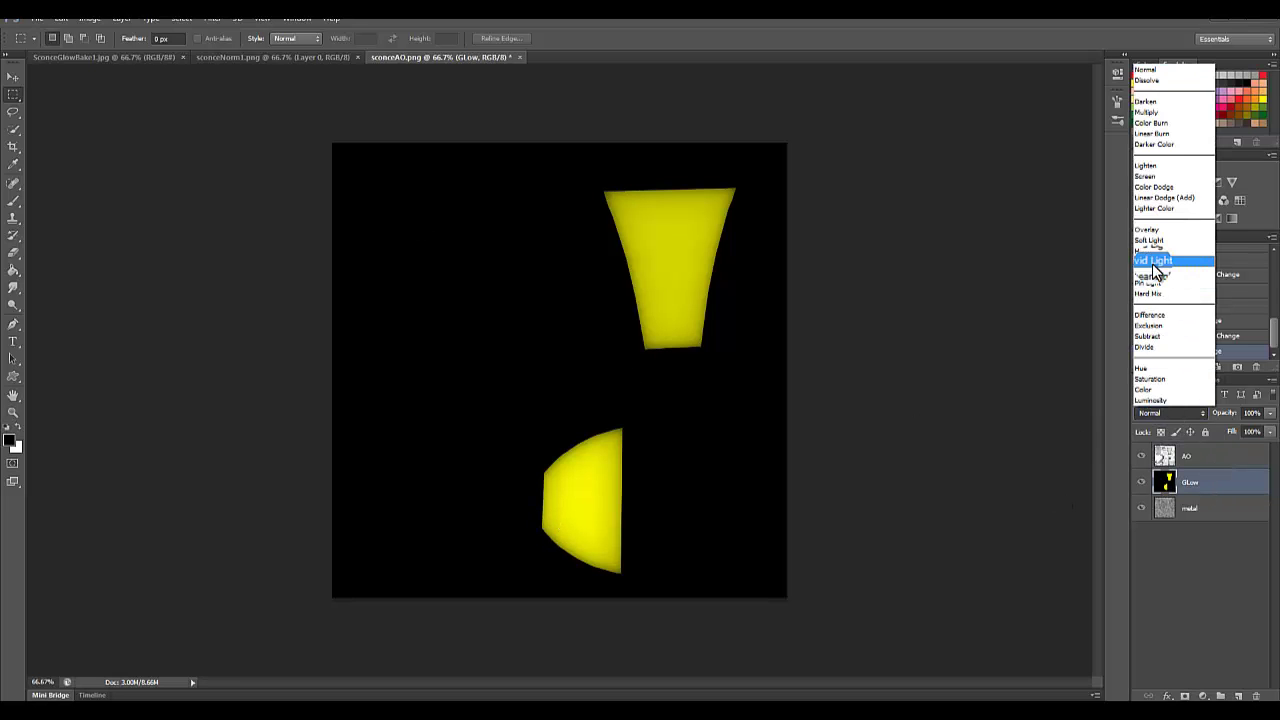
click(1160, 262)
click(1166, 412)
click(1150, 230)
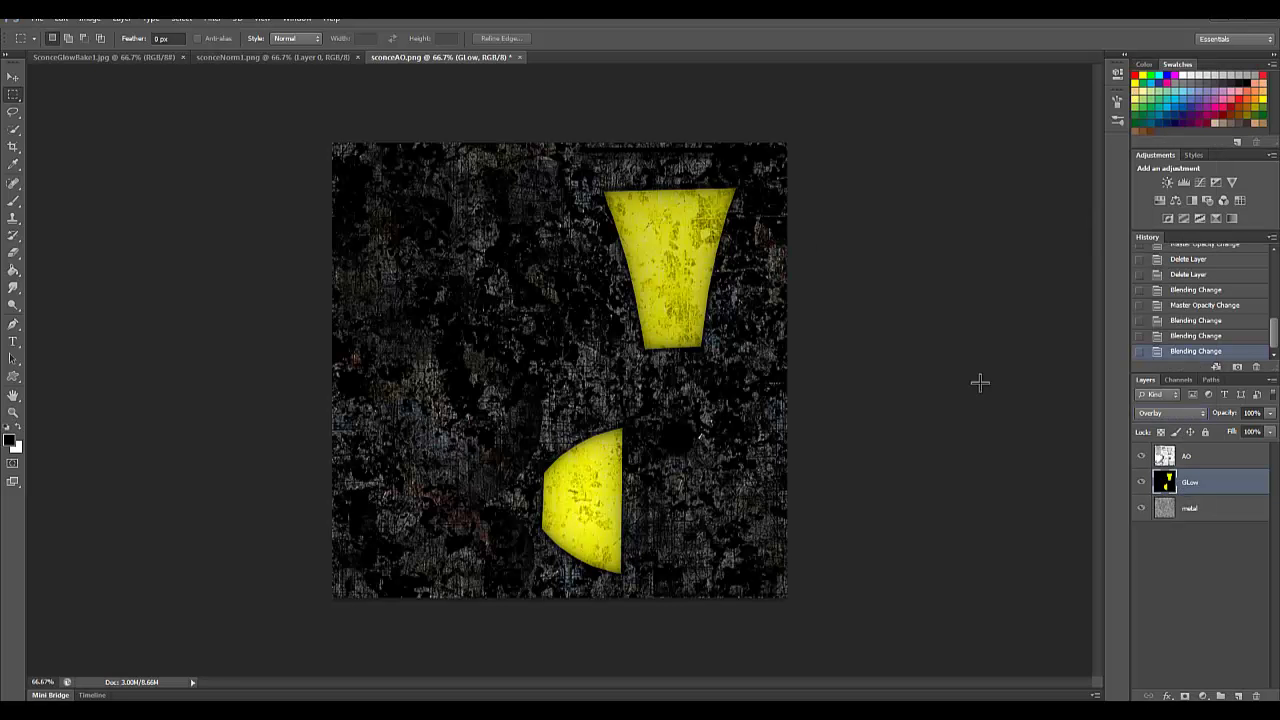
click(1138, 413)
click(1145, 70)
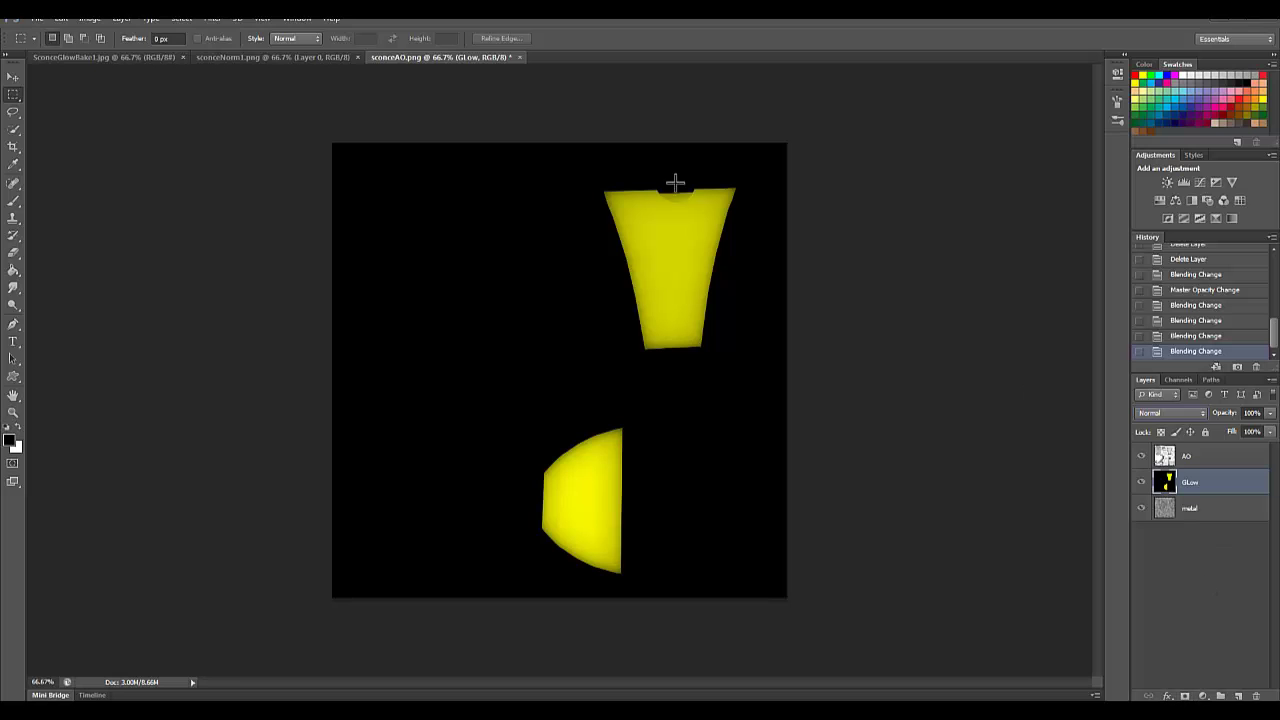
Step: Select the yellow shapes with Color Range, mask the Glow layer, and invert the mask
click(181, 19)
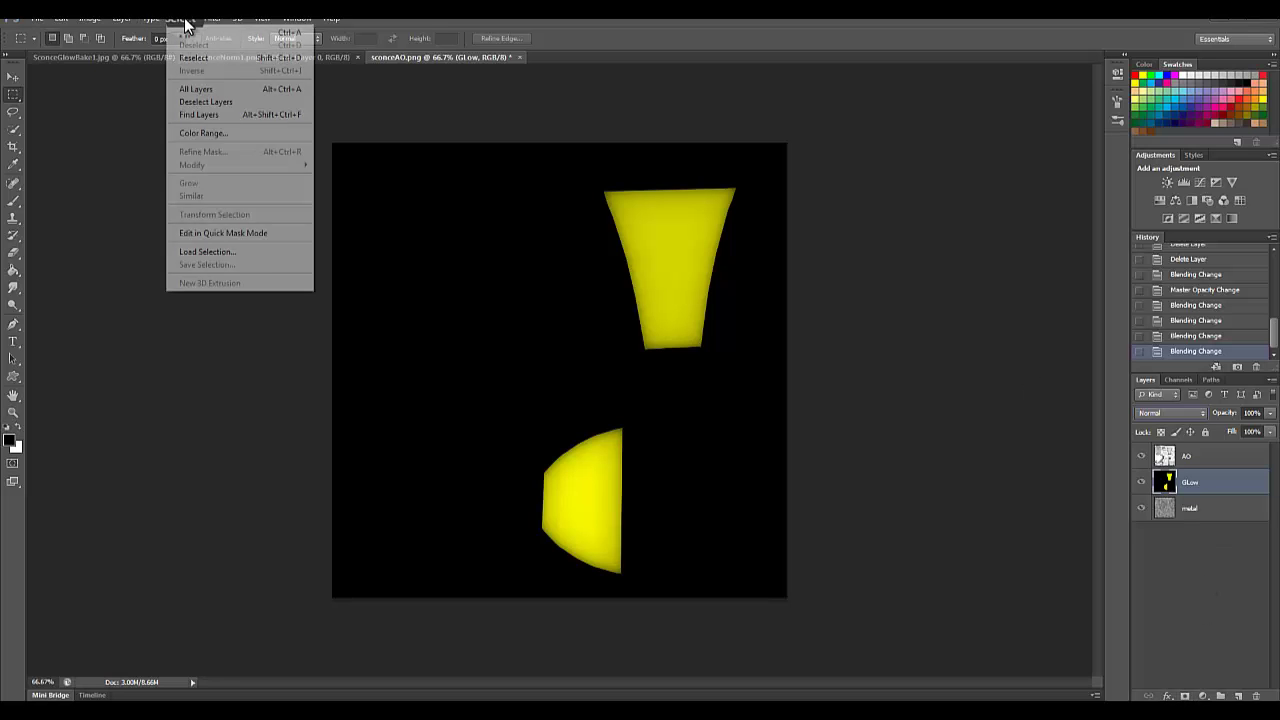
click(203, 133)
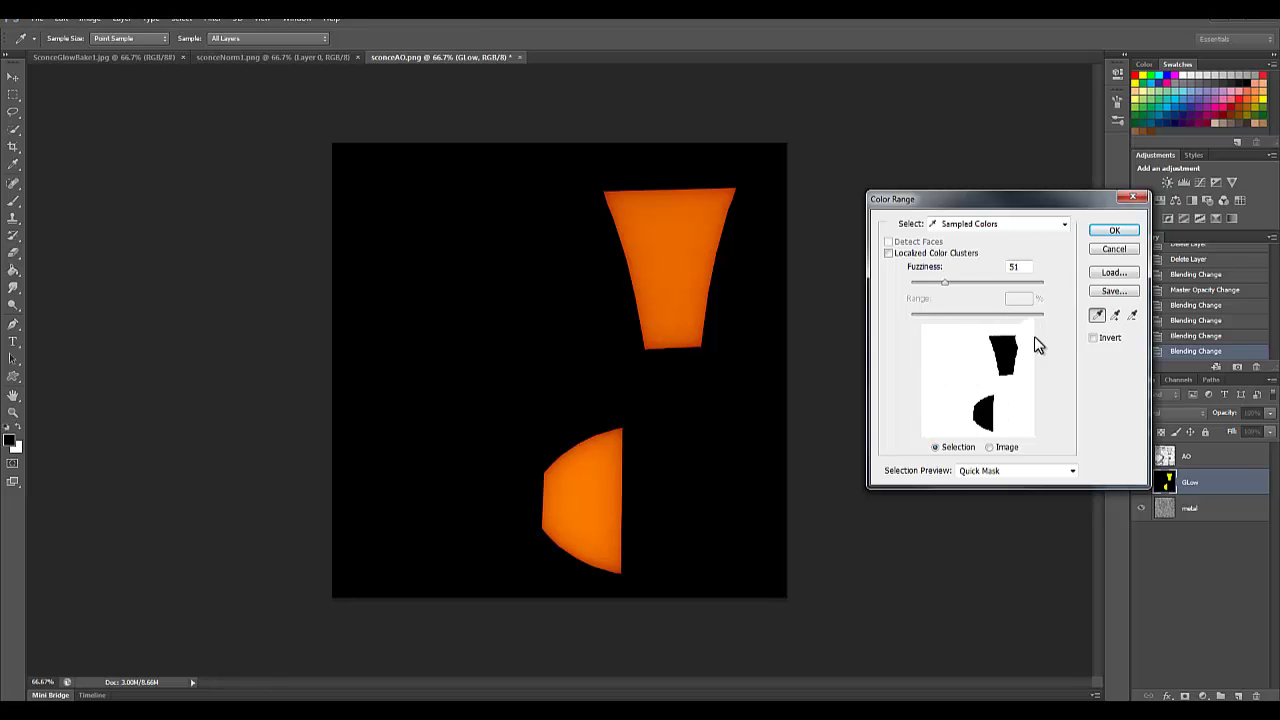
click(1114, 230)
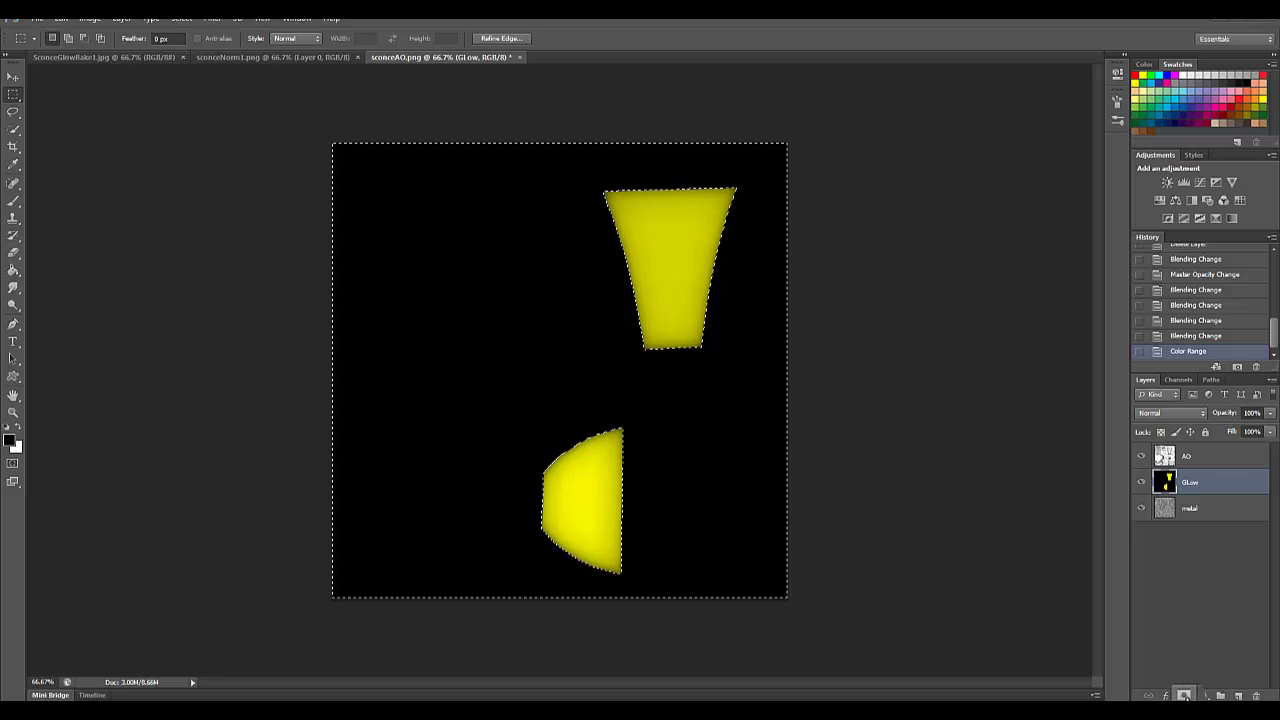
click(1184, 695)
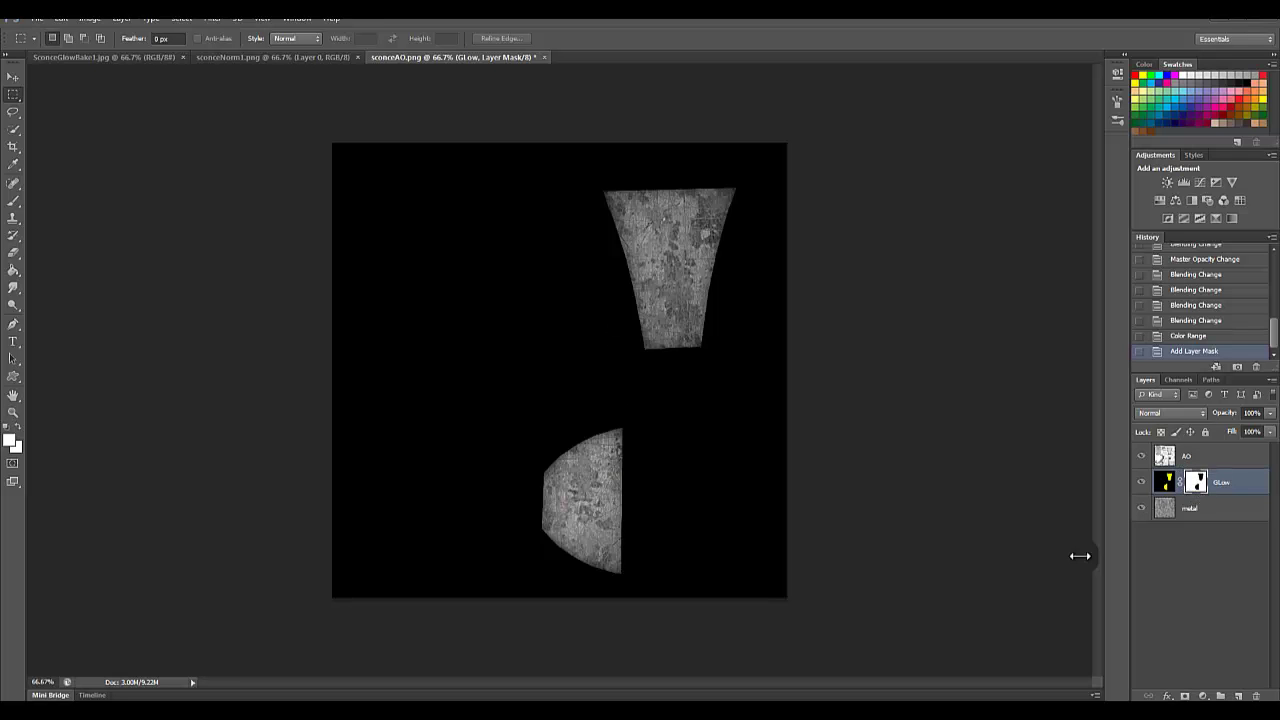
key(ctrl+i)
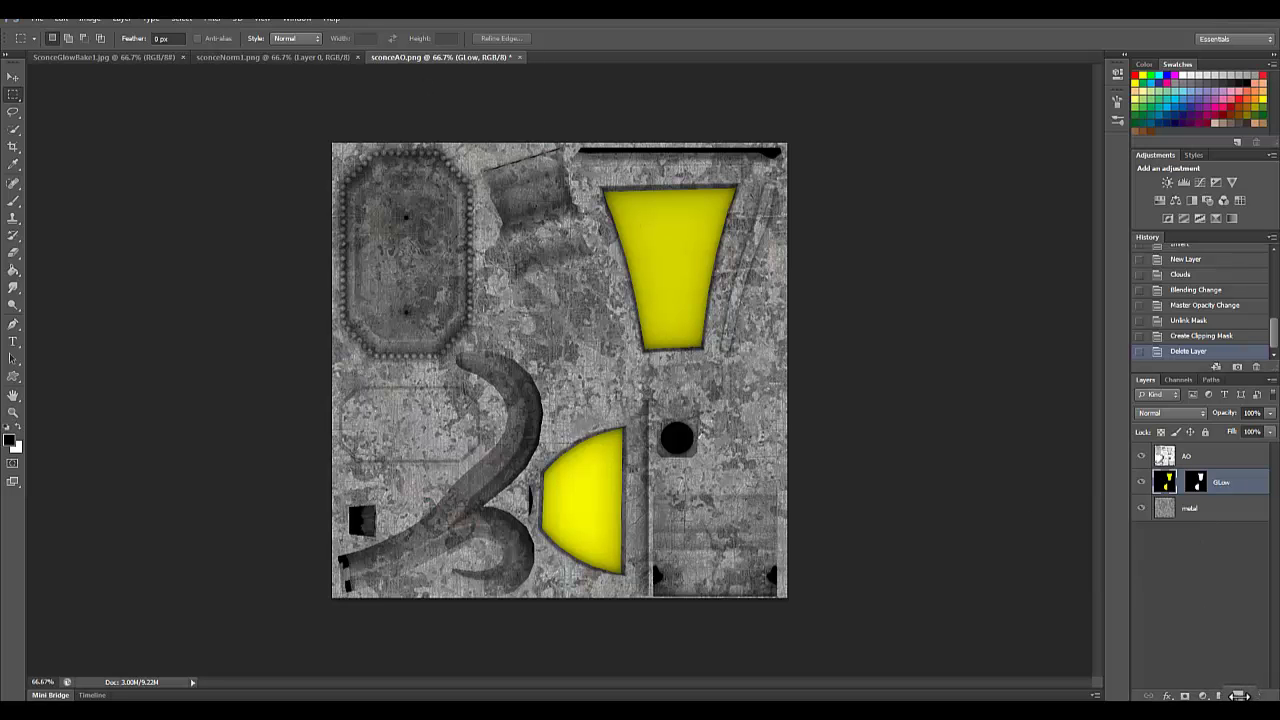
Step: Create a new layer above Glow and fill it with Render > Clouds
click(1238, 695)
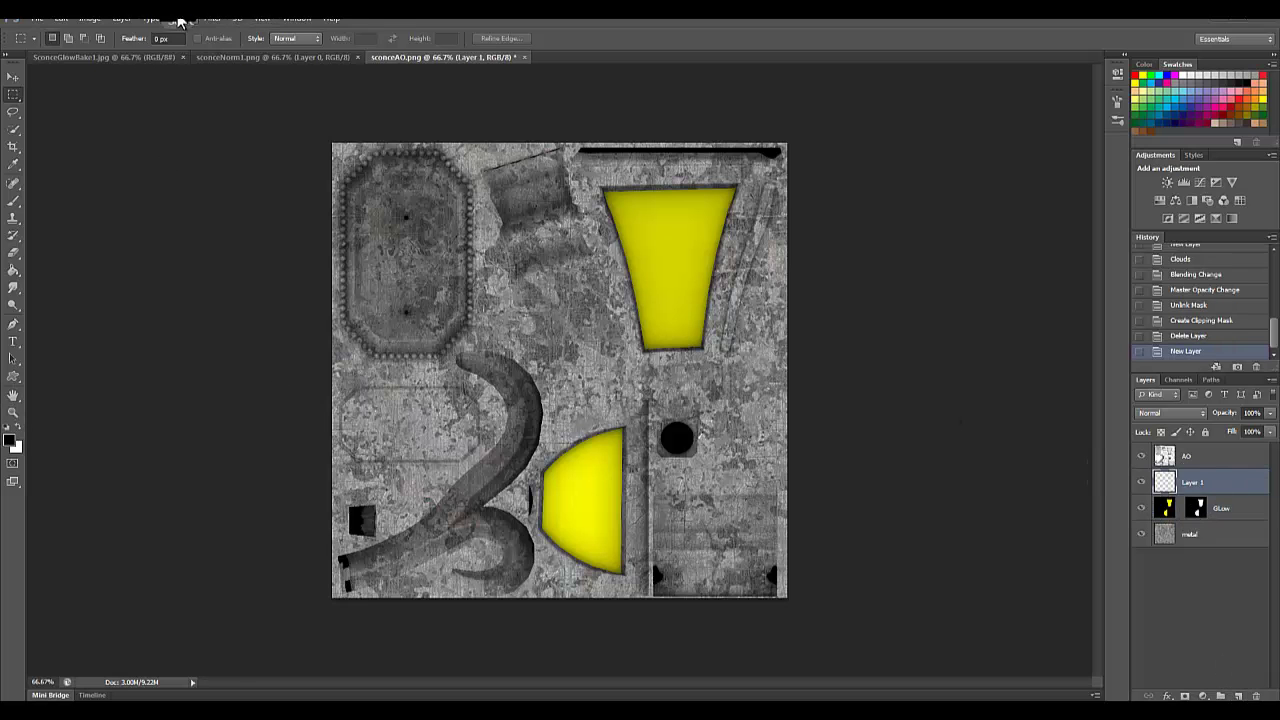
click(211, 19)
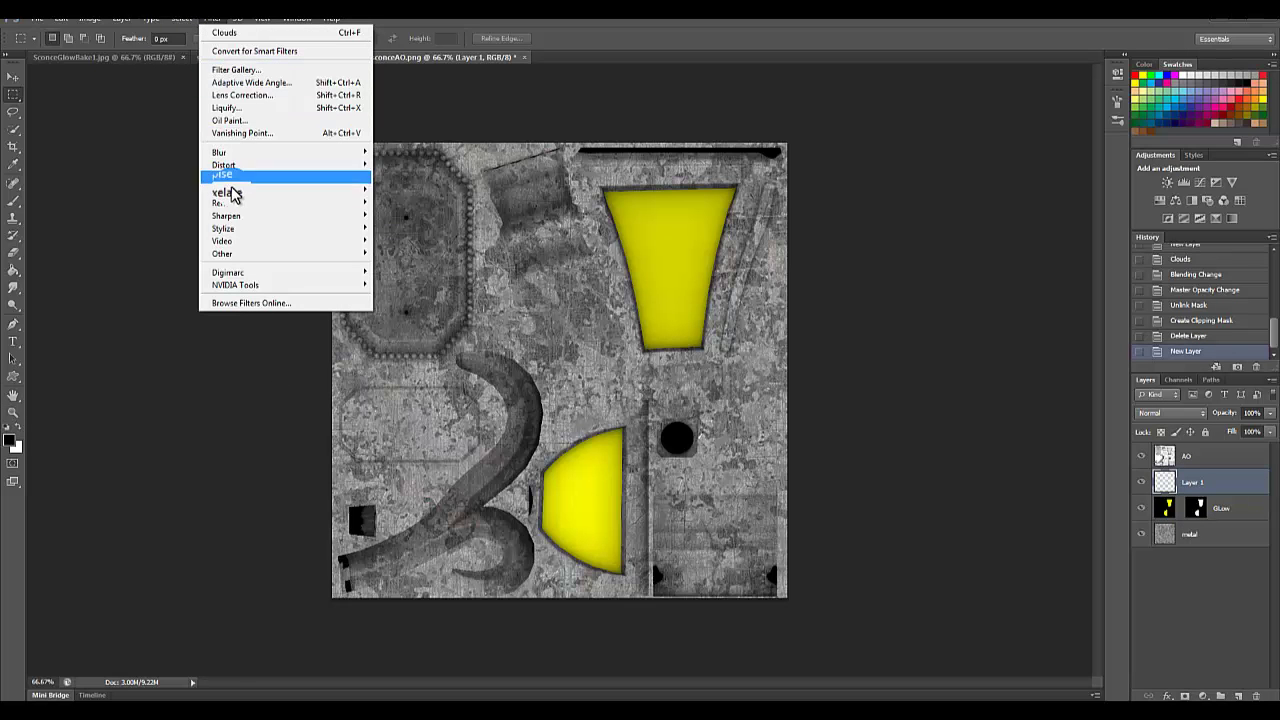
mouse_move(227, 205)
click(398, 199)
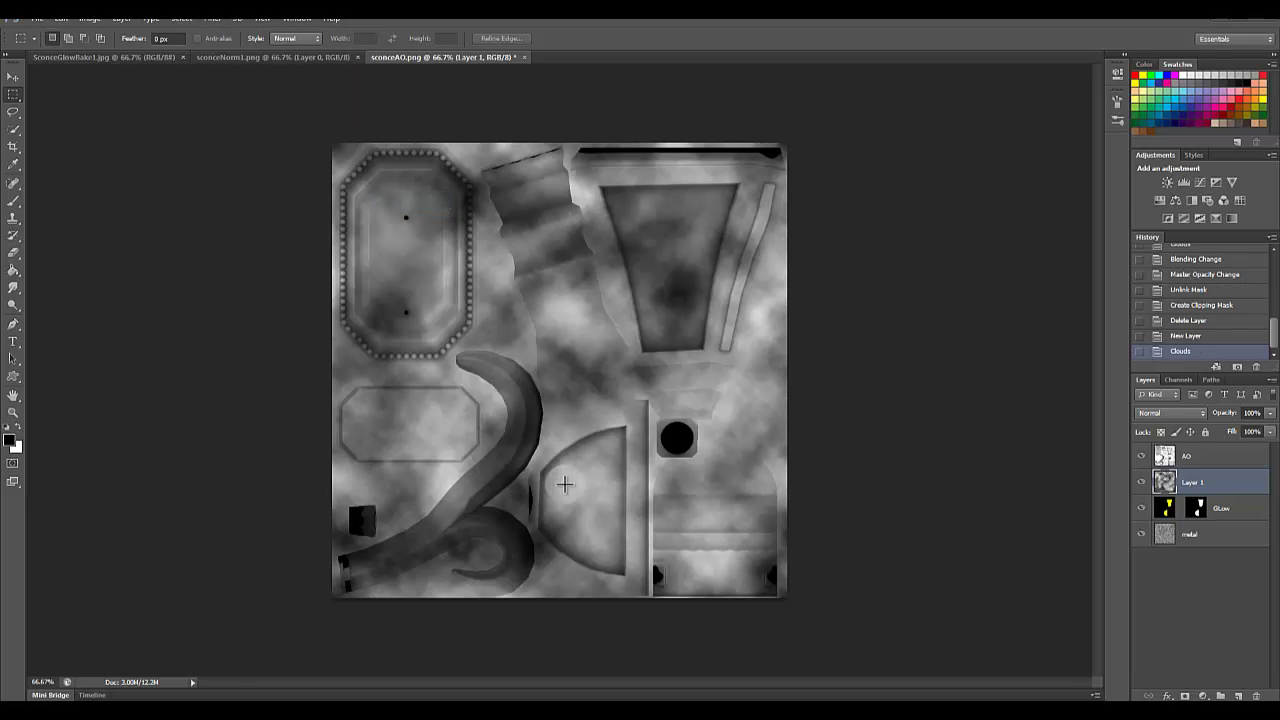
Step: Regenerate the clouds pattern three times and place Layer 1 between AO and Glow
click(211, 19)
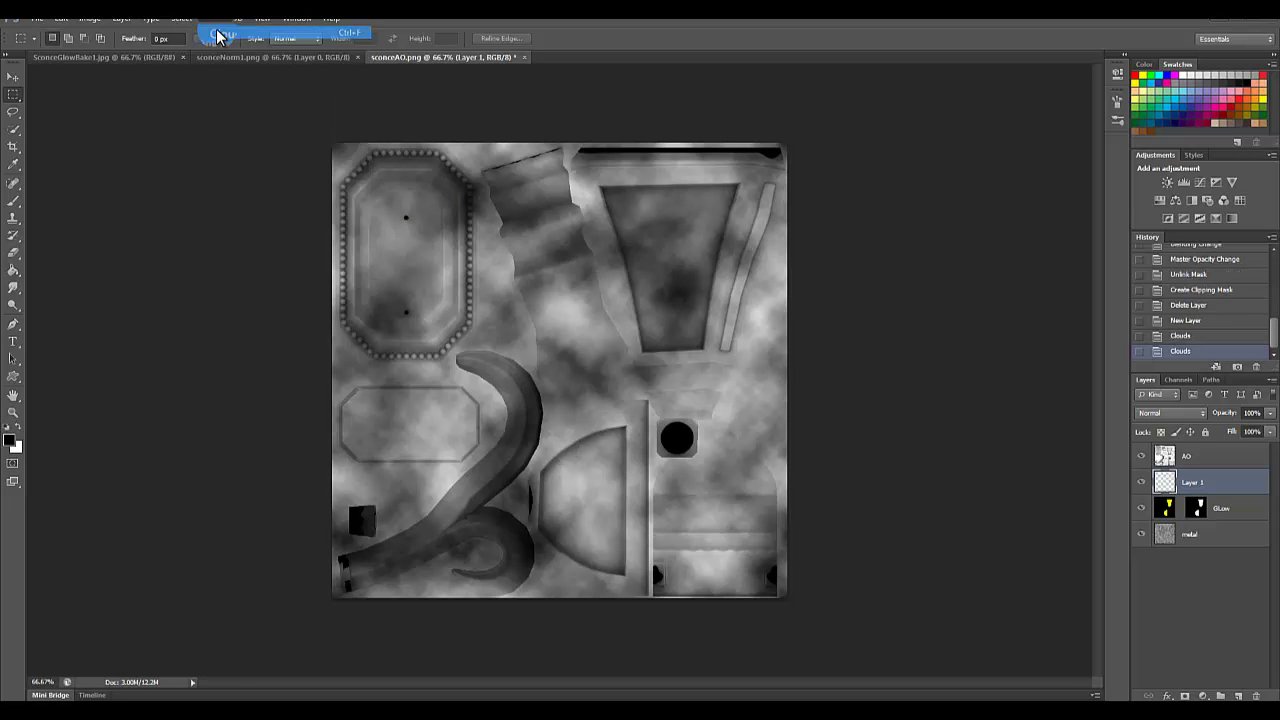
click(219, 34)
click(214, 20)
click(214, 34)
click(212, 19)
click(214, 34)
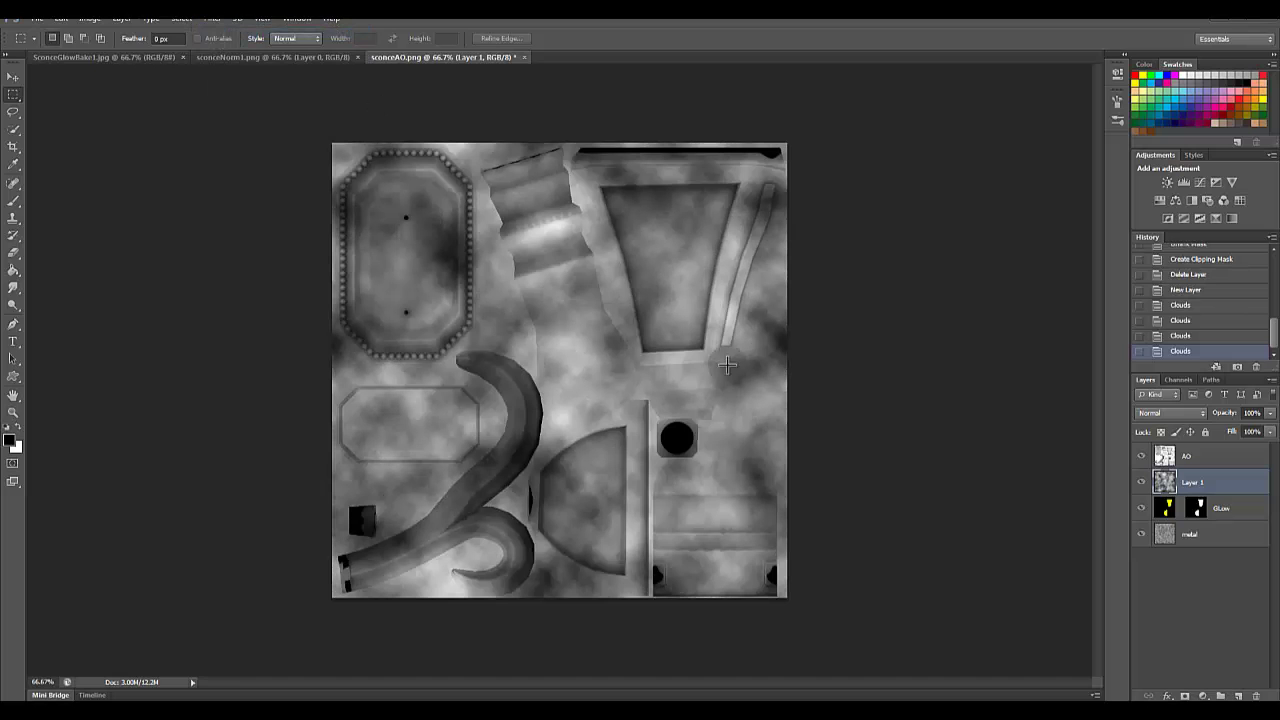
drag(1190, 483, 1211, 451)
Step: Set the clouds Layer 1 to Multiply and clip it to the Glow layer
click(1174, 416)
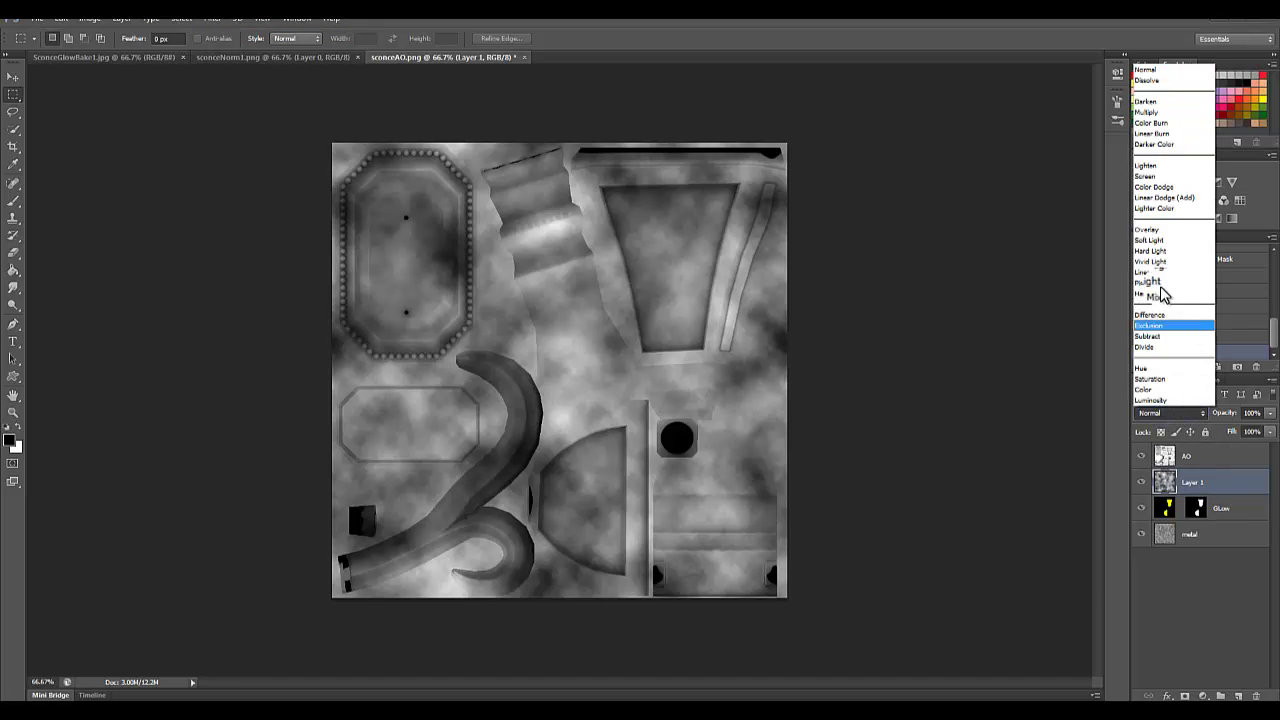
click(1160, 108)
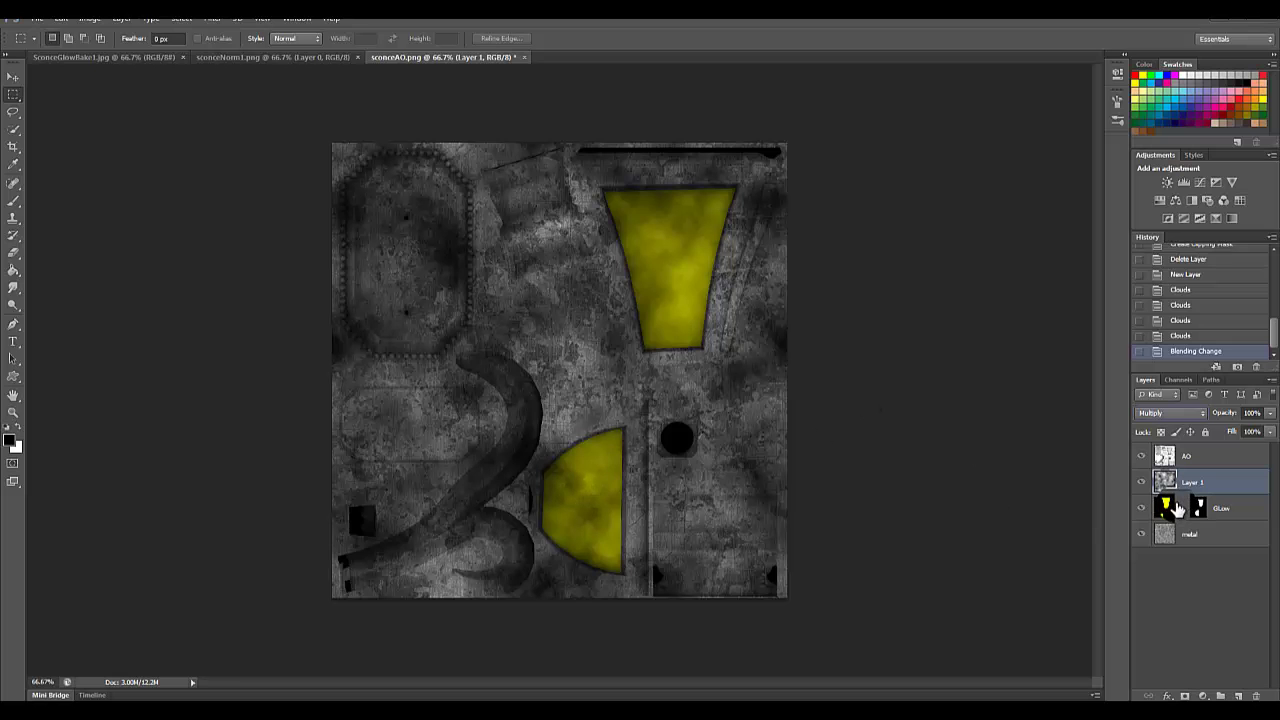
drag(1177, 510, 1185, 487)
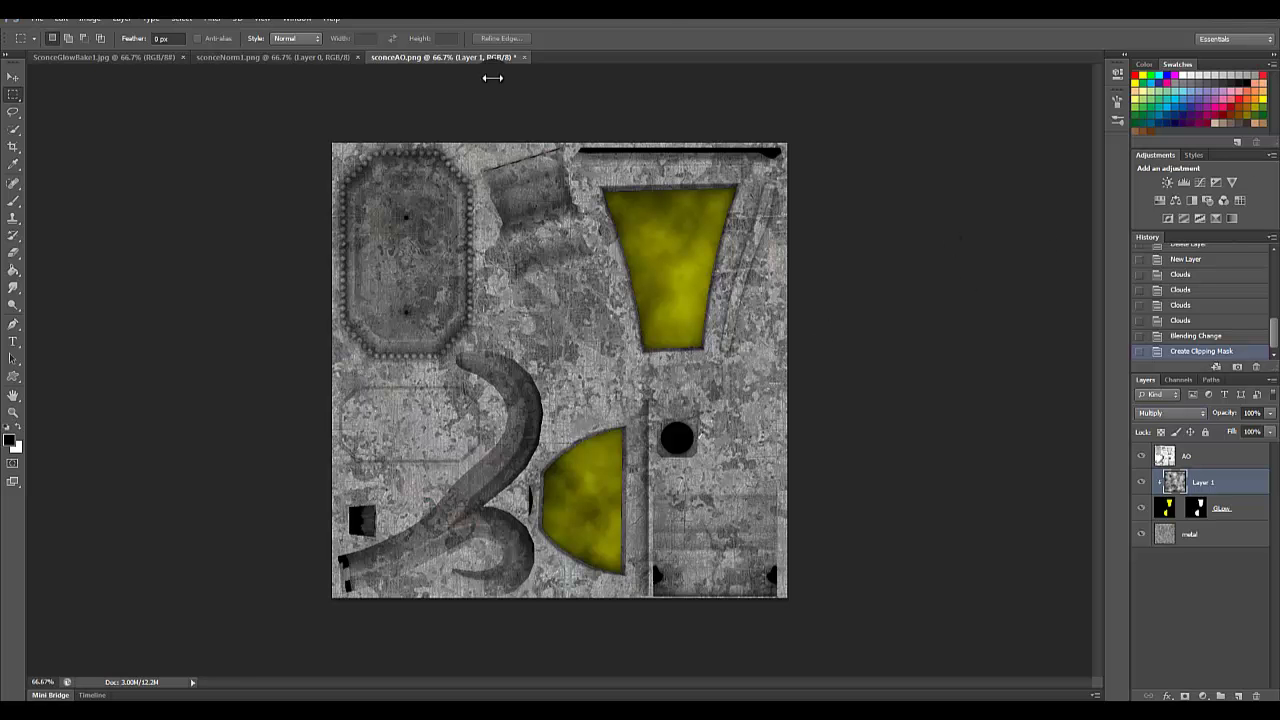
click(120, 22)
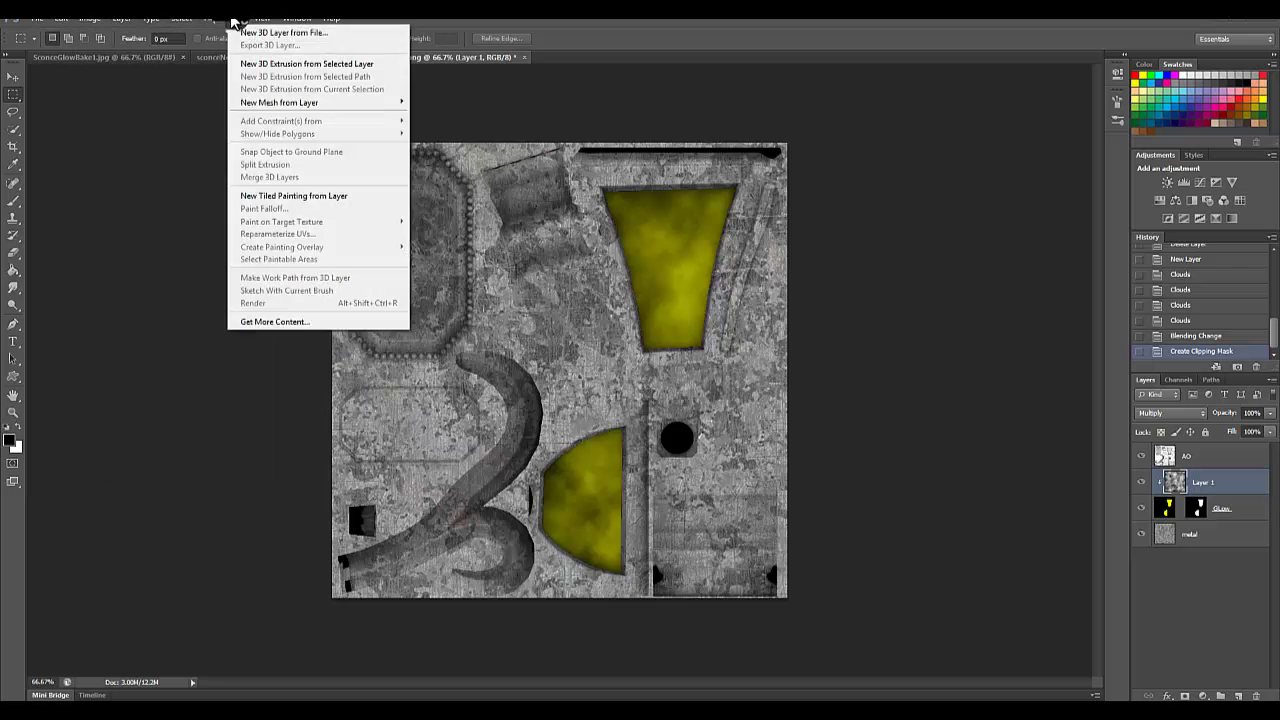
Step: Apply Levels to Layer 1 with input levels 23, 1.08 and 188
mouse_move(92, 22)
mouse_move(150, 51)
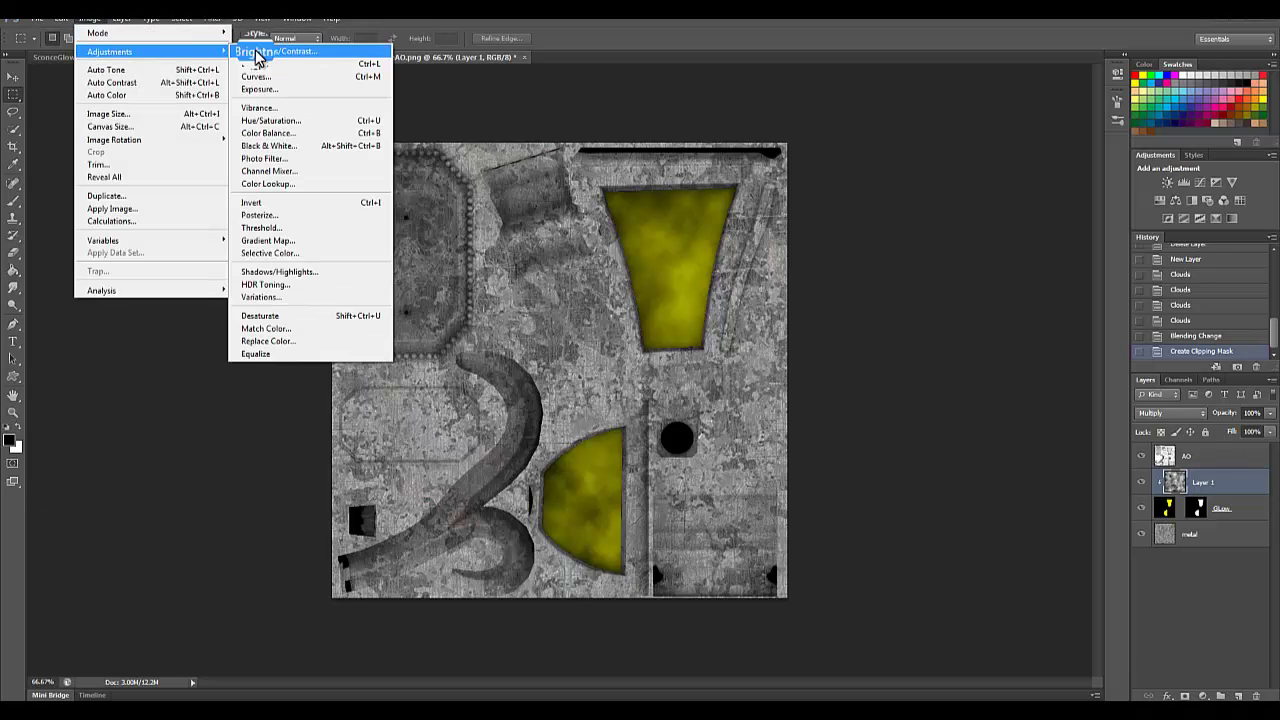
click(265, 63)
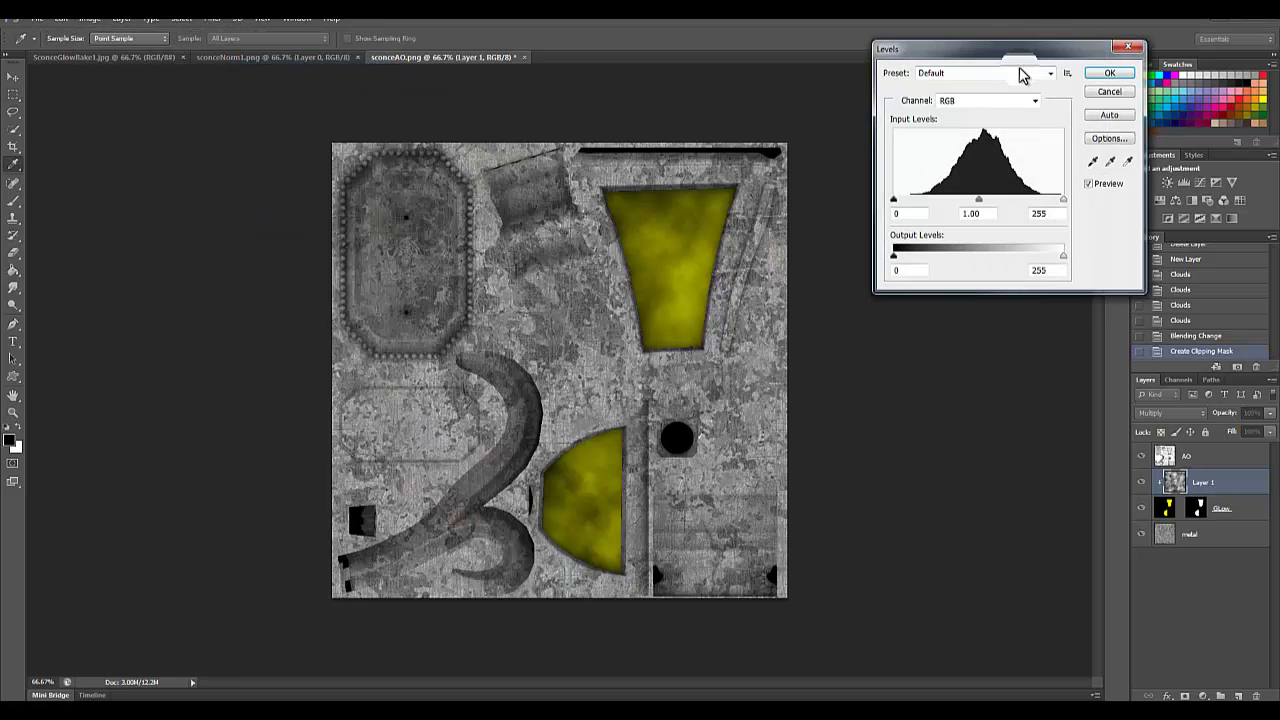
drag(1000, 45, 323, 148)
drag(384, 299, 358, 300)
drag(212, 299, 277, 310)
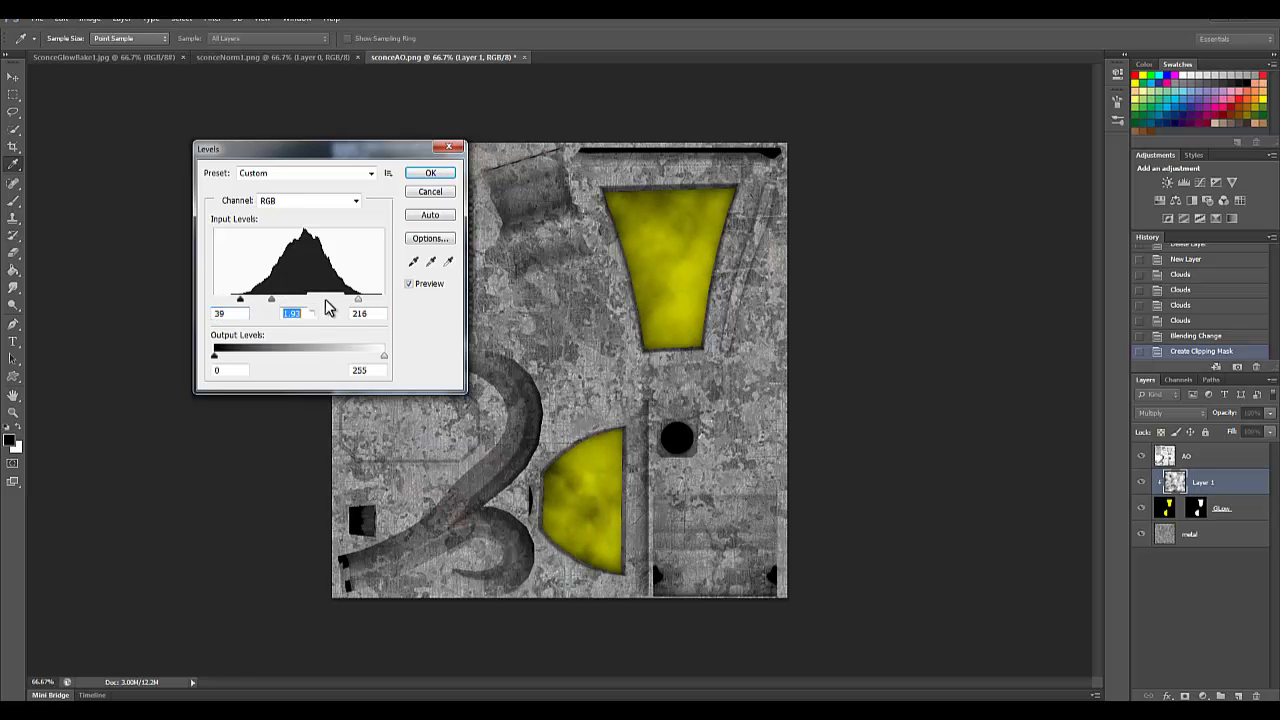
mouse_move(358, 299)
mouse_down()
mouse_move(246, 311)
mouse_move(343, 309)
mouse_up()
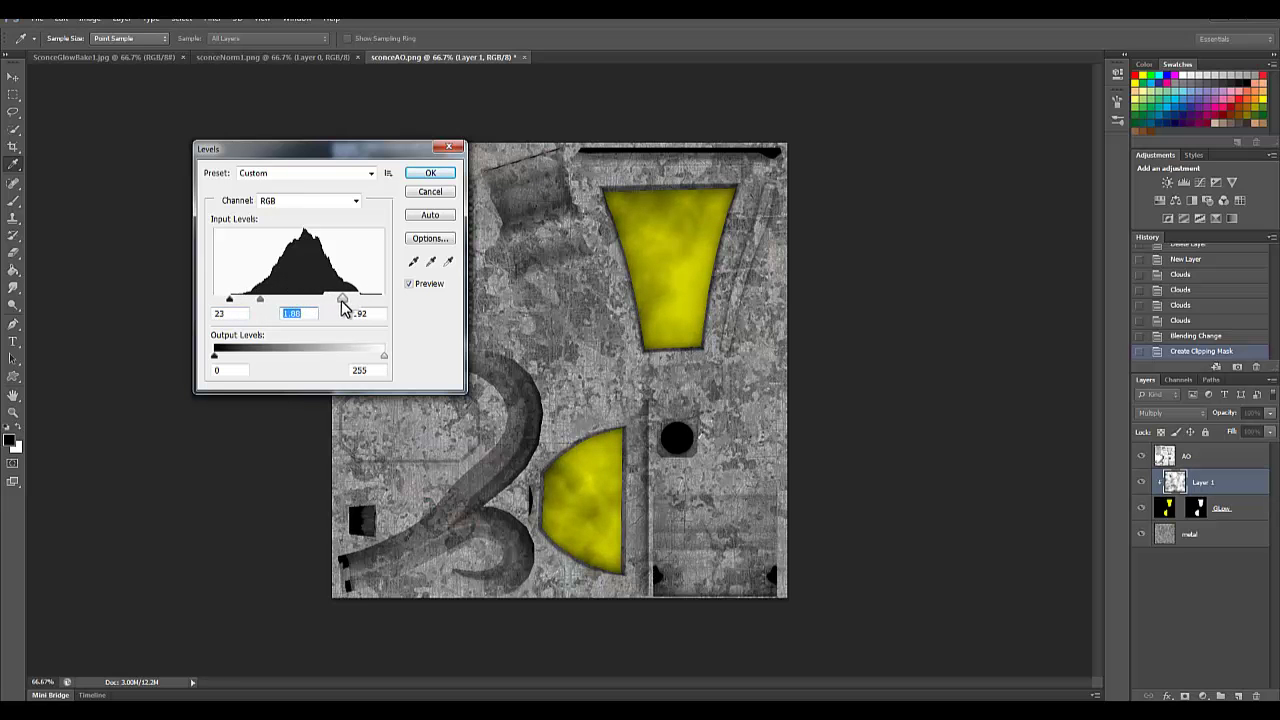
click(431, 172)
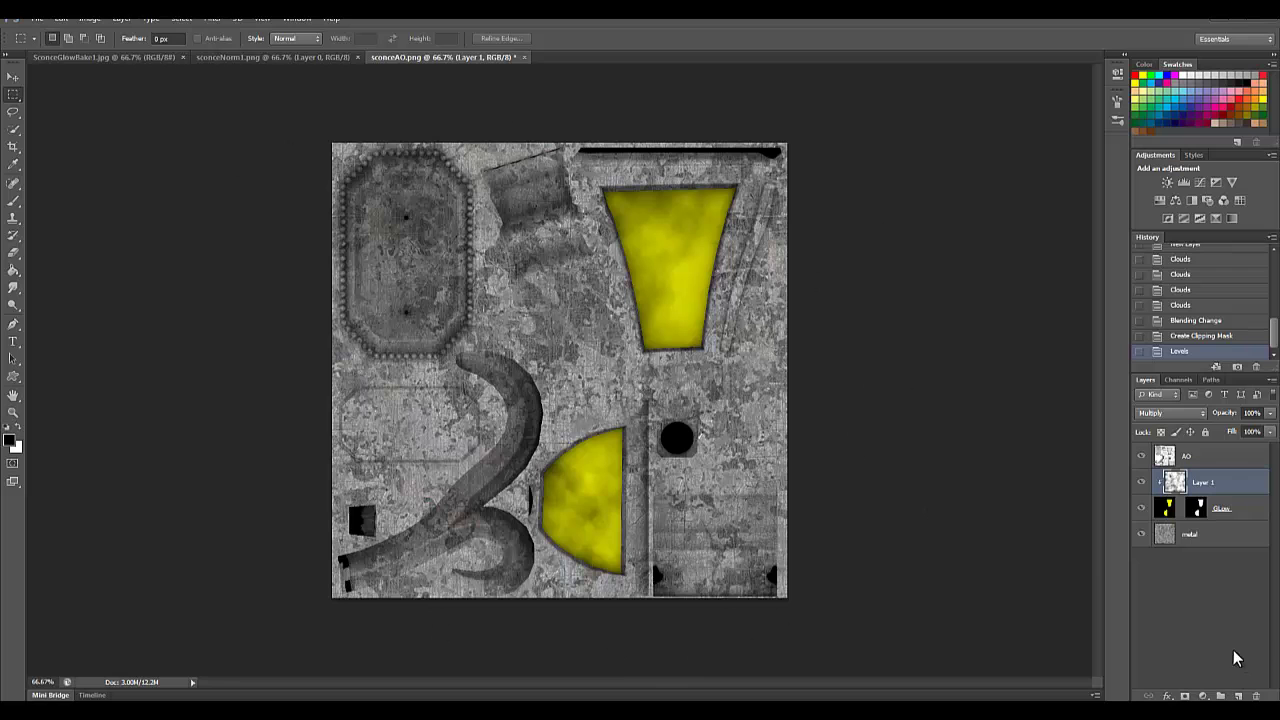
Step: Group Layer 1, move the group to the top, and name it Spec
click(1220, 695)
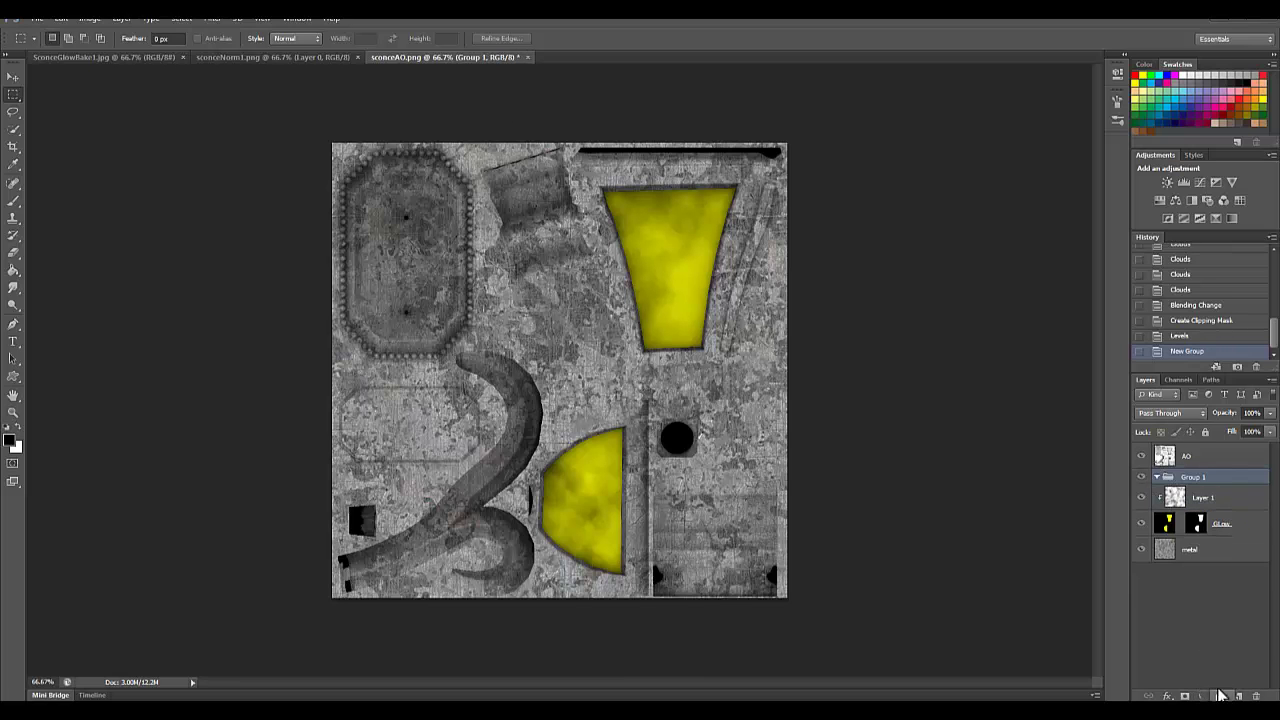
drag(1230, 489, 1207, 453)
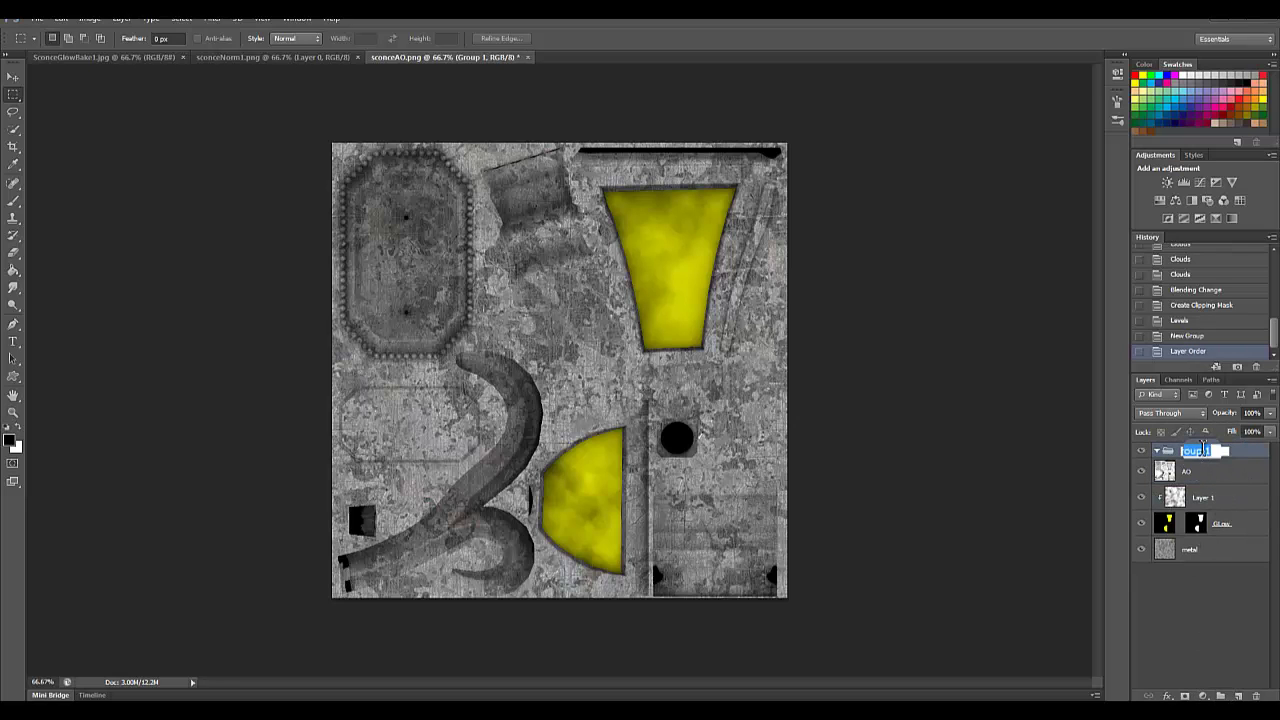
key(Return)
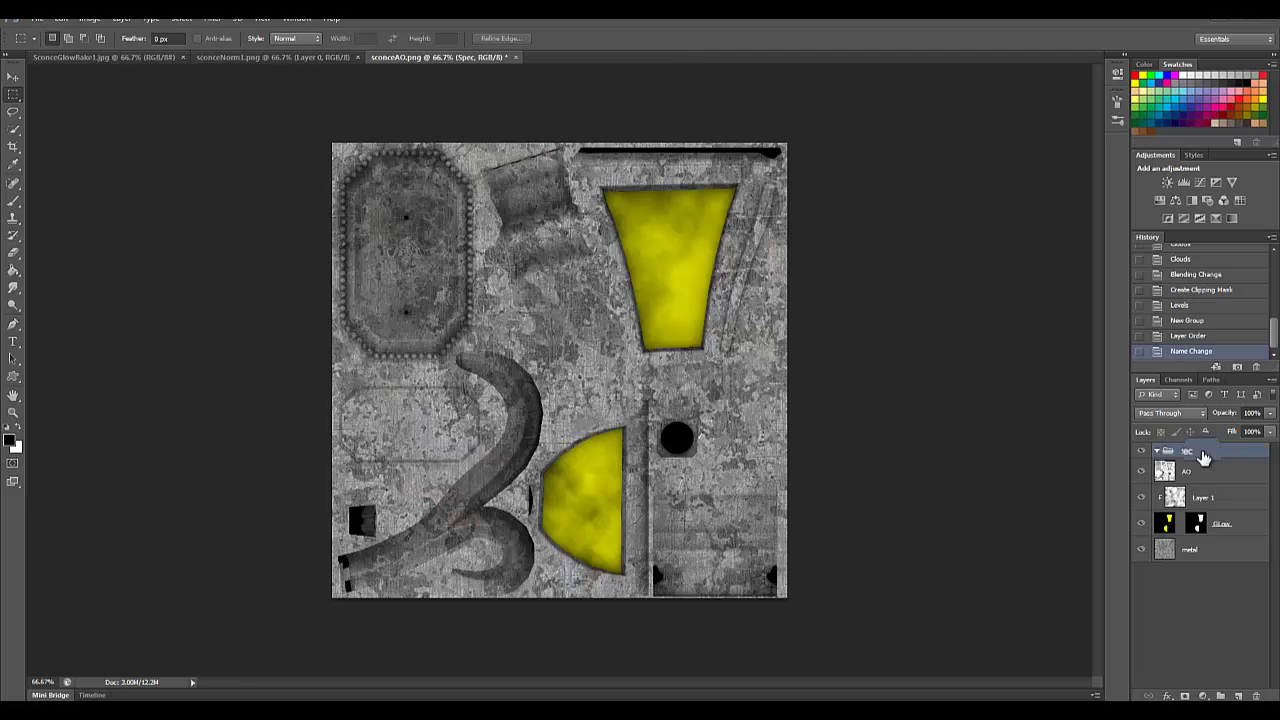
Step: Duplicate the AO, Layer 1, Glow and metal layers and move the copies into Spec
drag(1185, 472, 1206, 538)
right_click(1205, 549)
click(1140, 72)
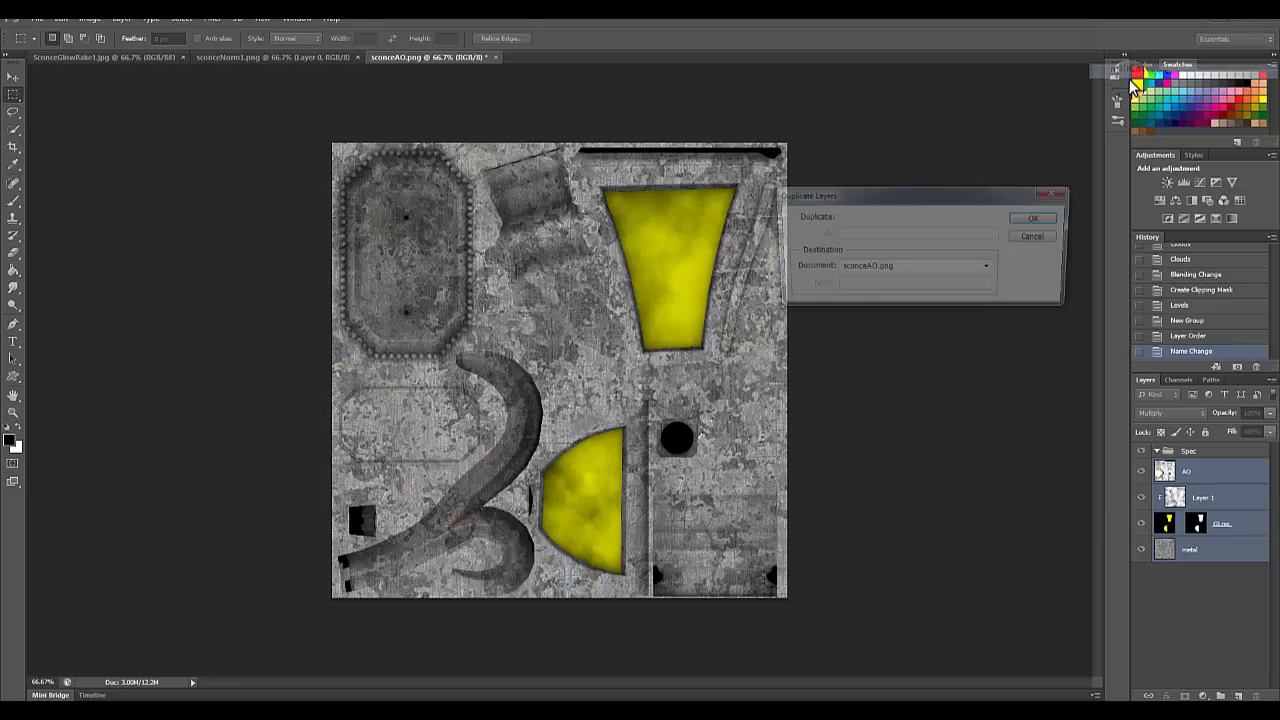
click(1038, 218)
drag(1203, 486, 1185, 510)
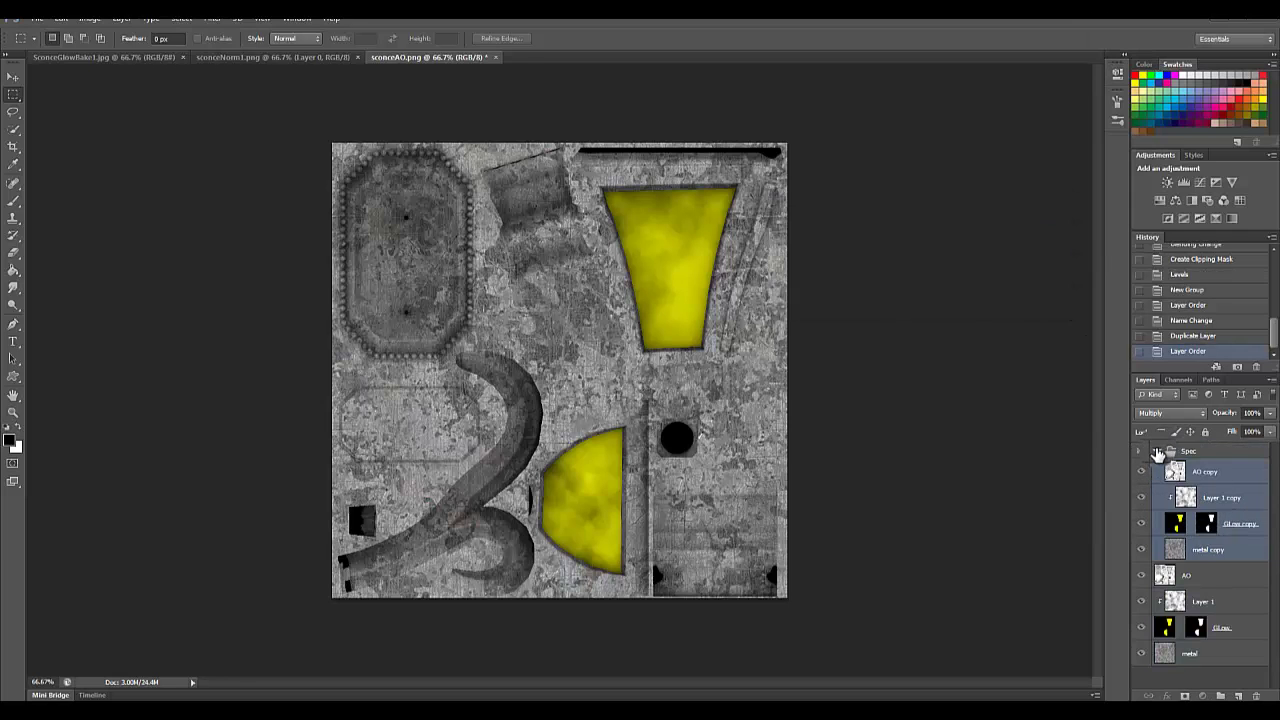
Step: Hide the original AO, Layer 1, Glow and metal layers, then expand the Spec group
click(1156, 452)
click(1156, 452)
click(1141, 471)
click(1141, 497)
click(1141, 523)
click(1141, 549)
click(1156, 452)
drag(1181, 510, 1181, 505)
Step: Lower the AO copy layer's opacity to 50%
click(1200, 472)
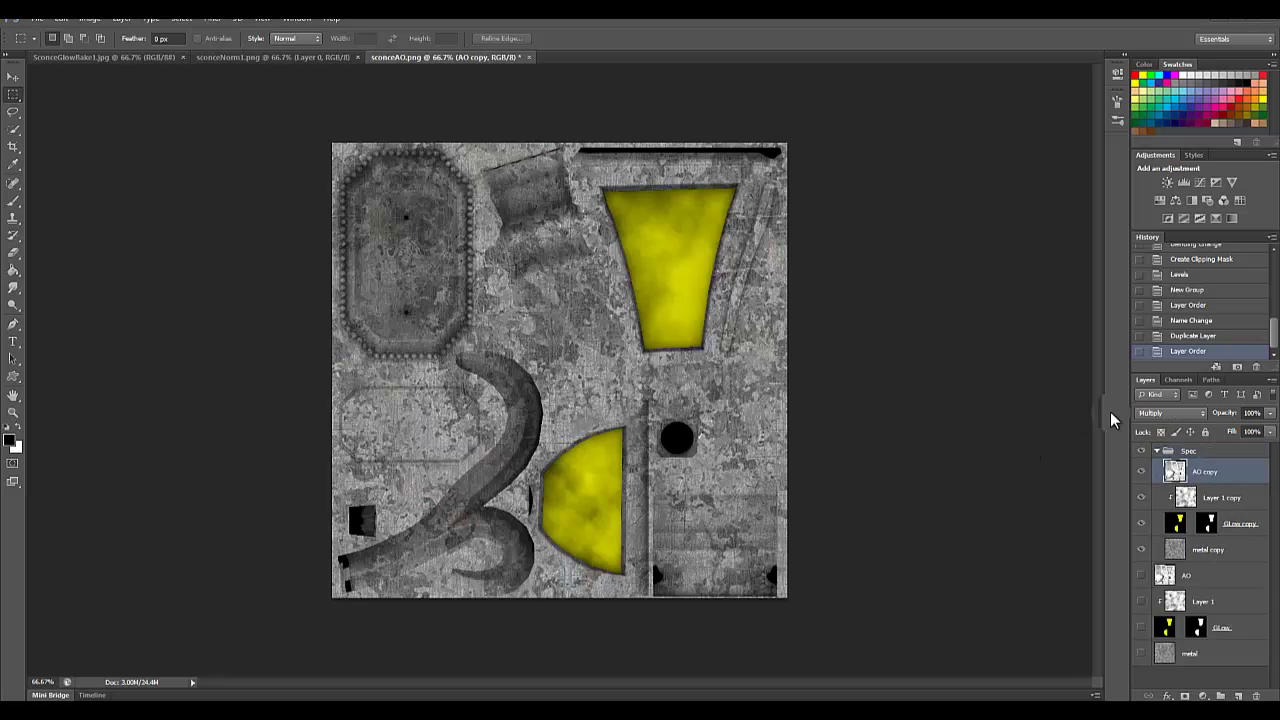
click(1270, 414)
drag(1264, 431, 1235, 429)
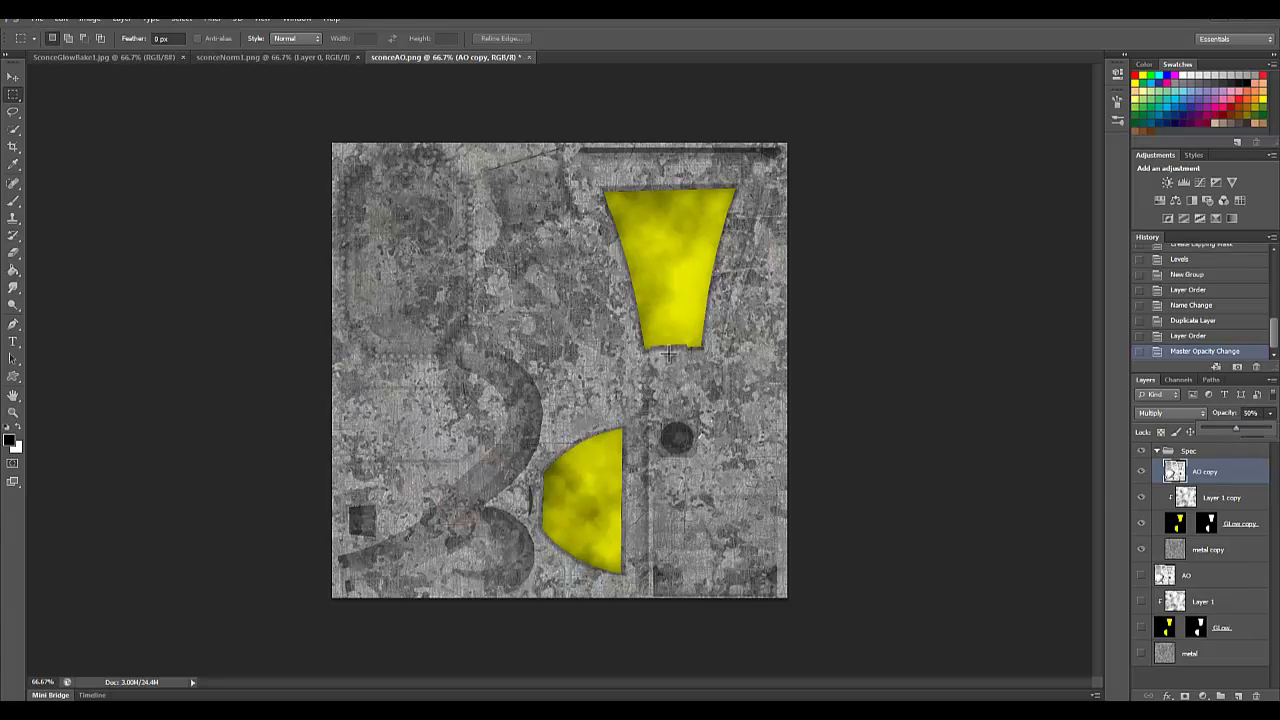
click(1225, 497)
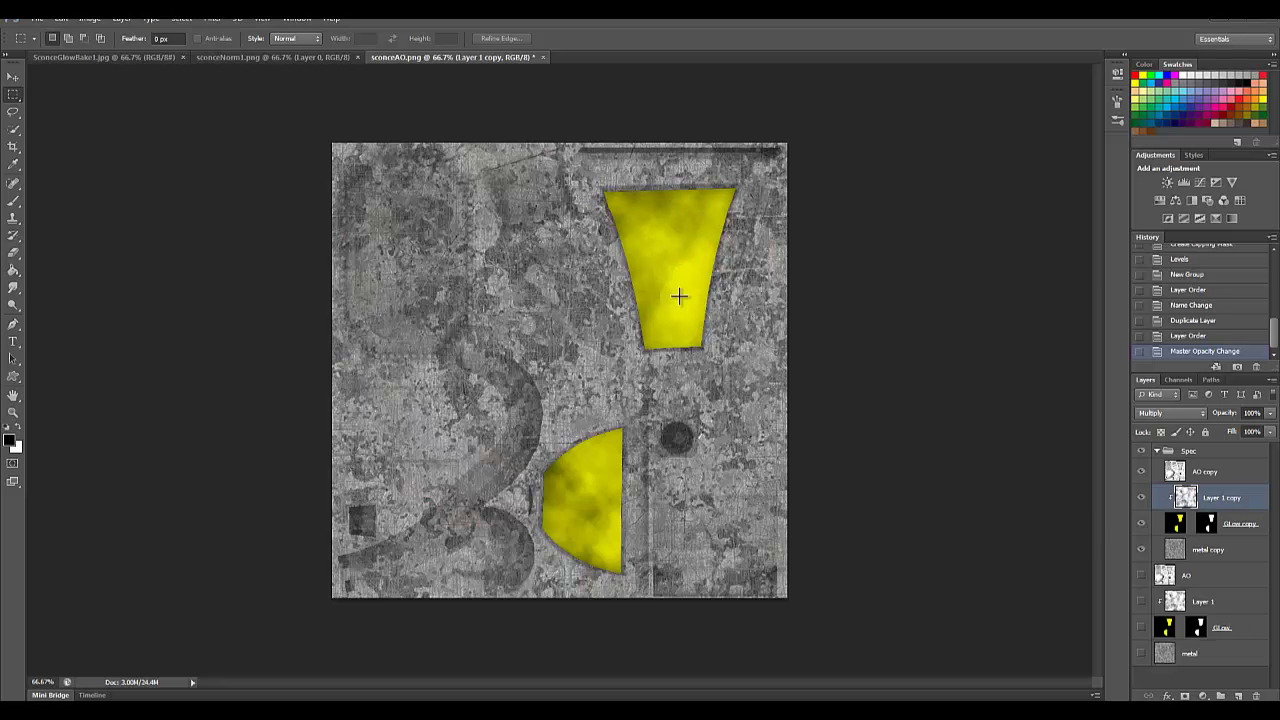
Step: Load the Glow copy mask as a selection and fill it with black on a new Layer 2
drag(1155, 530, 1212, 528)
ctrl+click(1212, 525)
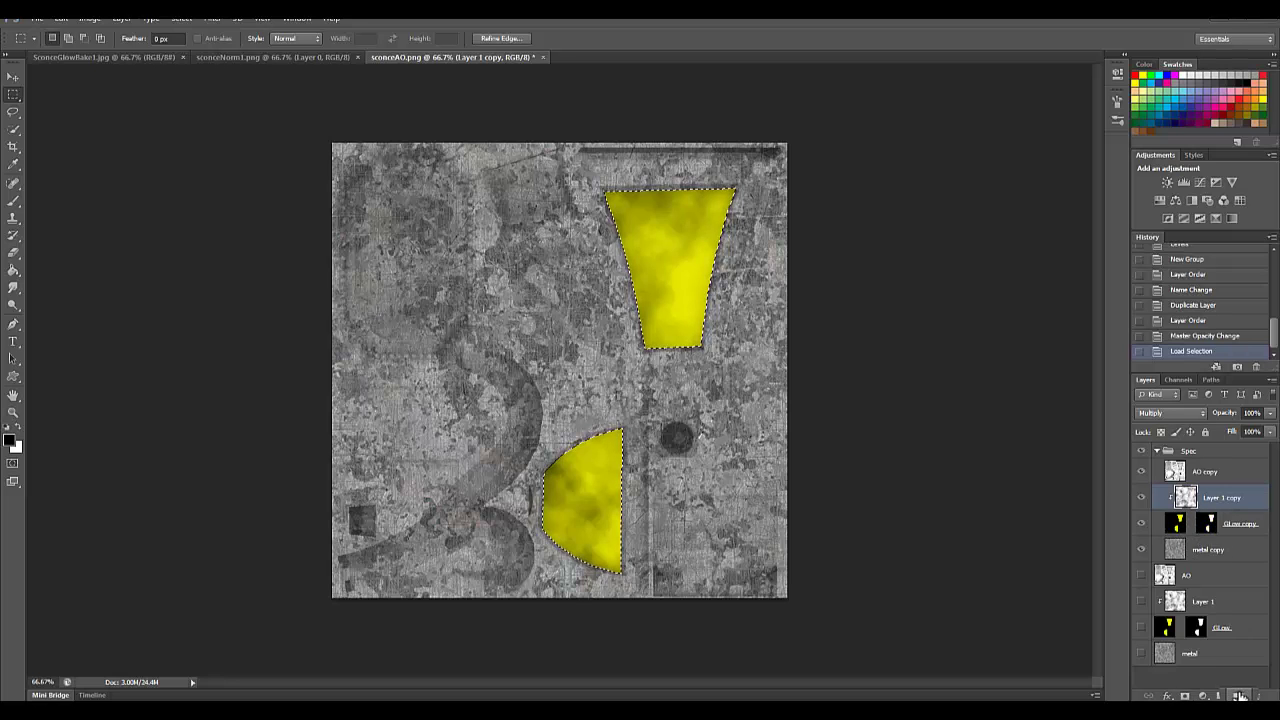
key(ctrl+alt+shift+n)
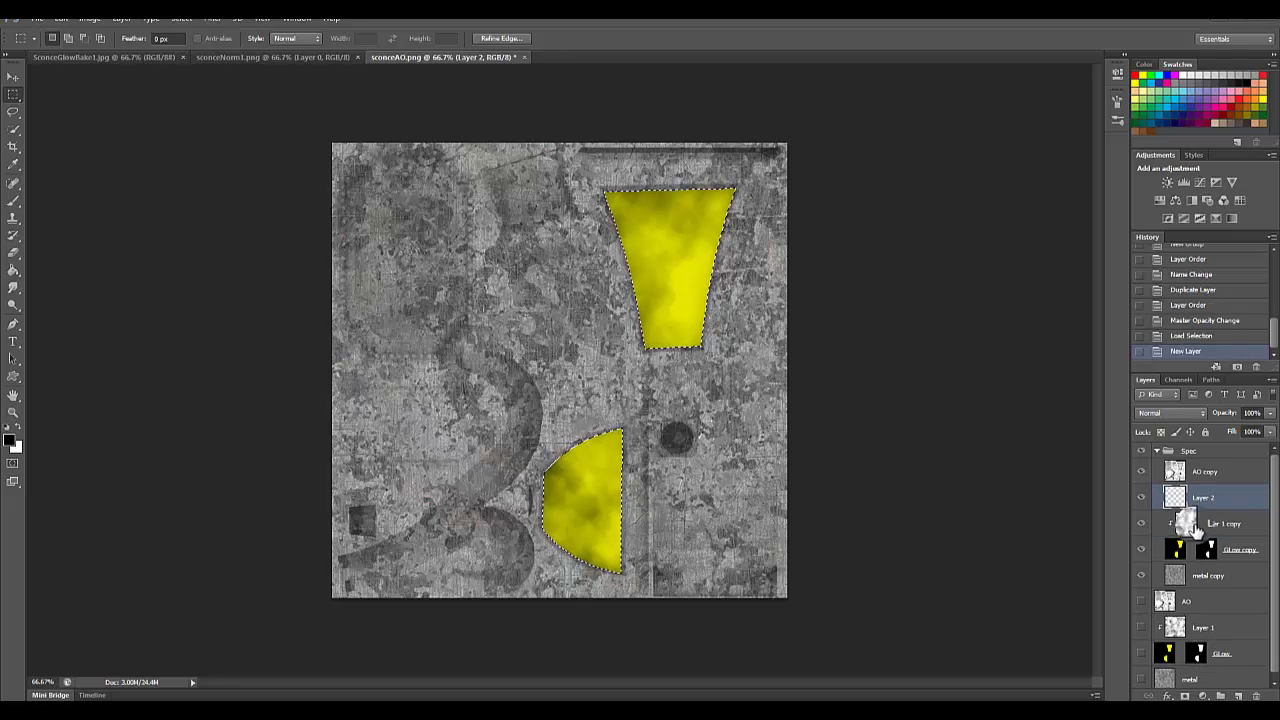
click(13, 270)
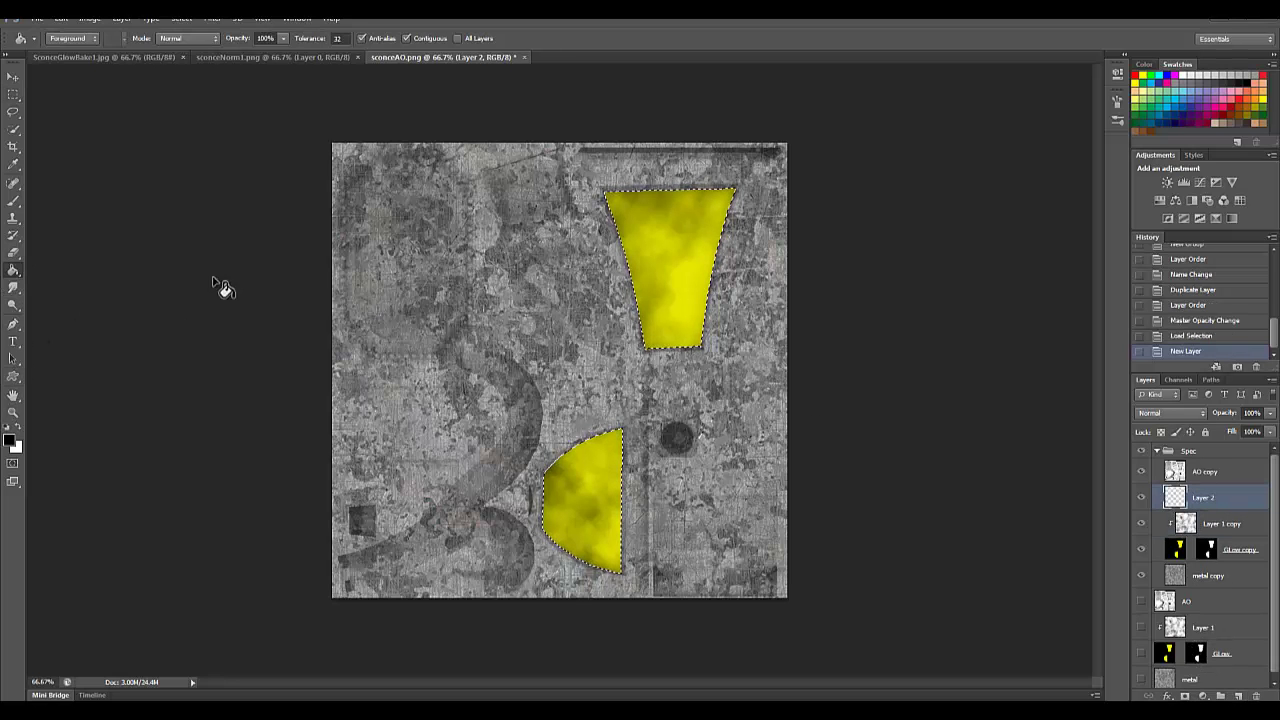
click(652, 271)
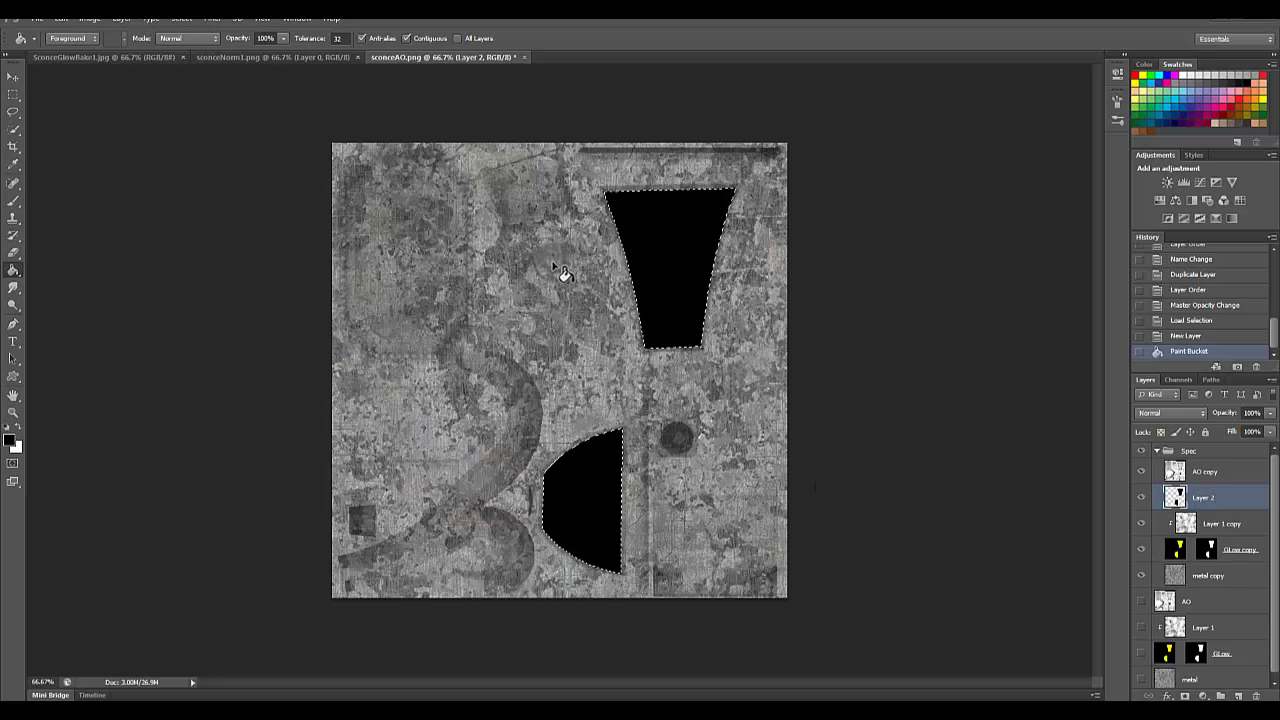
Step: Set Layer 2 to Multiply, deselect, and toggle its visibility to compare the result
click(1161, 410)
click(1160, 113)
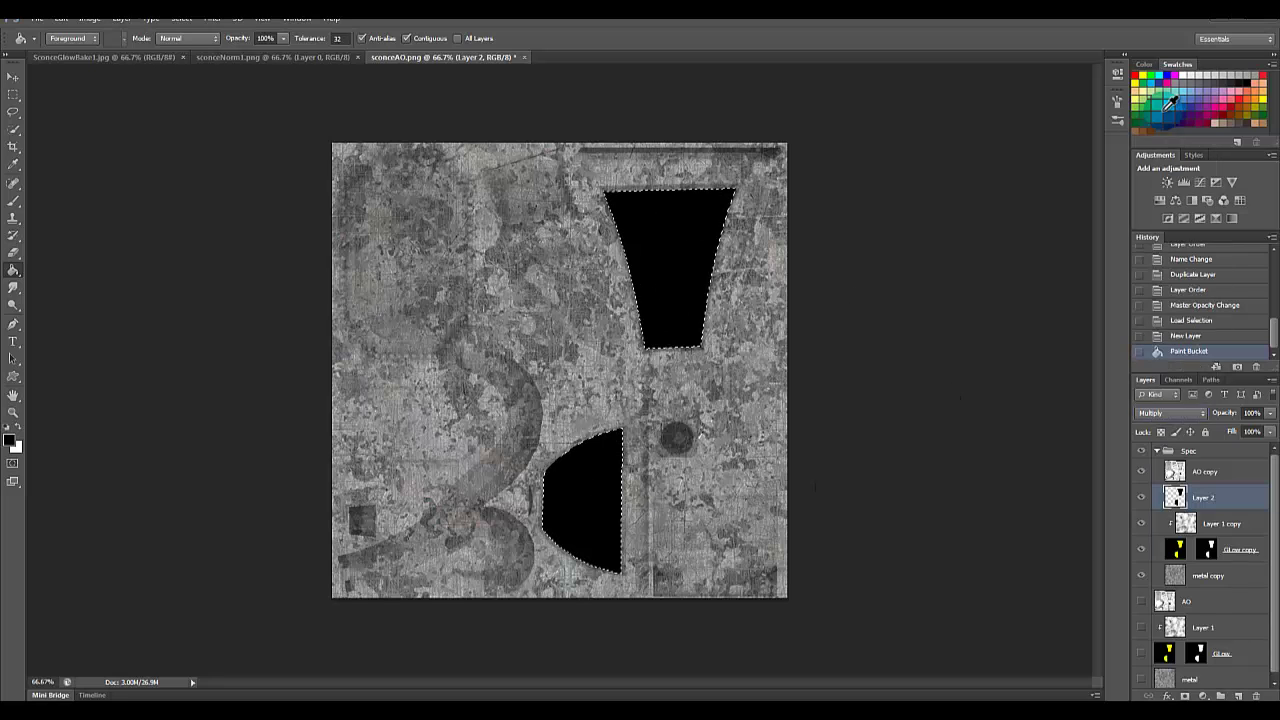
click(13, 94)
right_click(689, 267)
click(728, 275)
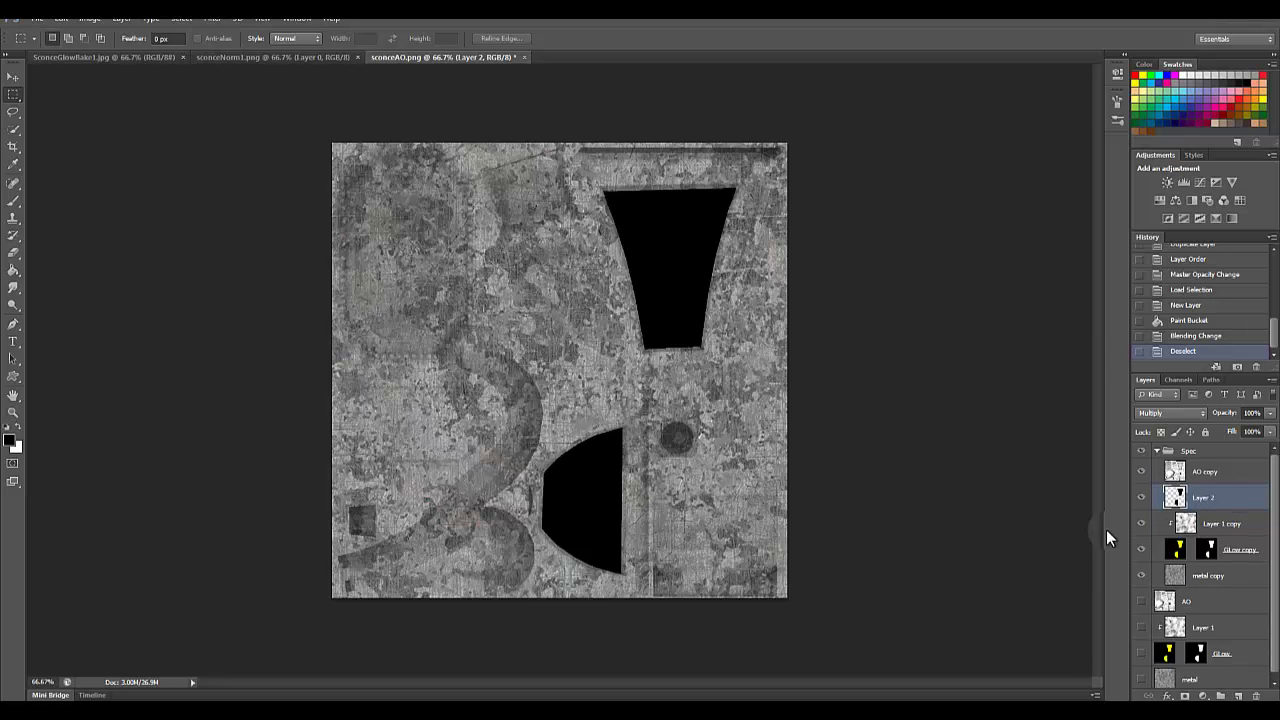
click(1142, 498)
click(1142, 498)
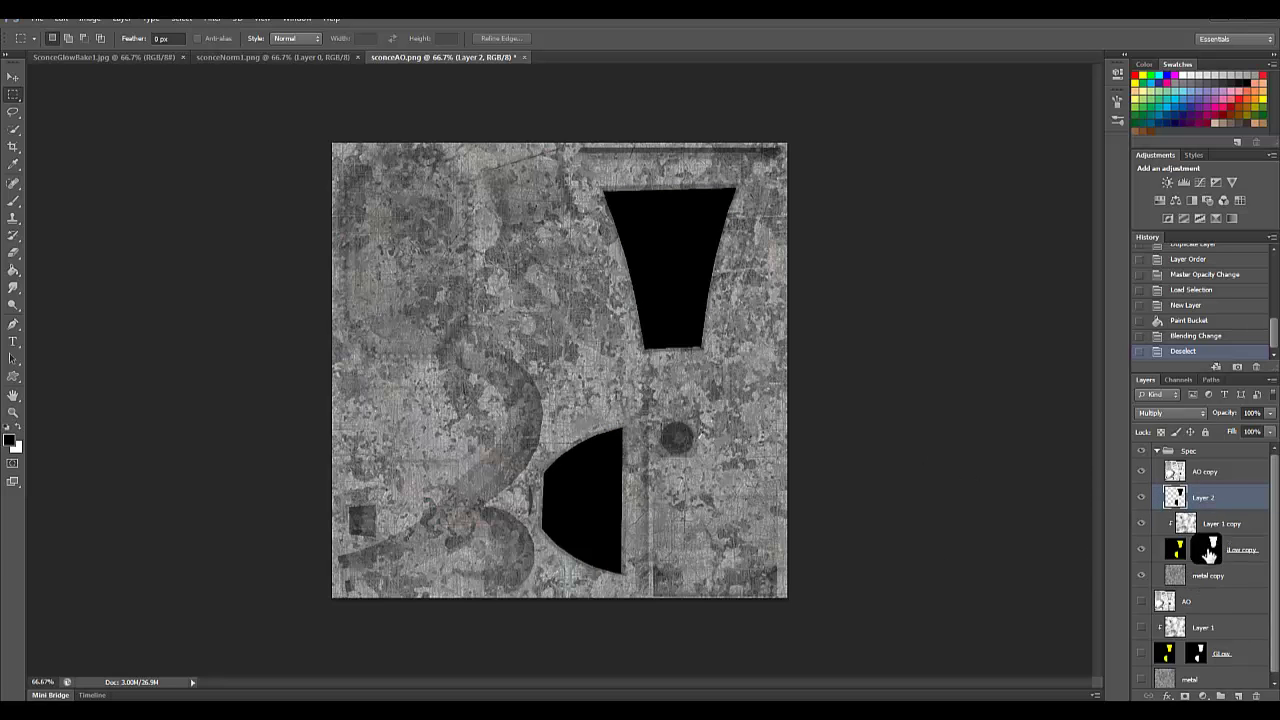
Step: Confirm the metal copy layer name and add a Curves adjustment layer above it
double_click(1210, 575)
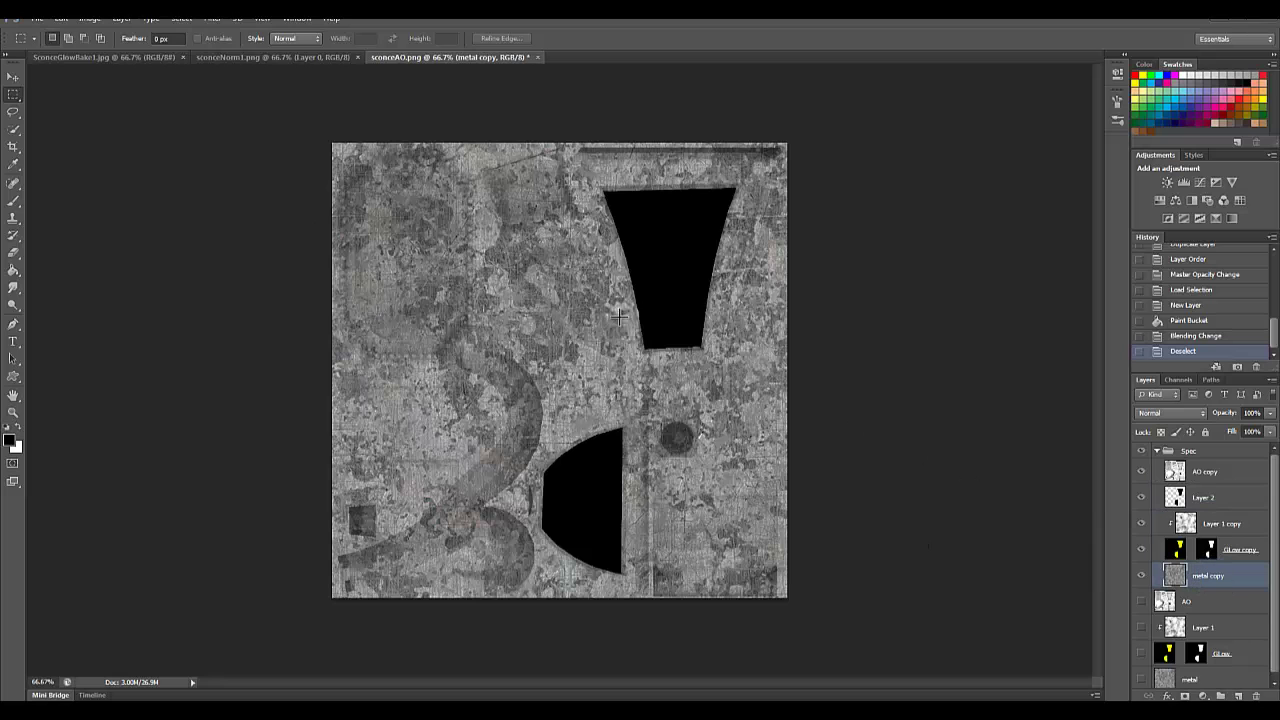
key(Return)
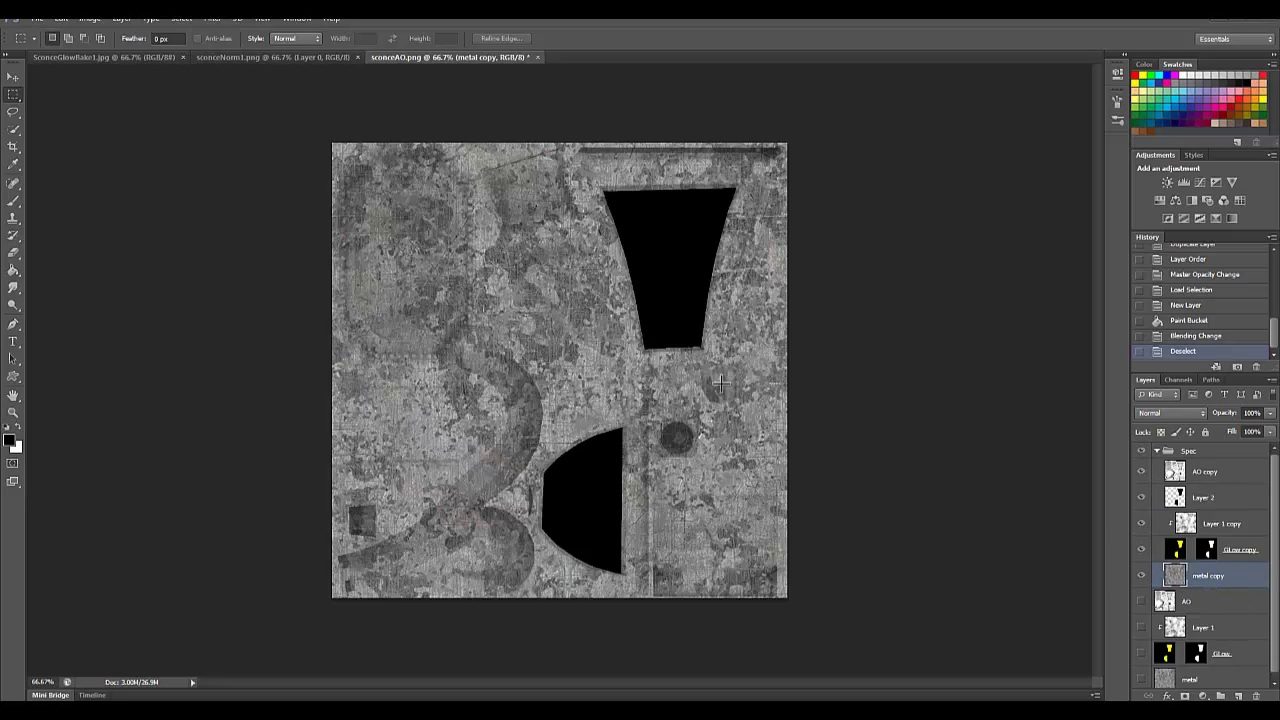
click(1202, 696)
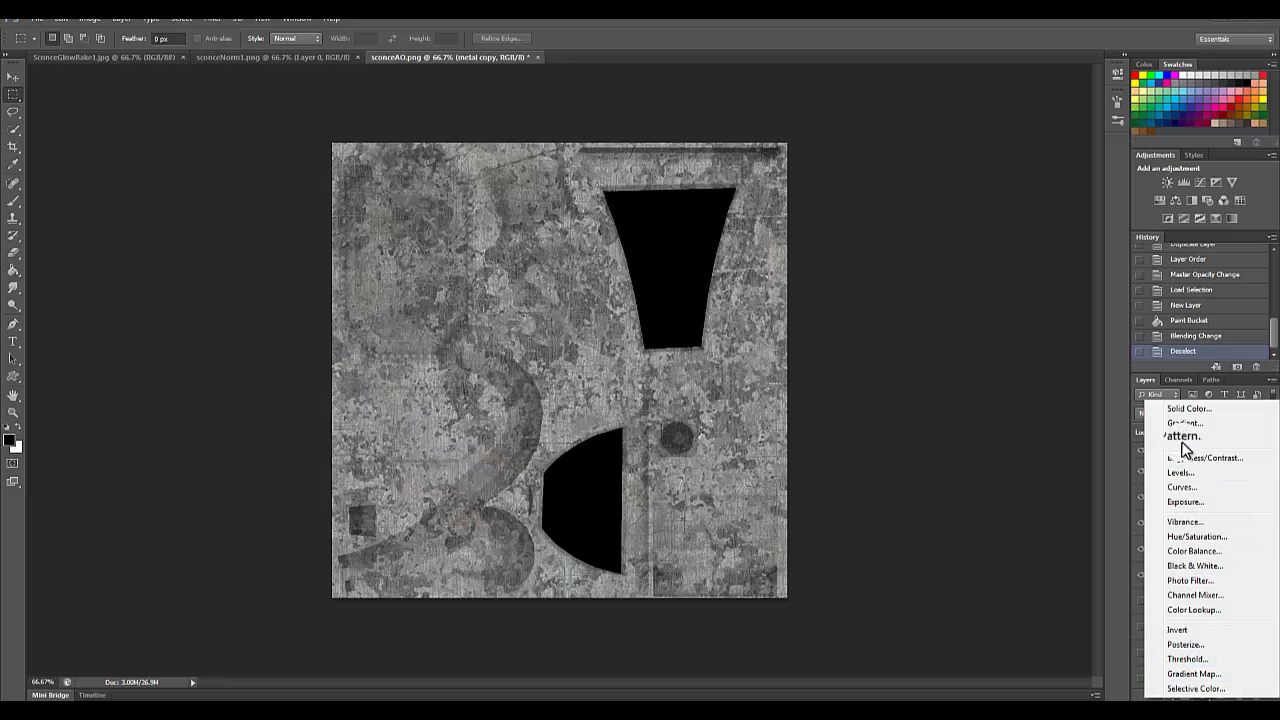
click(1182, 487)
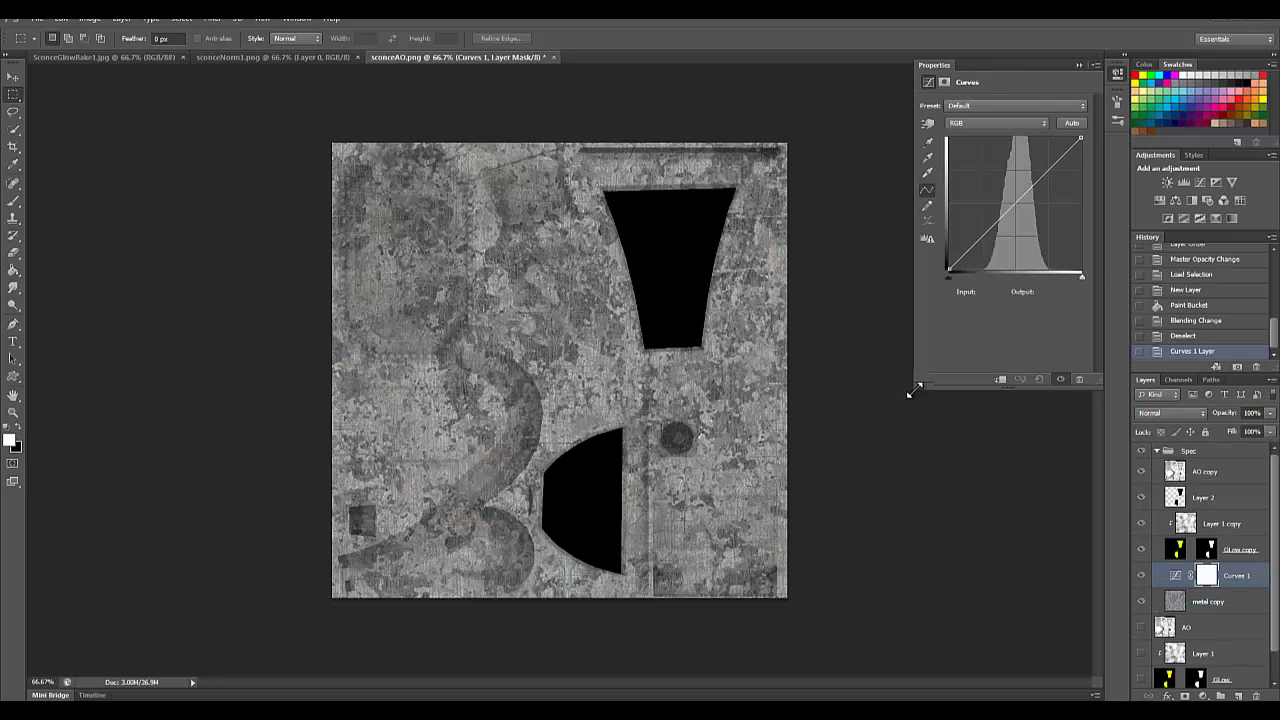
drag(909, 395, 814, 448)
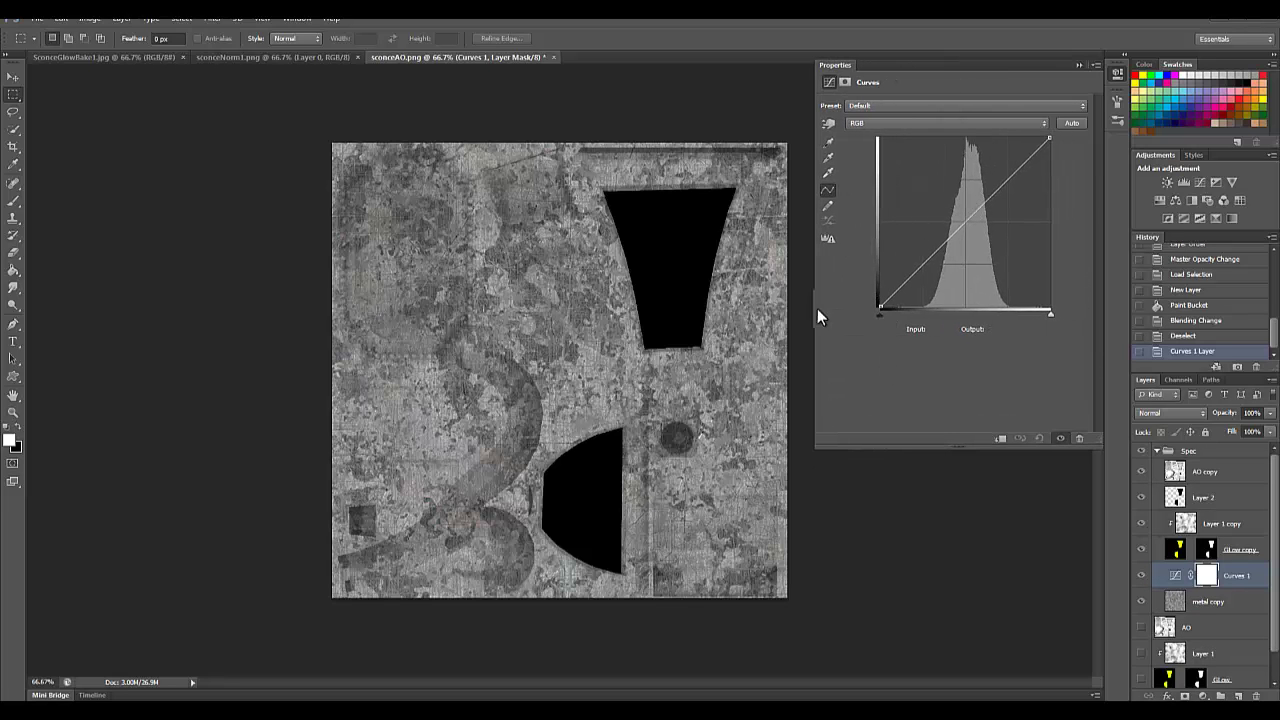
Step: Shape the curve: black point input 52, white point 212, upper point output 174, lower point output 37
drag(879, 313, 912, 319)
drag(1049, 313, 1027, 320)
mouse_move(985, 200)
mouse_down()
mouse_move(965, 150)
mouse_move(988, 193)
mouse_up()
drag(940, 262, 948, 272)
mouse_move(988, 196)
mouse_down()
mouse_move(972, 168)
mouse_move(987, 190)
mouse_up()
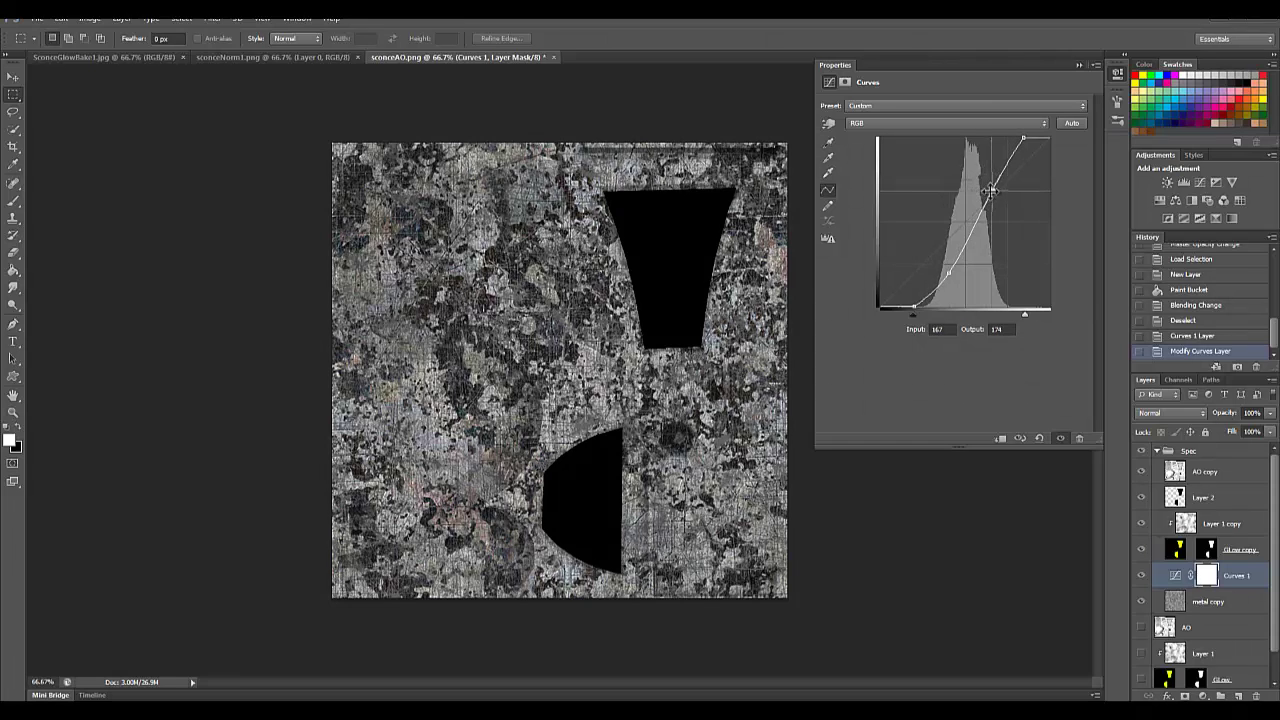
drag(950, 272, 937, 268)
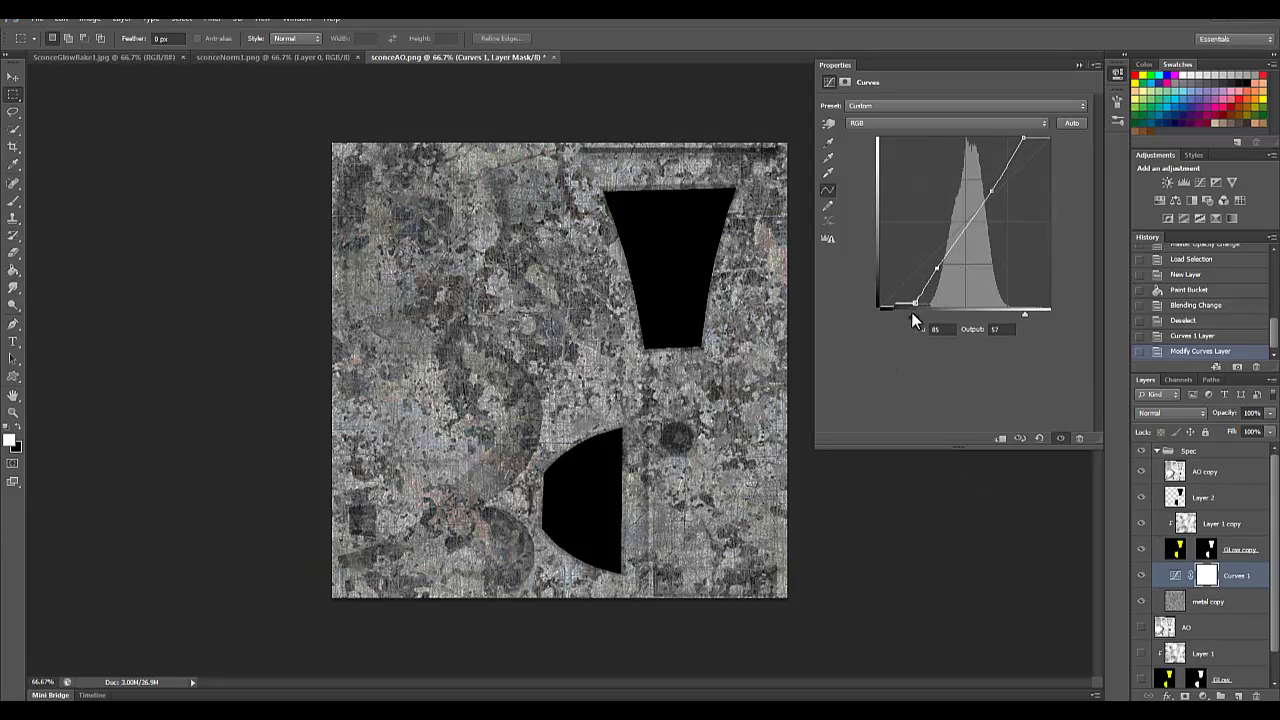
drag(911, 312, 985, 388)
mouse_move(902, 314)
mouse_down()
mouse_move(933, 317)
mouse_move(910, 328)
mouse_move(872, 319)
mouse_move(894, 316)
mouse_up()
click(936, 271)
drag(935, 273, 927, 290)
click(1080, 68)
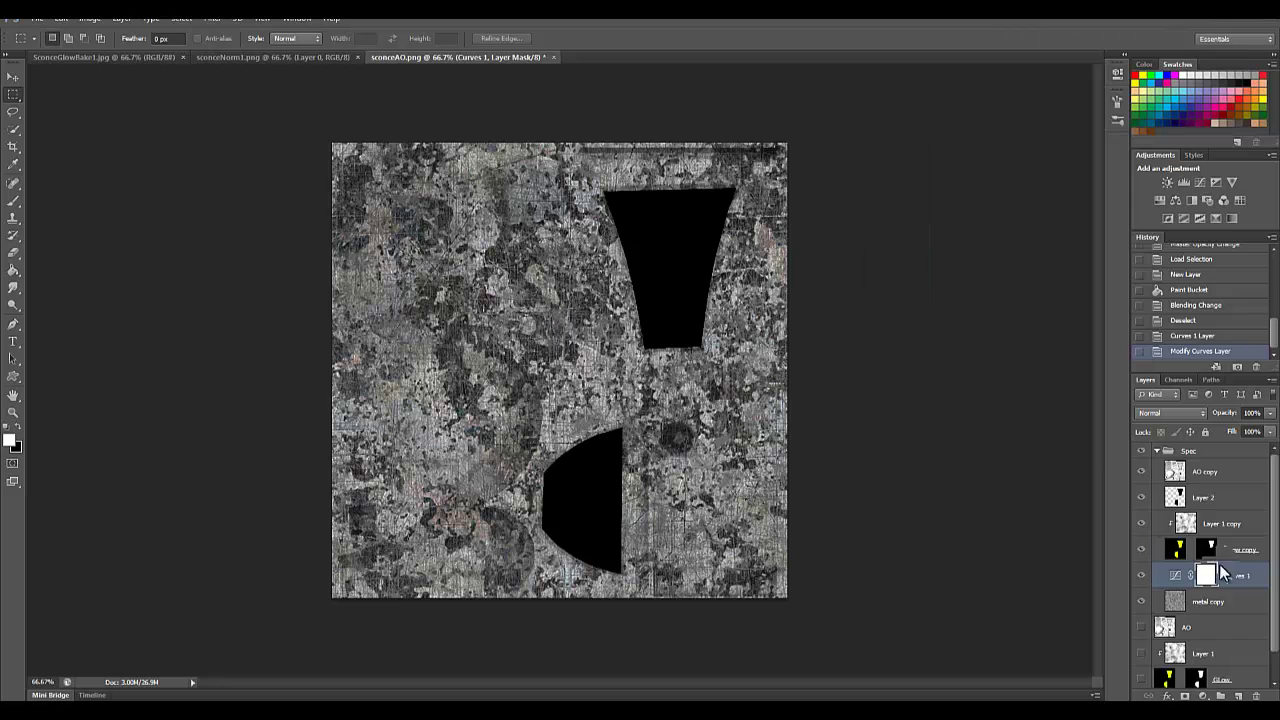
Step: Save the Spec group's texture as Sconcespec.jpg, JPEG quality 12, in the WallSconce folder
click(1158, 452)
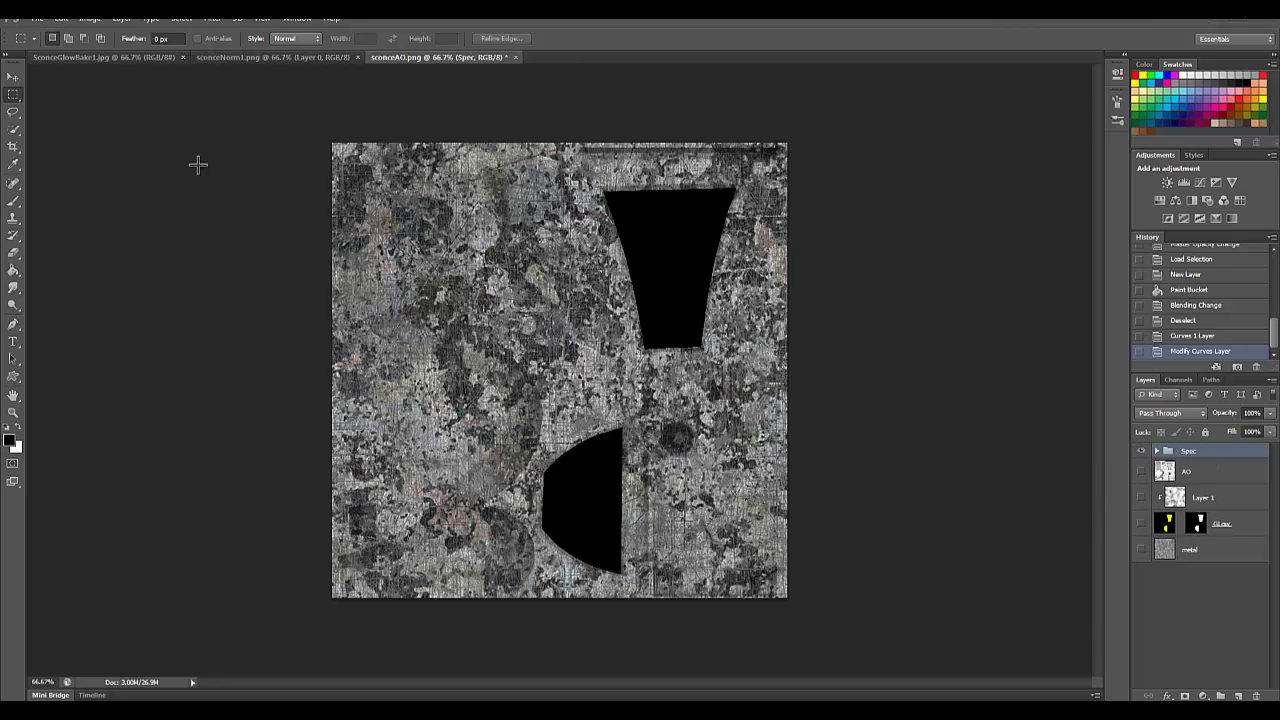
click(38, 20)
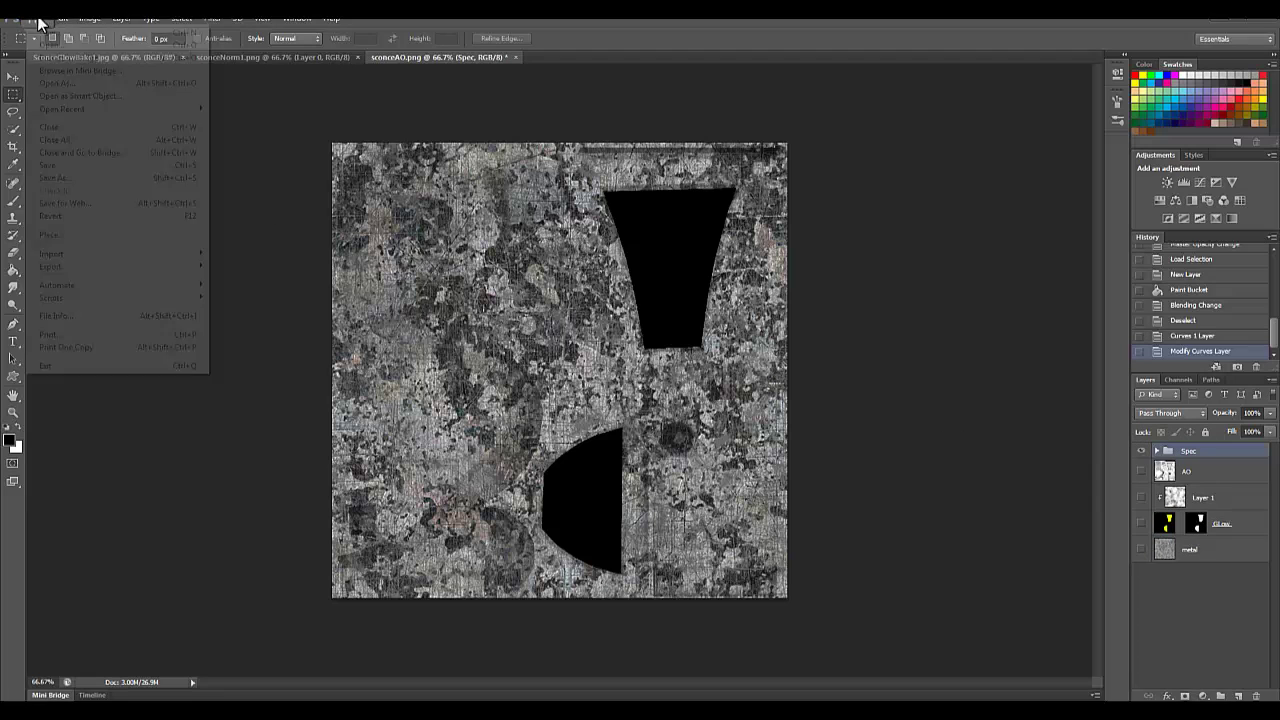
click(52, 177)
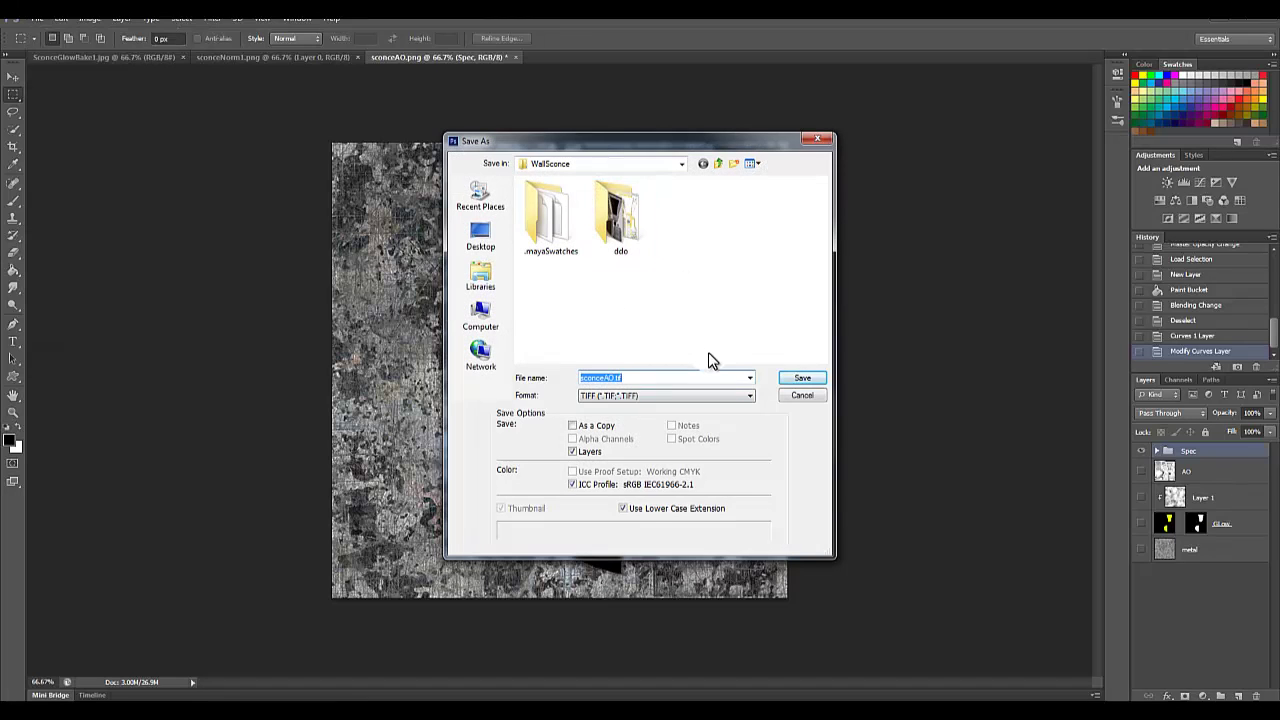
text(Sconespecul)
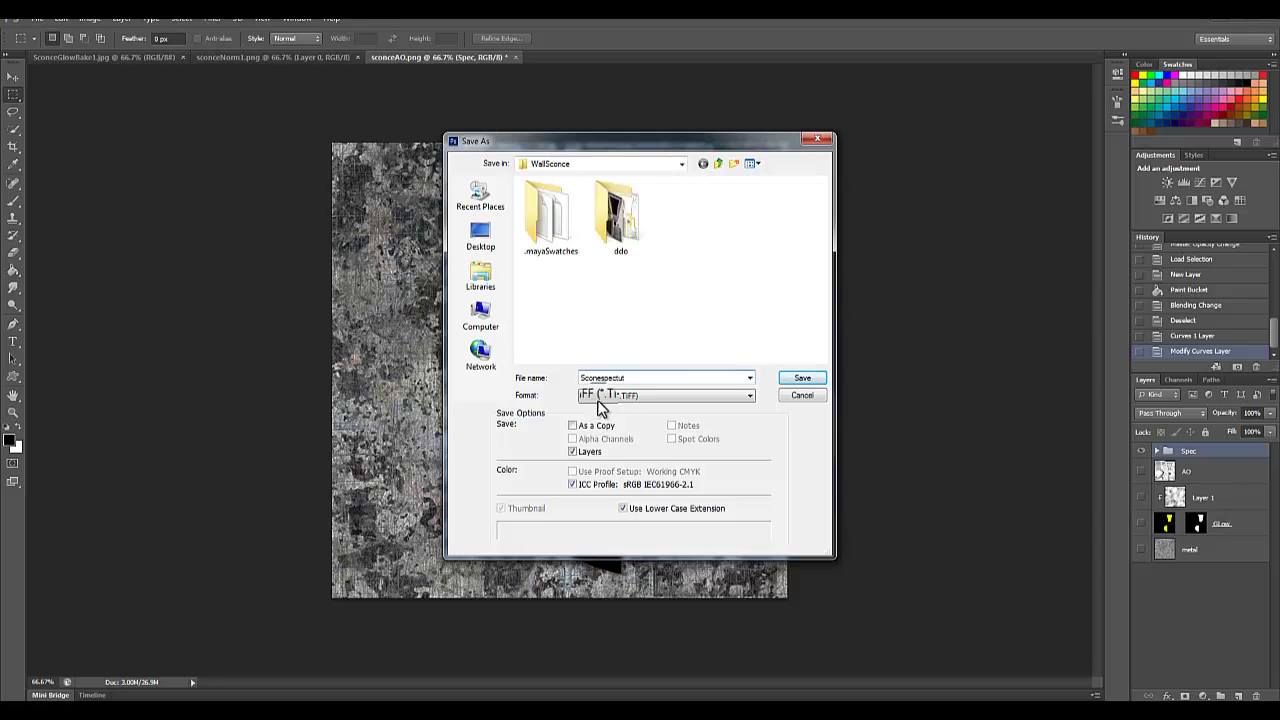
click(636, 409)
click(643, 408)
double_click(643, 377)
text(Sconcesp)
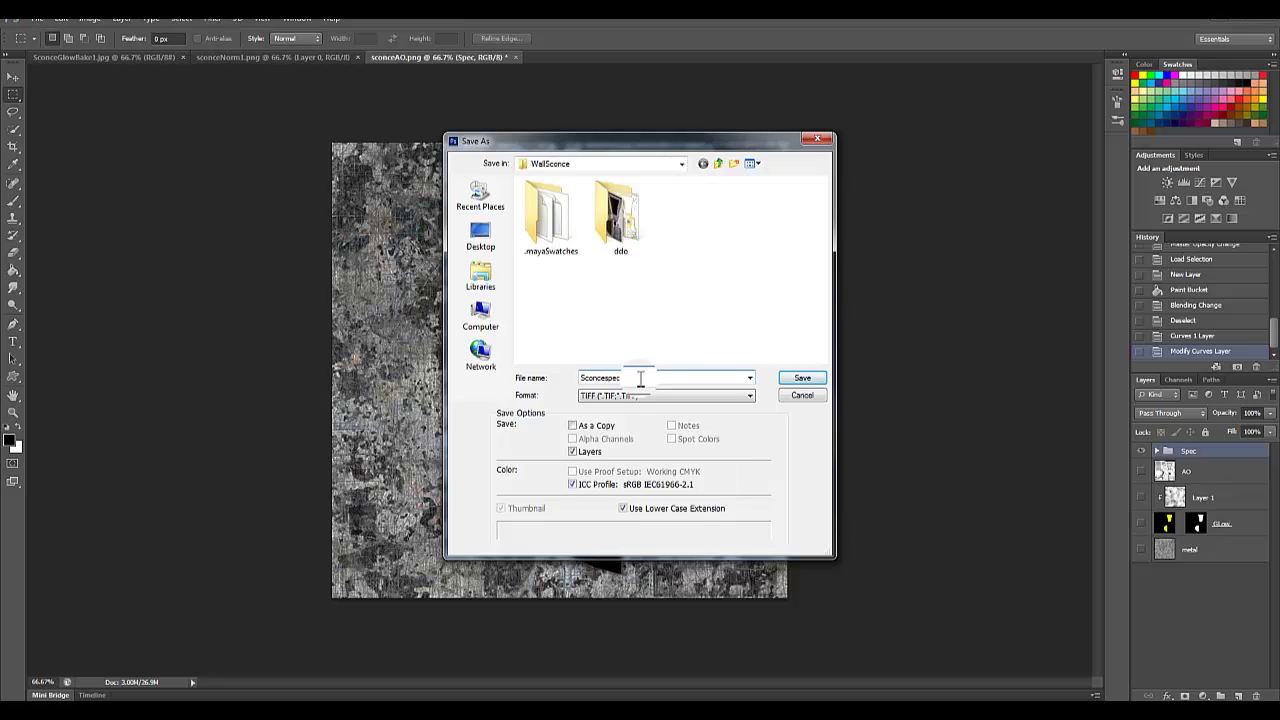
click(640, 397)
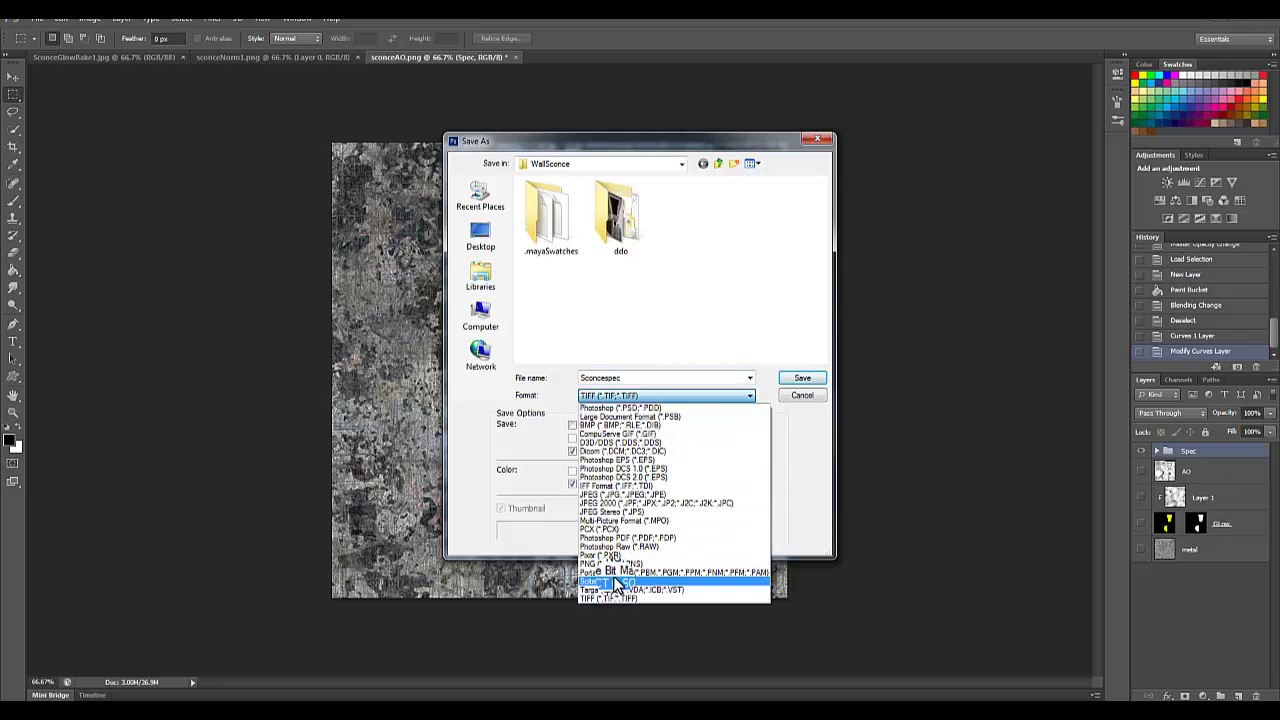
click(608, 497)
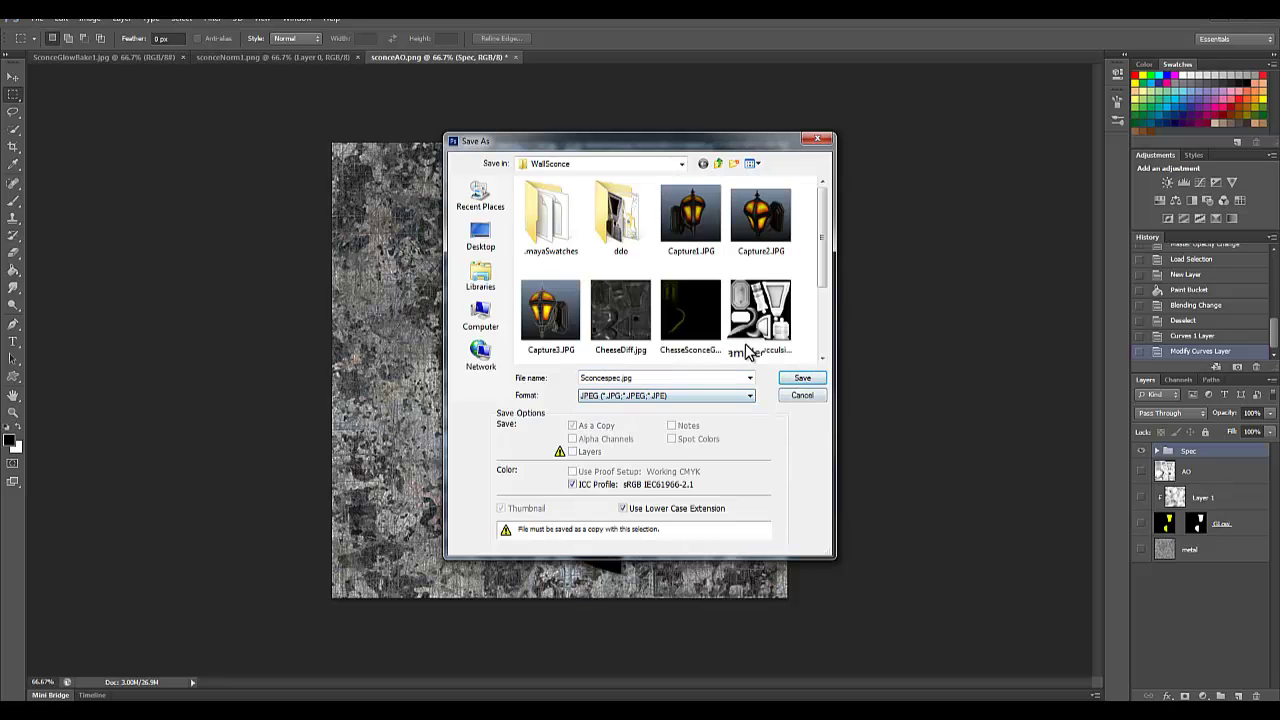
click(802, 378)
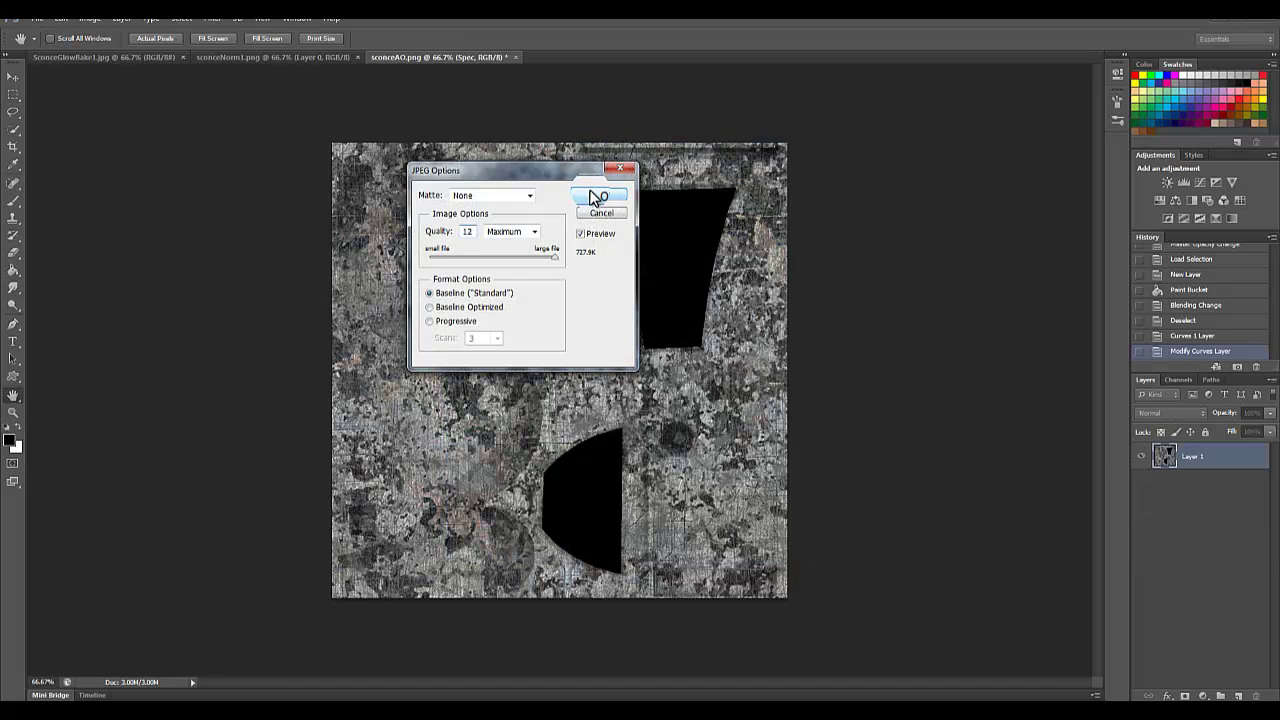
click(594, 195)
Step: Hide the Spec group and show the AO, Layer 1, Glow and metal layers
click(1141, 452)
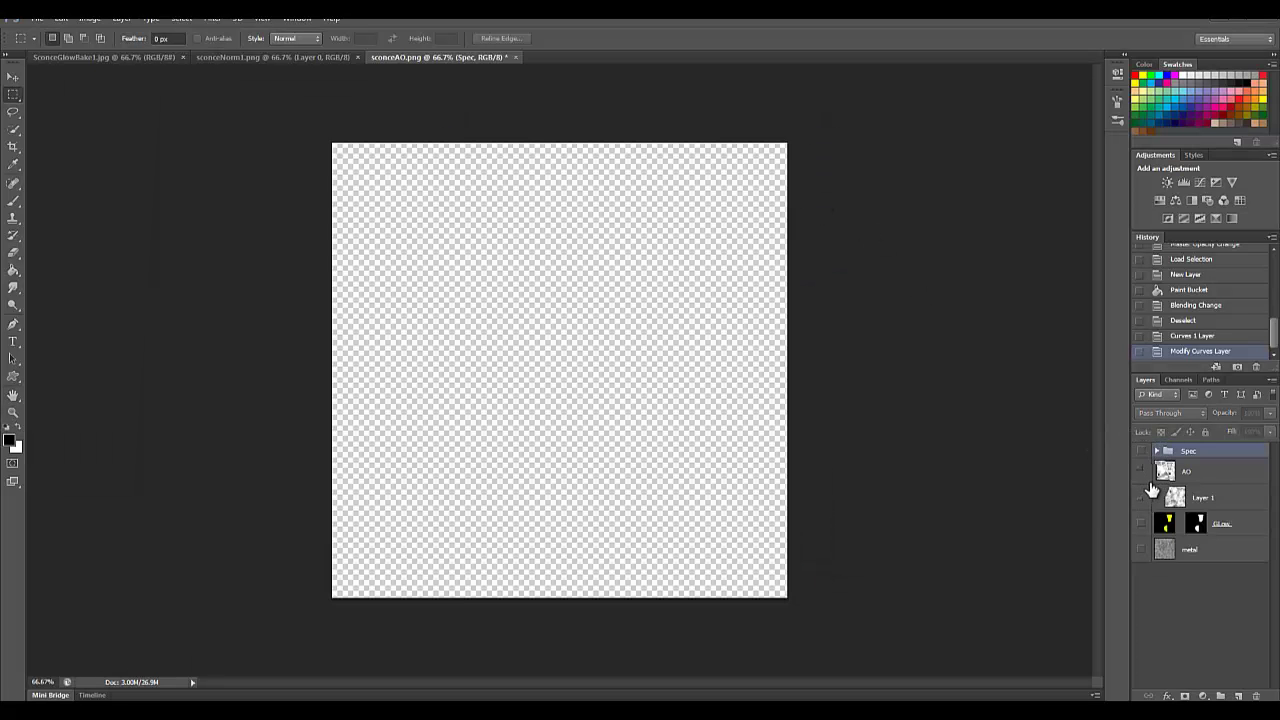
drag(1141, 471, 1143, 528)
click(1141, 523)
click(1141, 549)
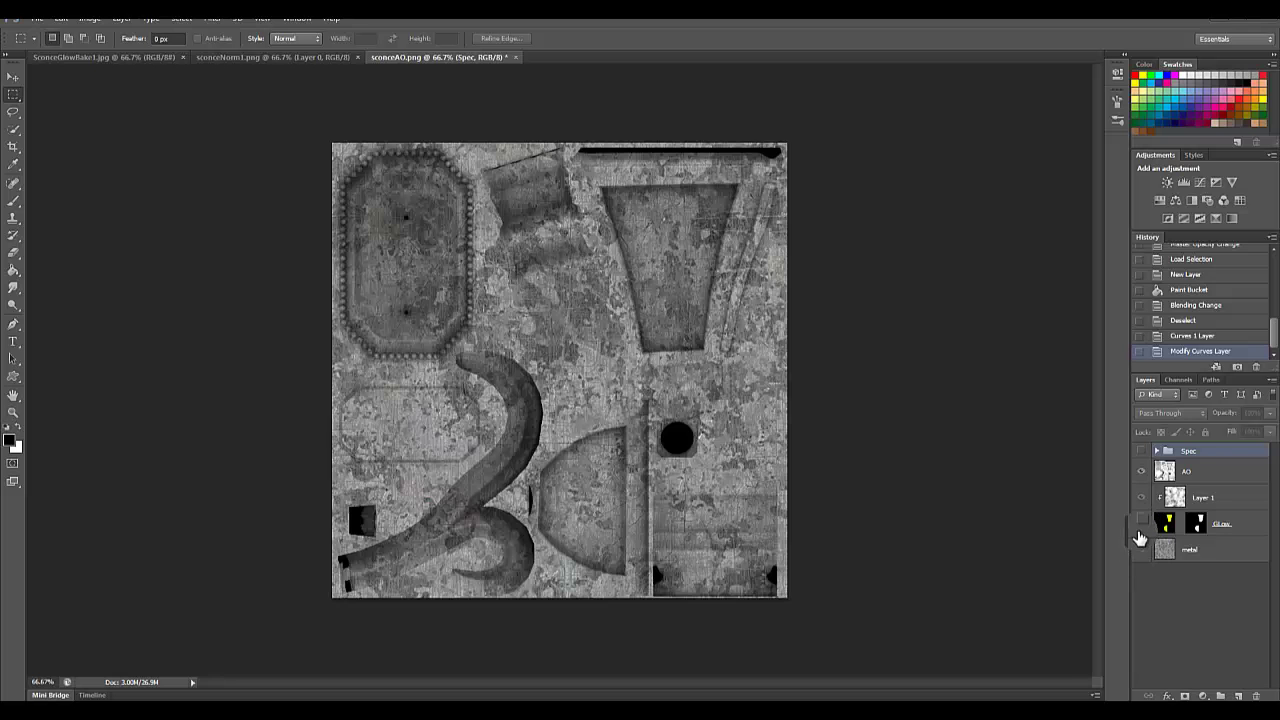
click(1141, 523)
Step: Save the combined diffuse texture as the JPEG sconceDiff.jpg at quality 12
click(35, 18)
click(45, 175)
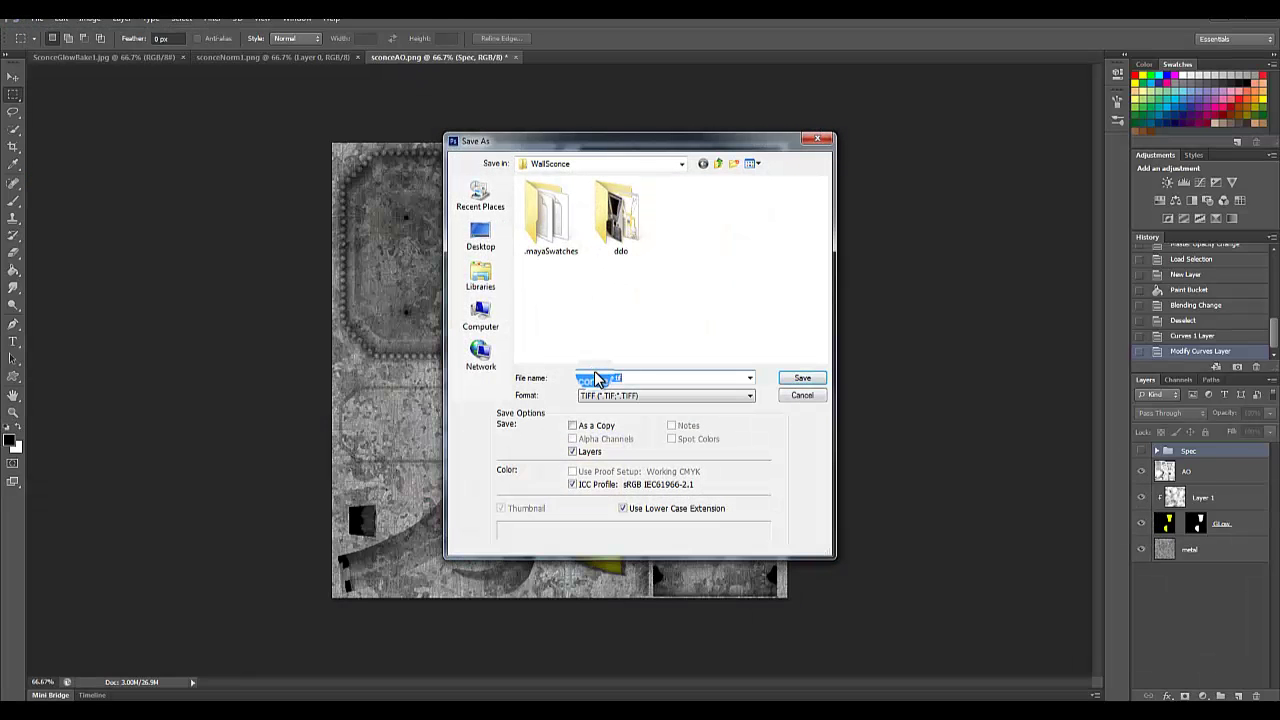
click(609, 395)
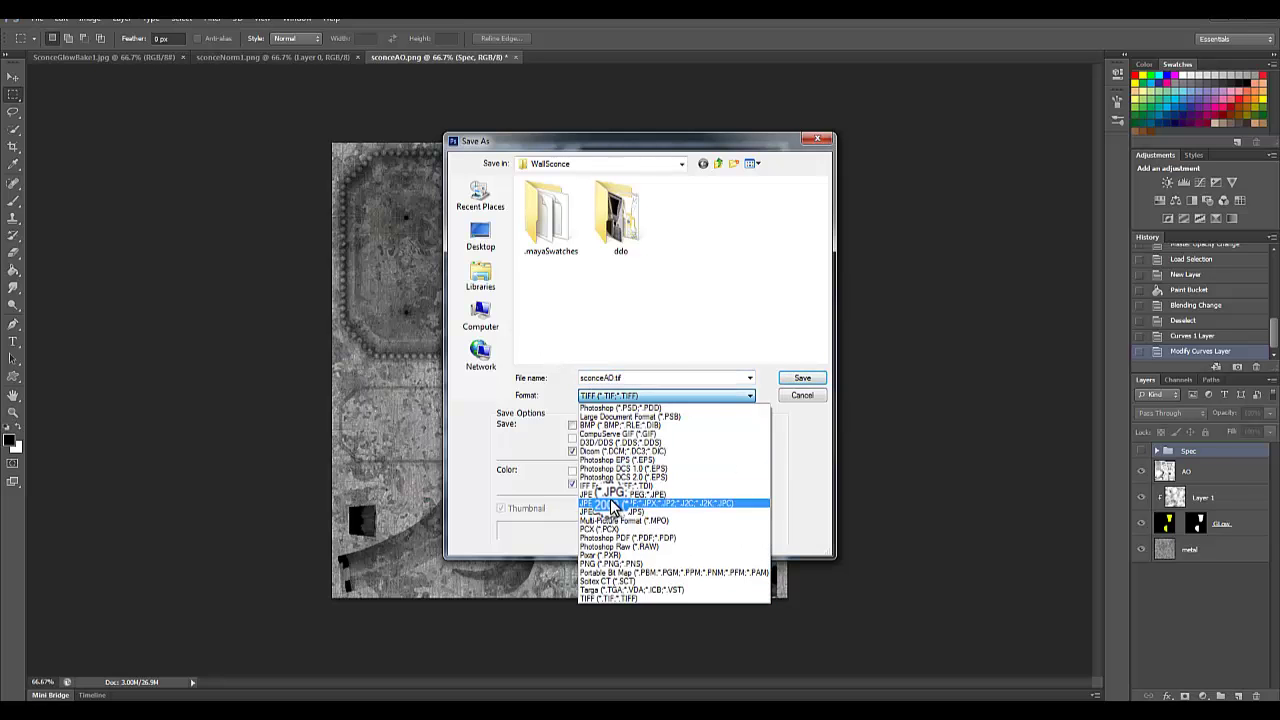
click(606, 494)
double_click(607, 378)
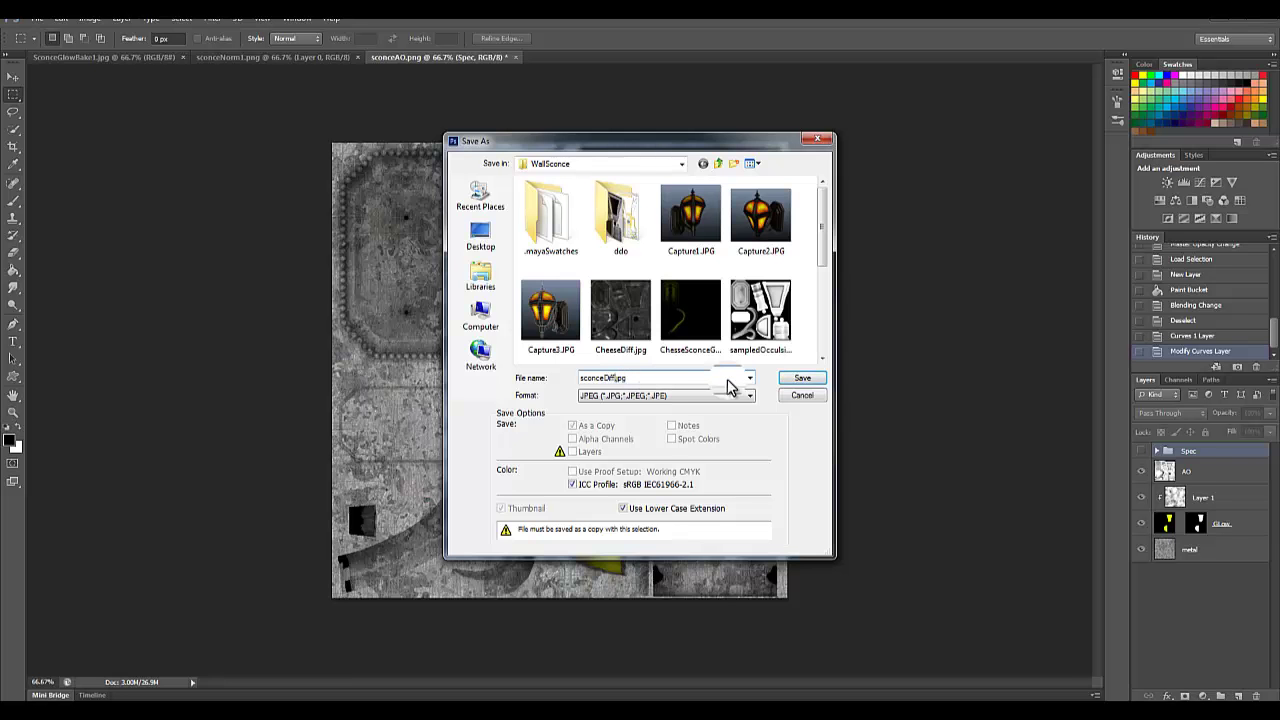
click(804, 379)
click(601, 196)
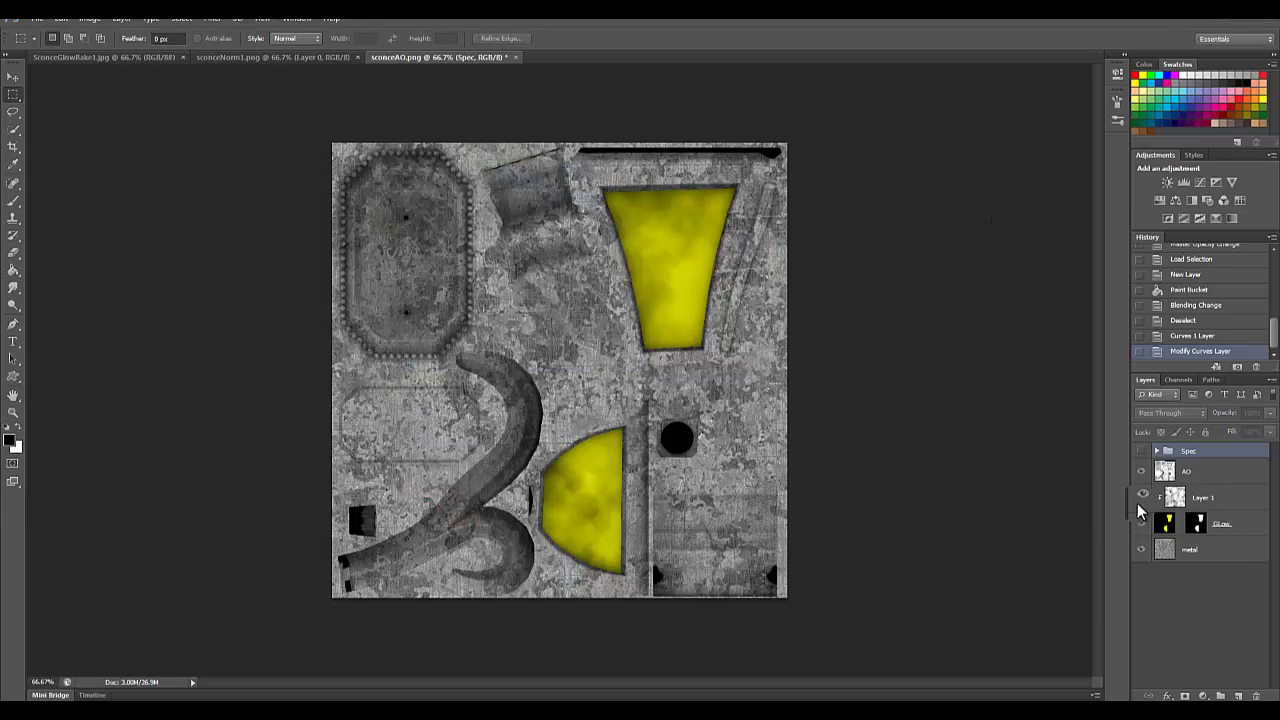
Step: Hide the metal layer and disable the Glow layer's mask
click(1141, 549)
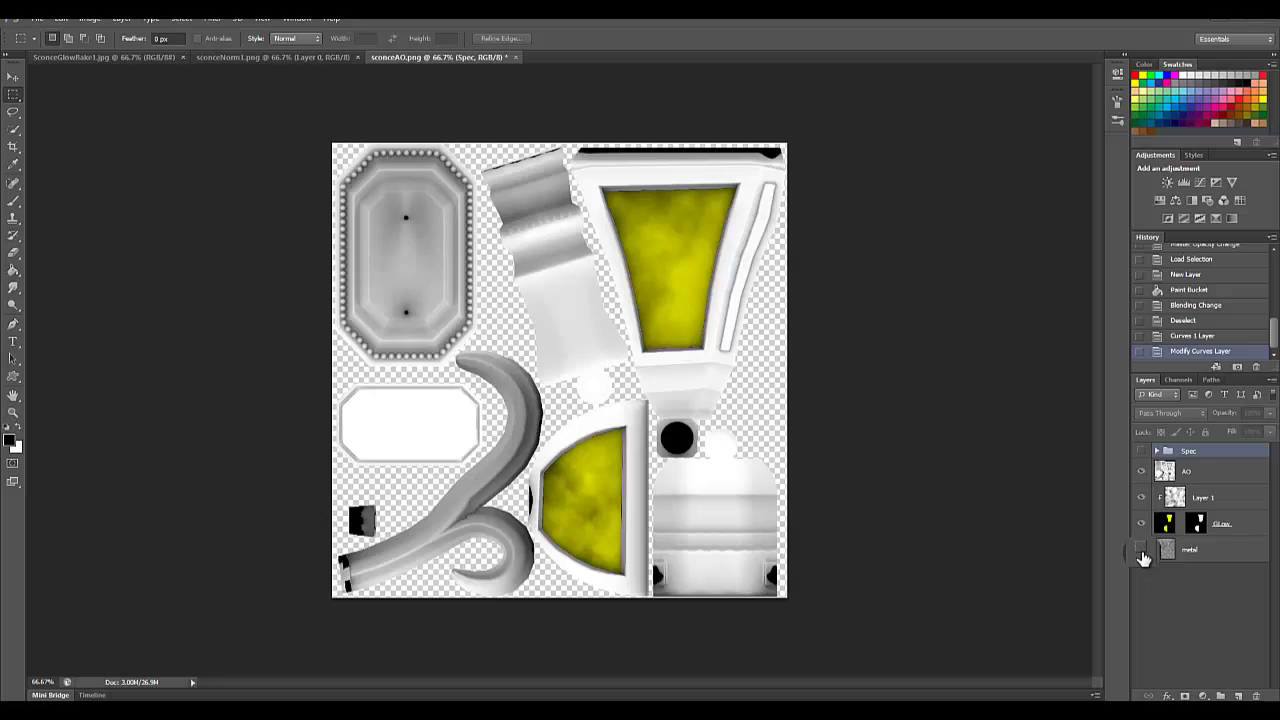
click(1198, 524)
right_click(1201, 527)
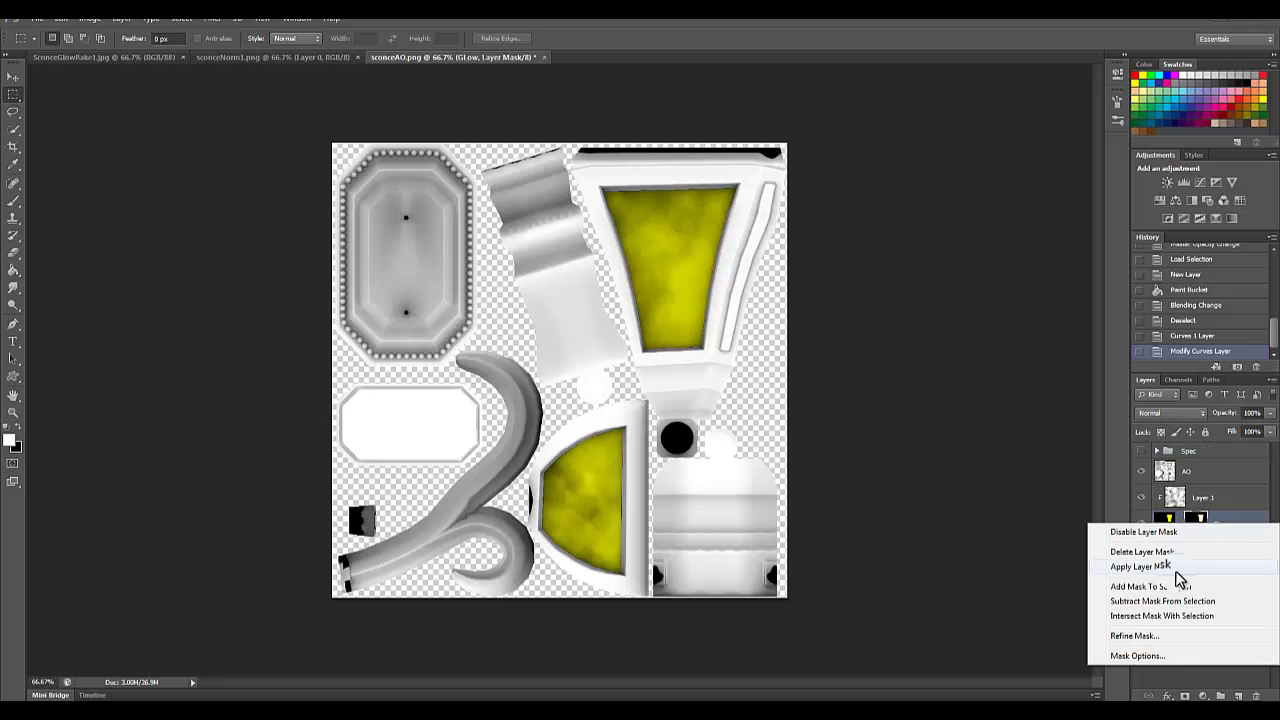
click(1140, 532)
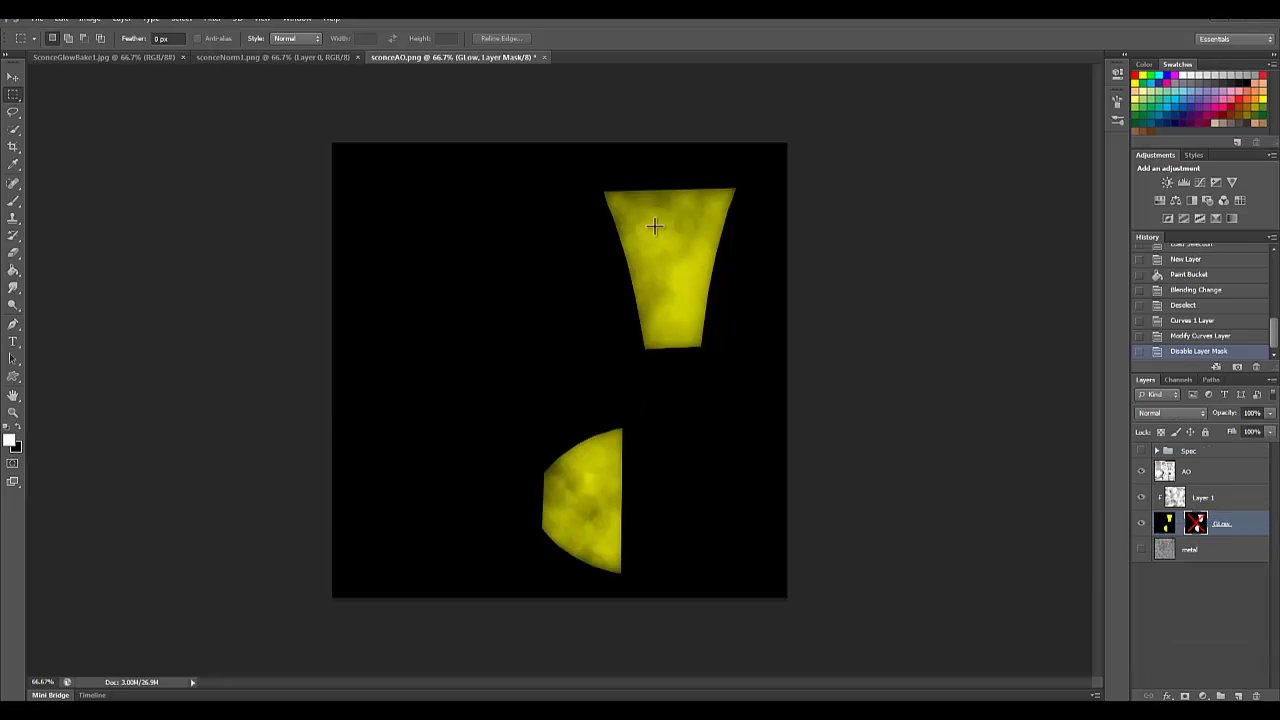
Step: Save the glow-only image as the JPEG sconceGlowNew.jpg
click(35, 18)
click(60, 172)
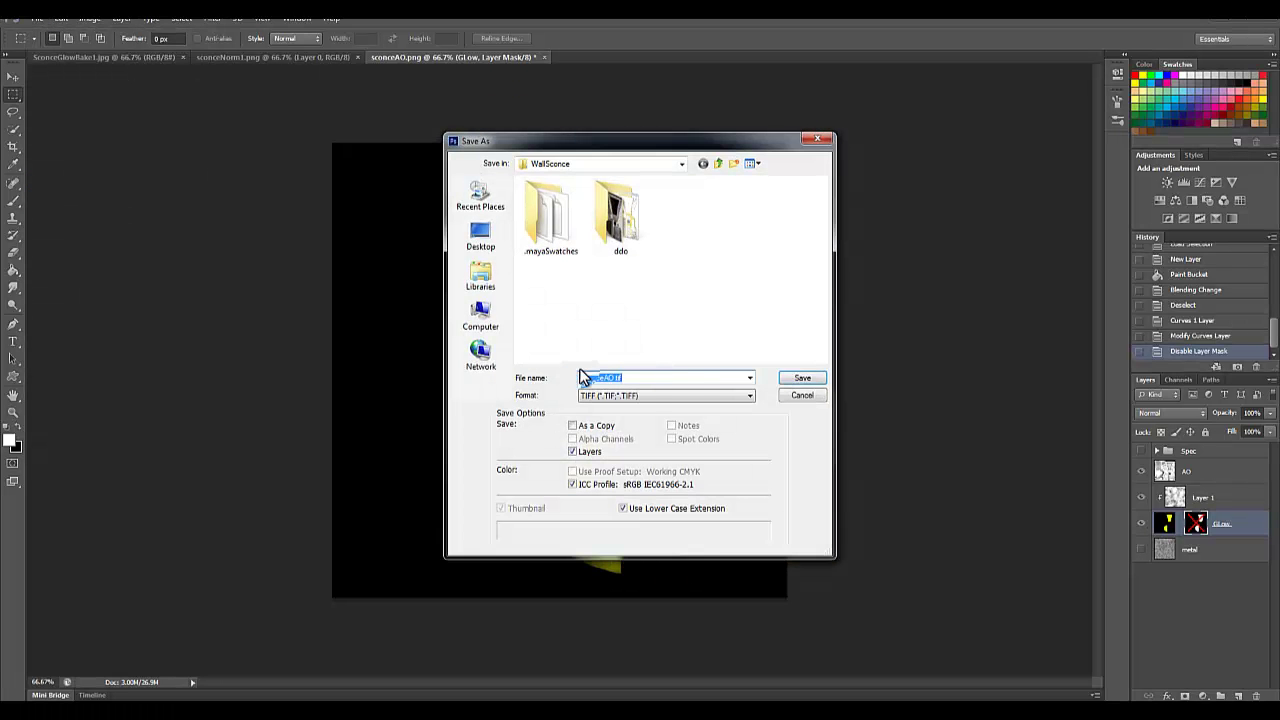
click(643, 395)
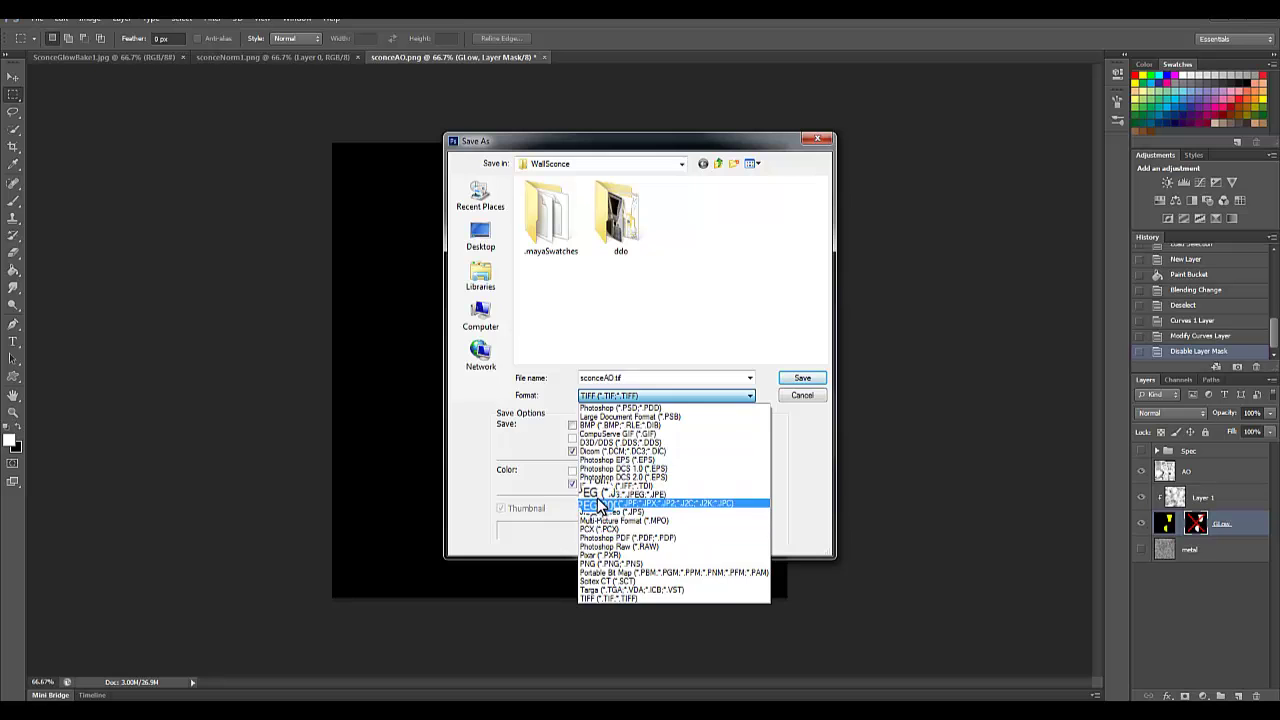
click(600, 496)
text(s)
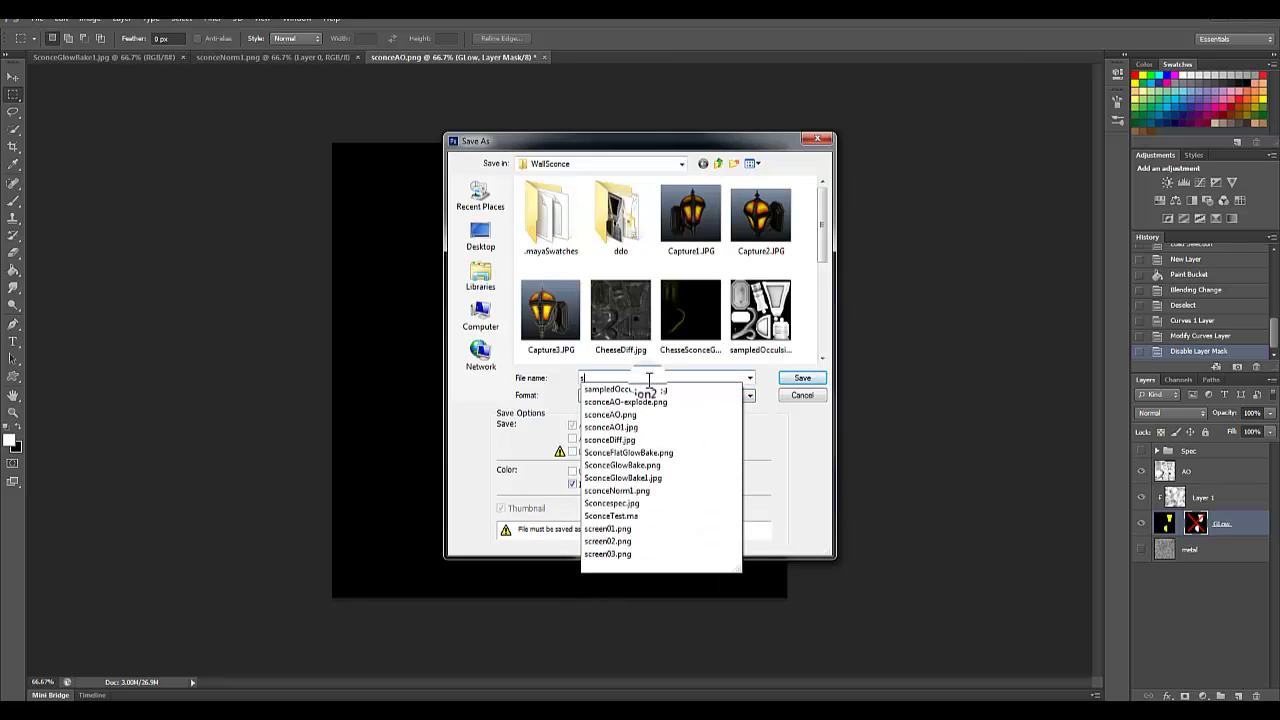
text(conceGlowNe)
key(Return)
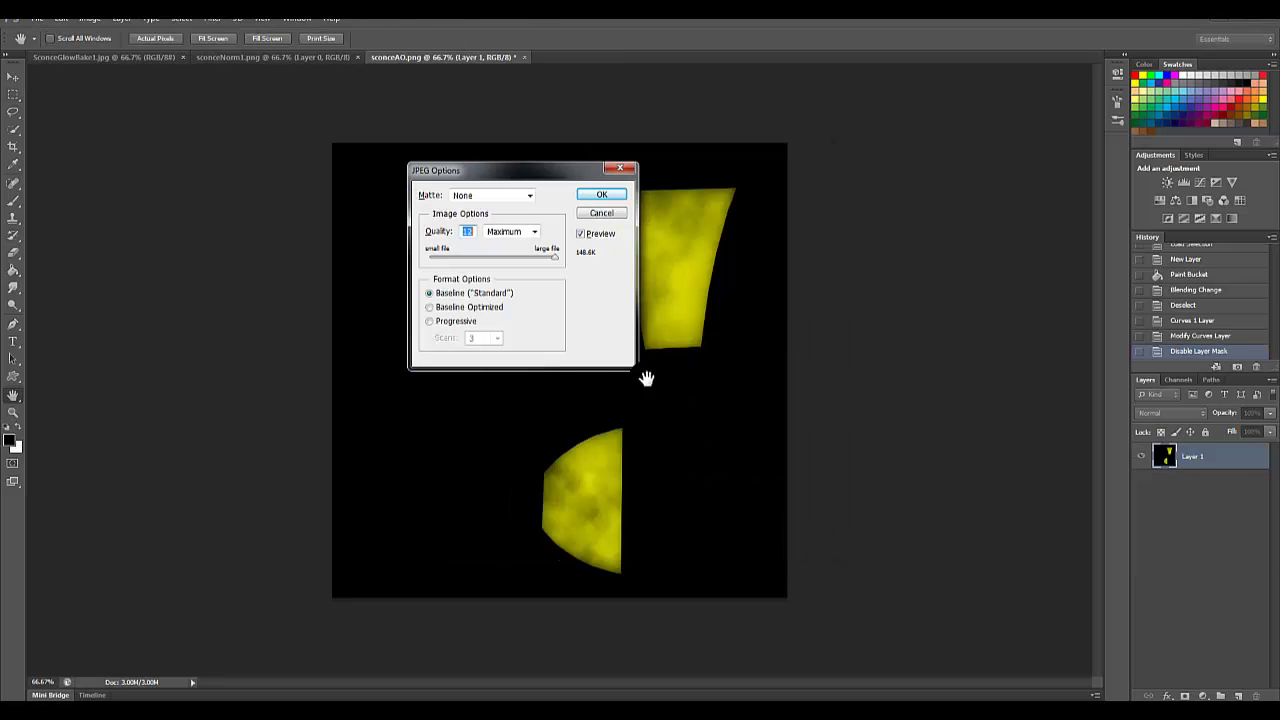
click(624, 193)
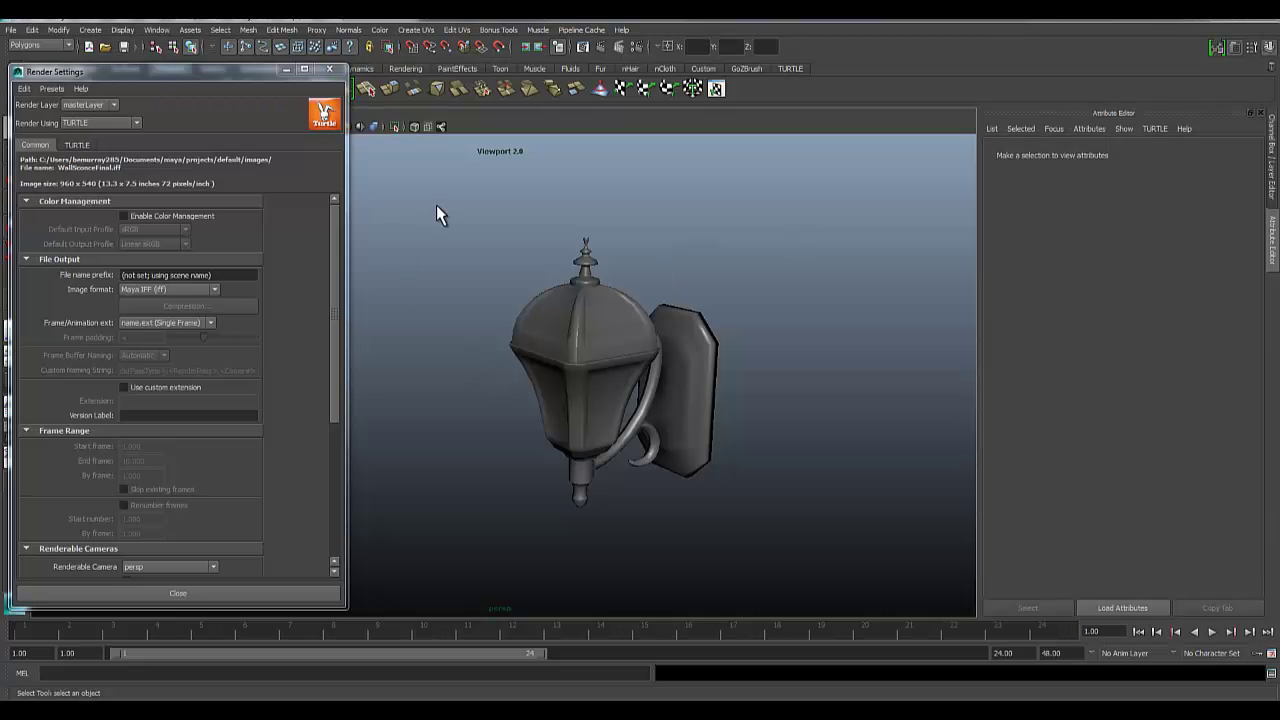
Step: Close Render Settings, select the sconce mesh and assign it a new Blinn material, blinn2
click(329, 69)
alt+right_drag(512, 271, 661, 383)
click(661, 378)
alt+drag(661, 378, 469, 437)
click(321, 430)
scroll(320, 440, up, 2)
click(464, 396)
right_drag(464, 396, 455, 645)
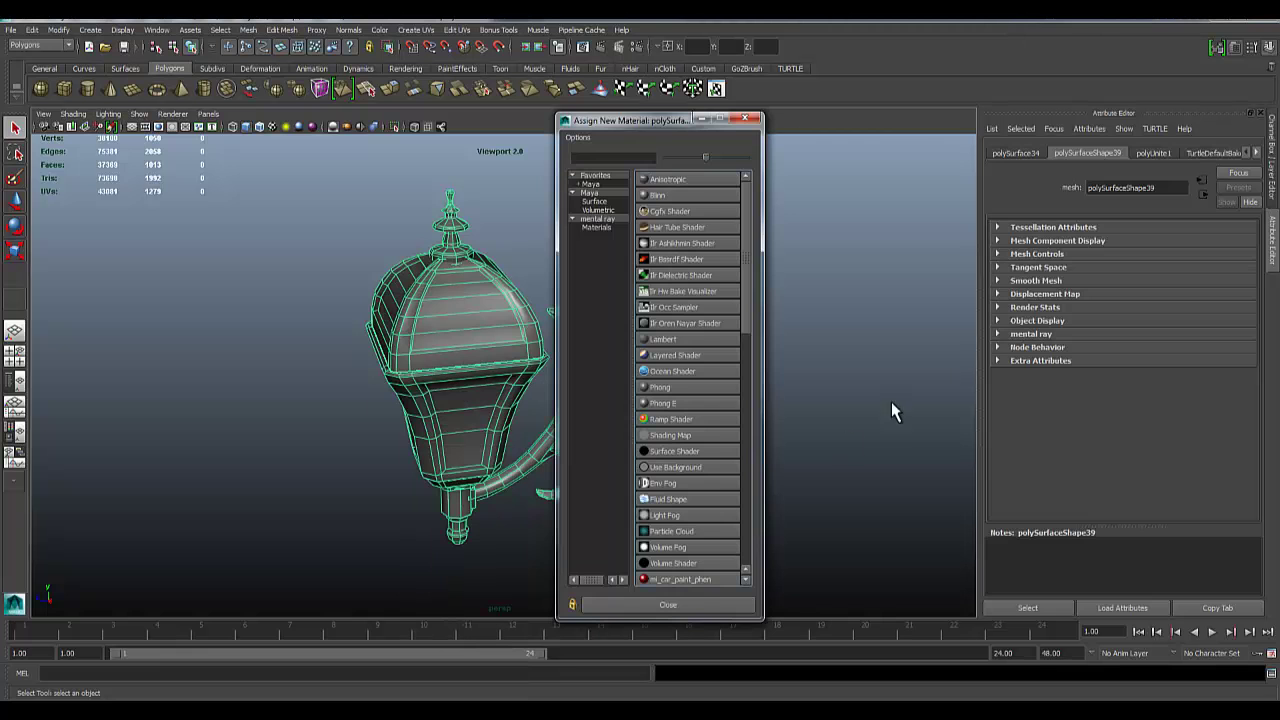
click(668, 210)
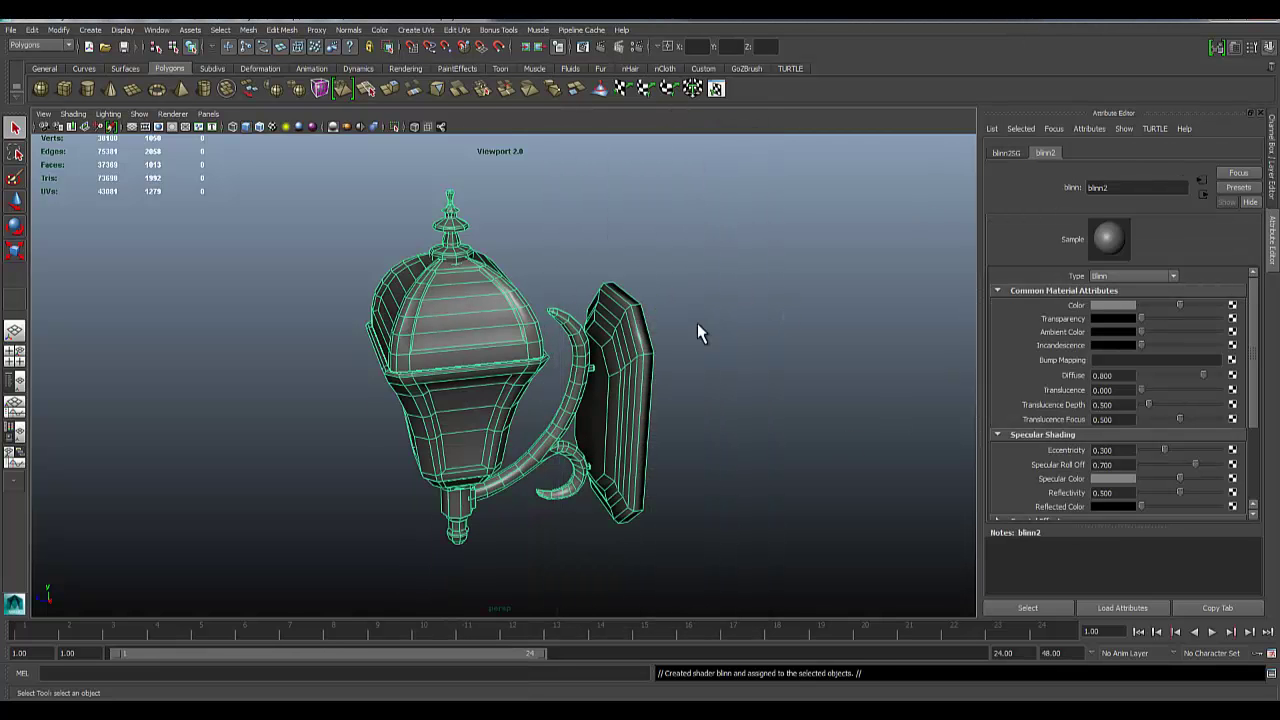
alt+drag(387, 468, 440, 452)
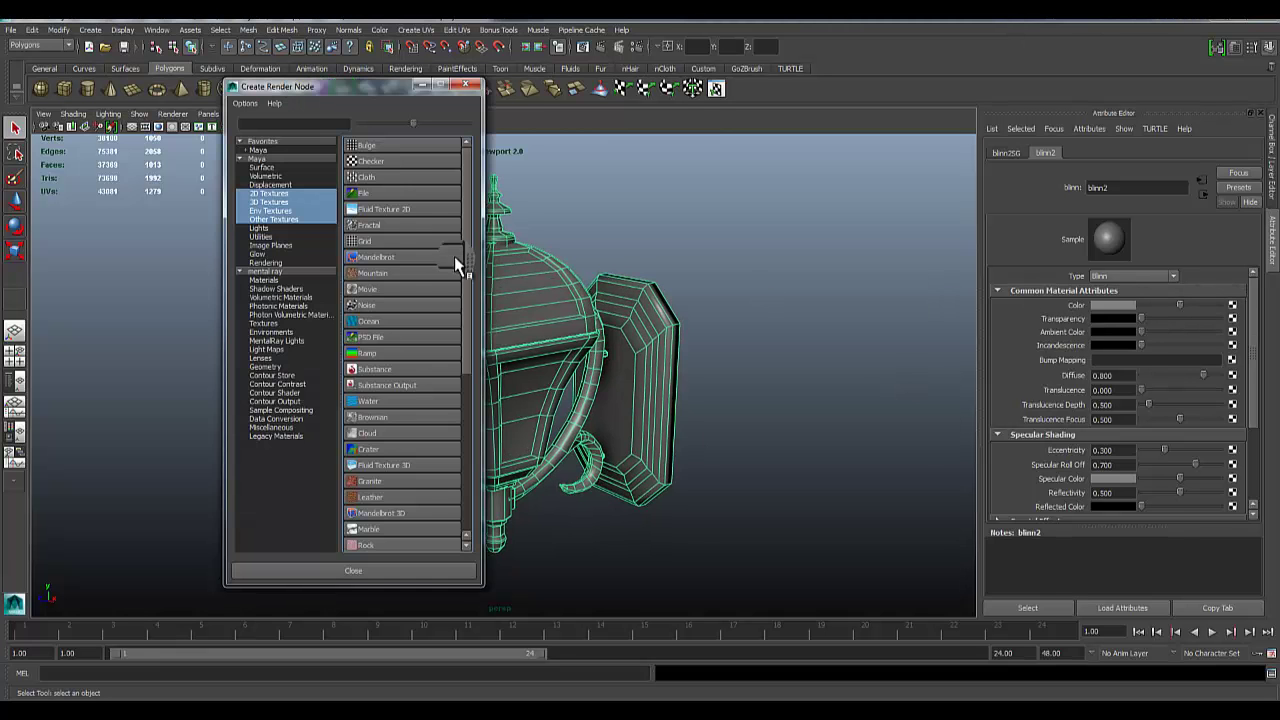
Step: Load sconceDiff.jpg into blinn2's Color, show textures with 6, and add a bump map
click(365, 193)
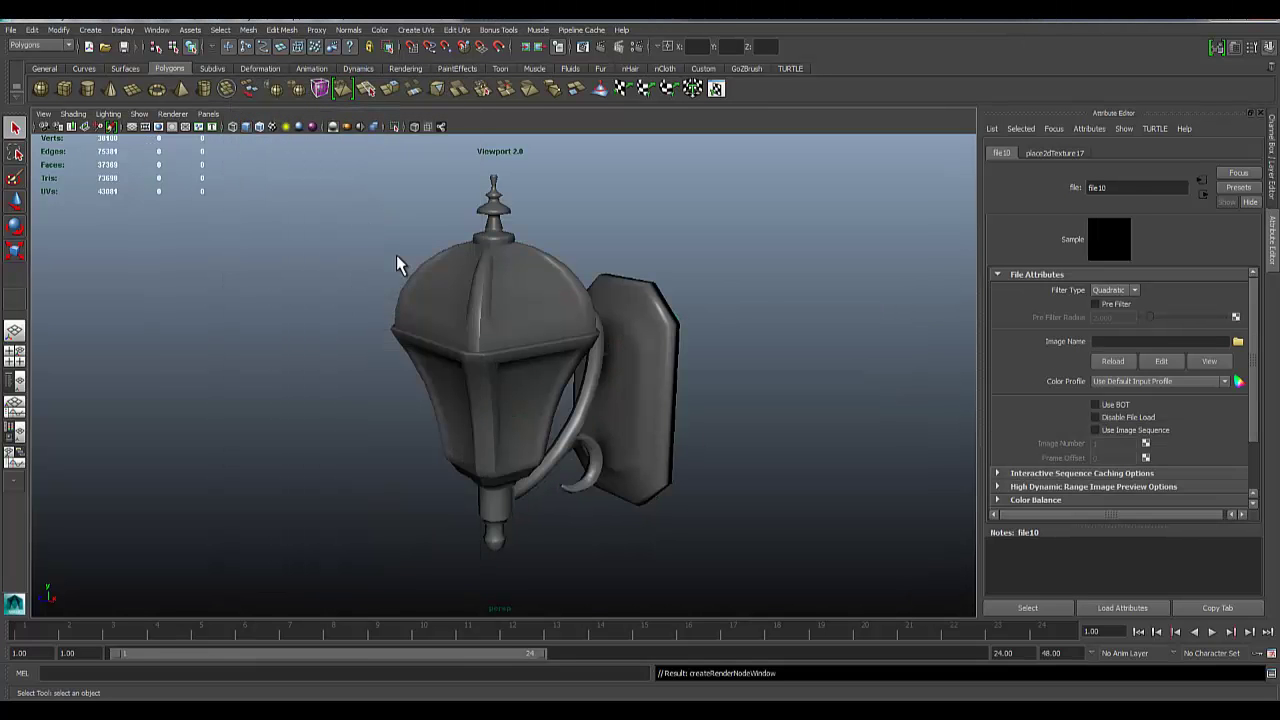
click(1237, 342)
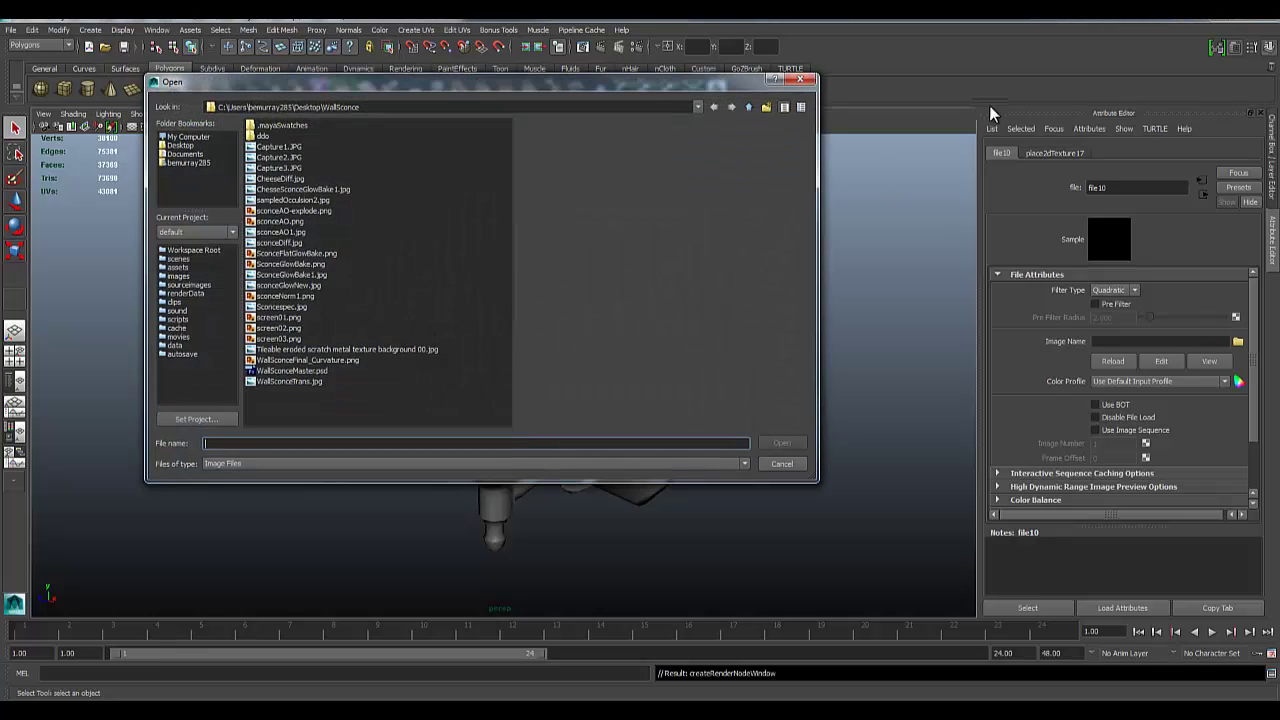
click(279, 242)
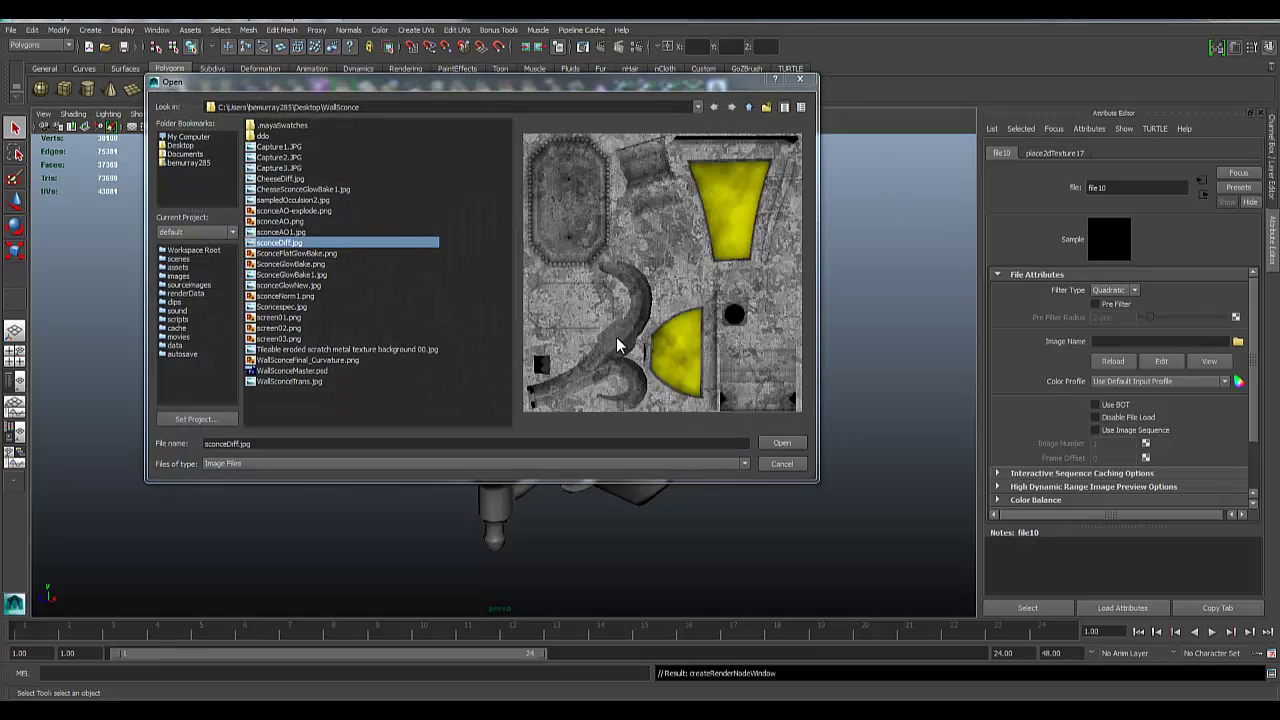
click(780, 443)
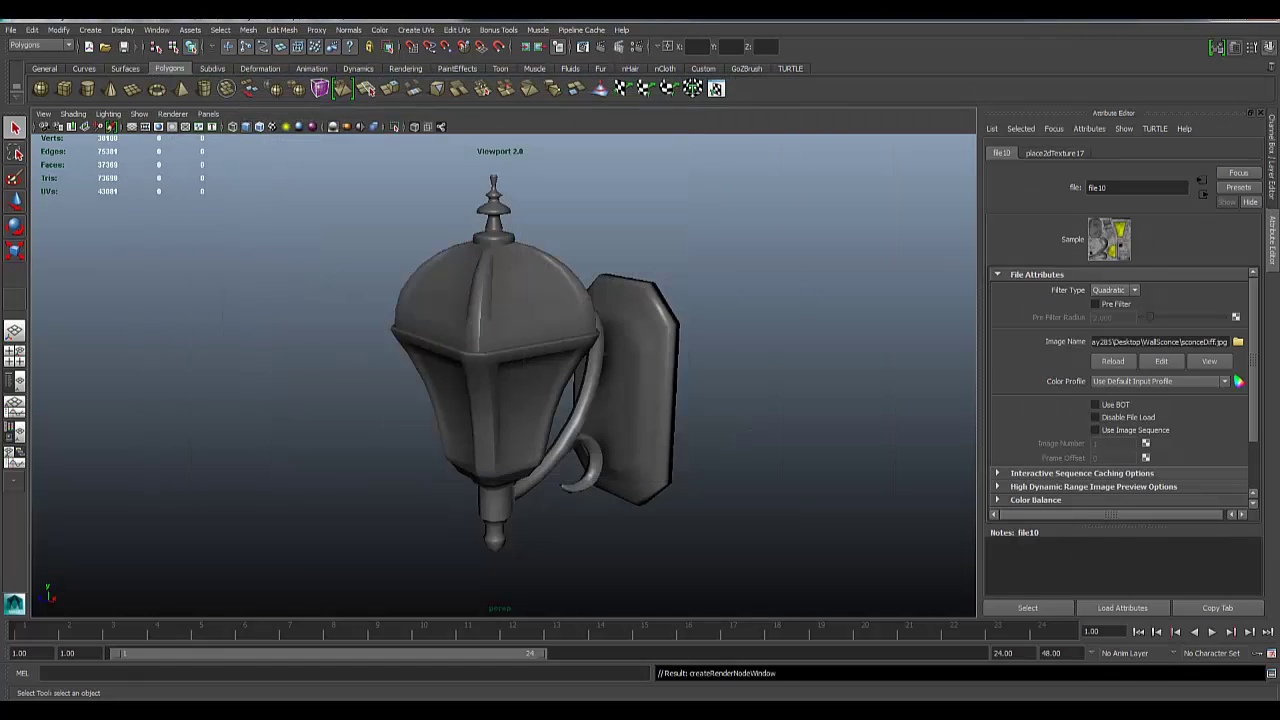
key(6)
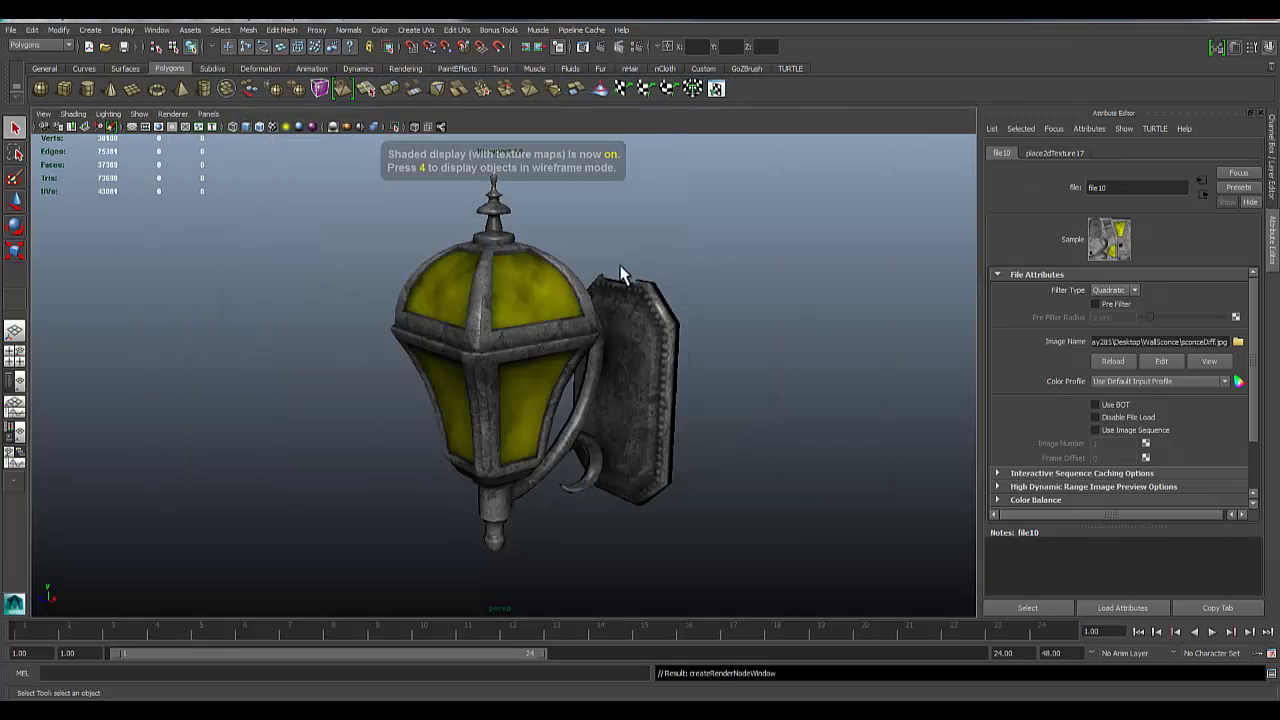
mouse_move(457, 331)
alt+mouse_down()
mouse_move(490, 325)
mouse_move(417, 340)
mouse_move(557, 357)
alt+mouse_up()
click(1203, 194)
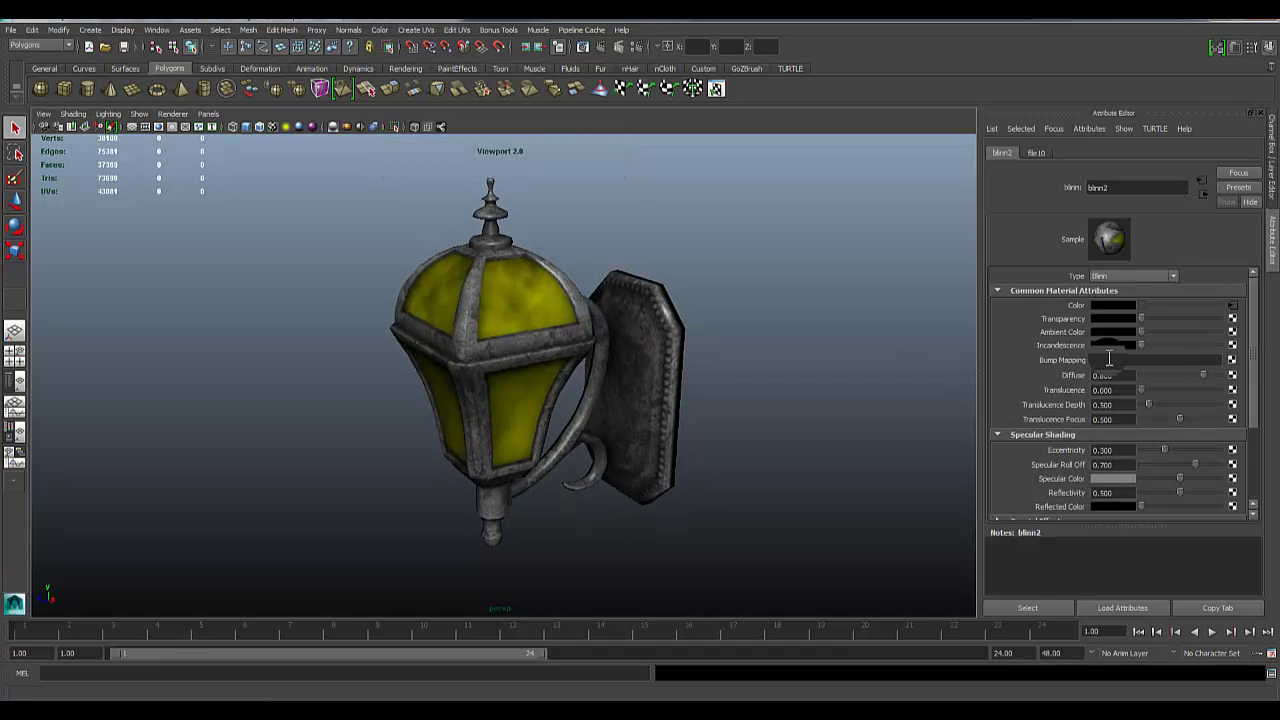
click(1232, 360)
Step: Give bump2d4 a file texture with sconceNorm1.png, used as Tangent Space Normals
click(360, 192)
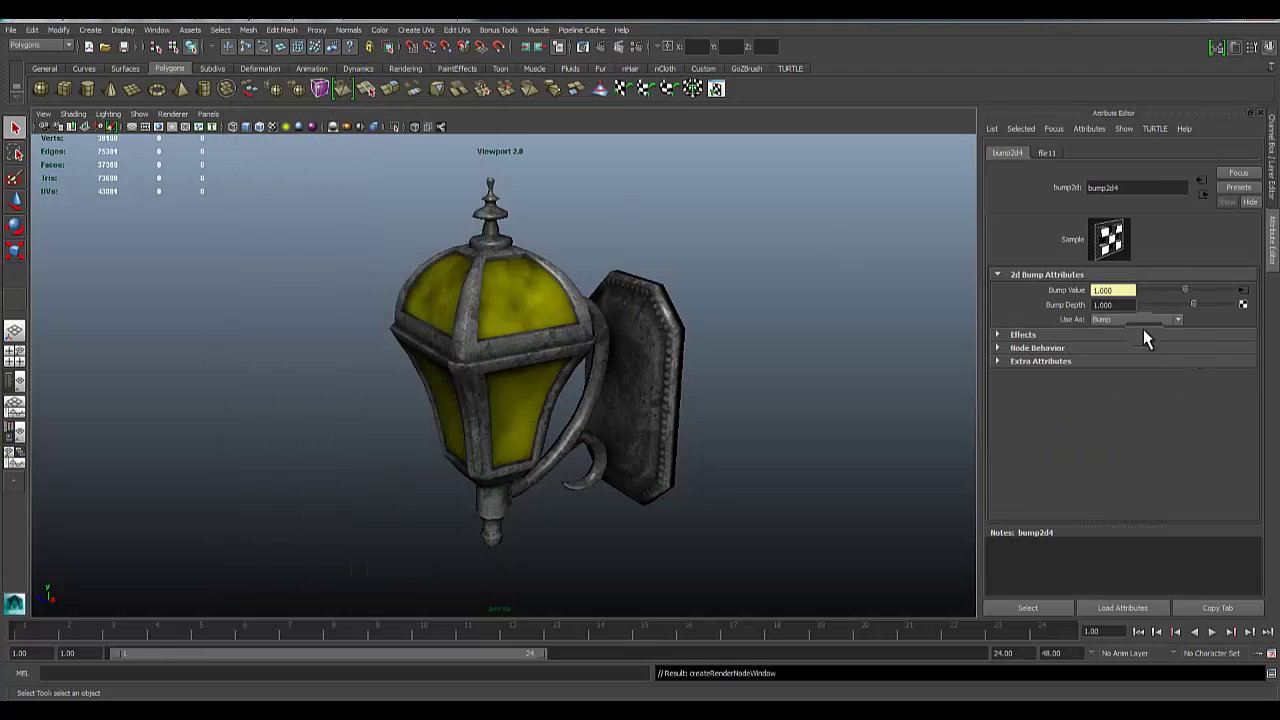
click(1133, 320)
click(1128, 337)
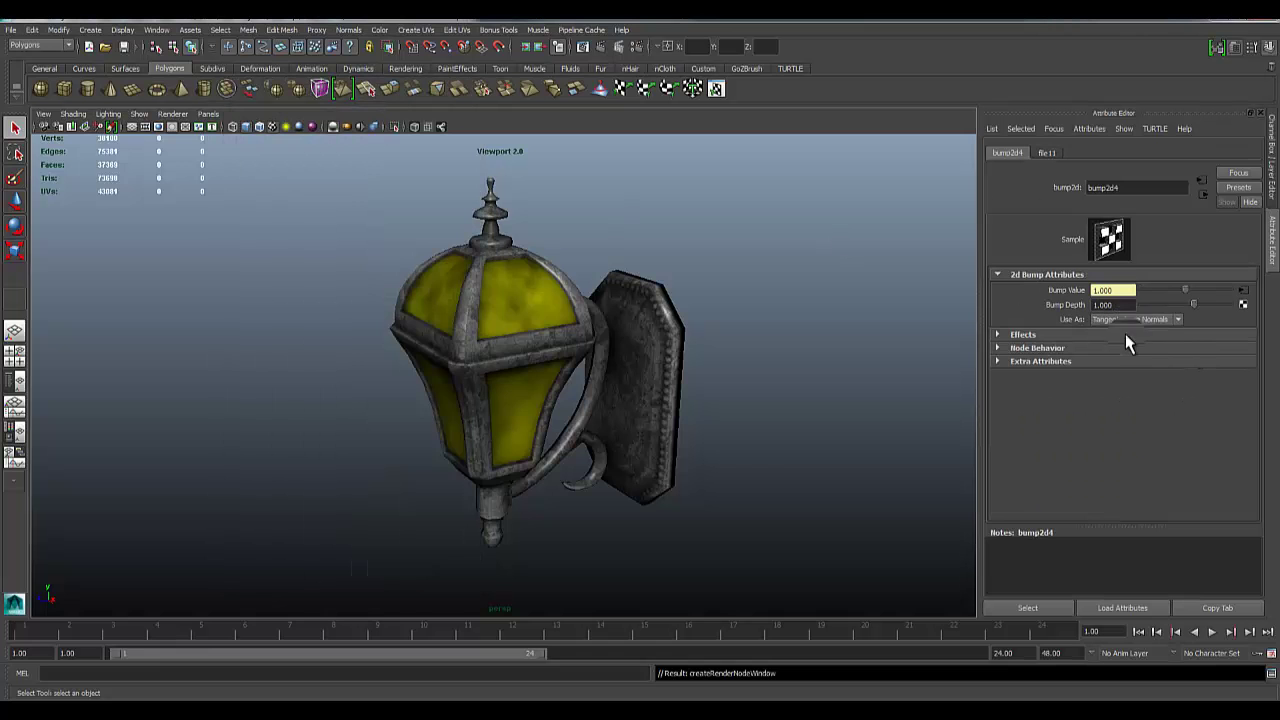
click(1243, 290)
click(1237, 341)
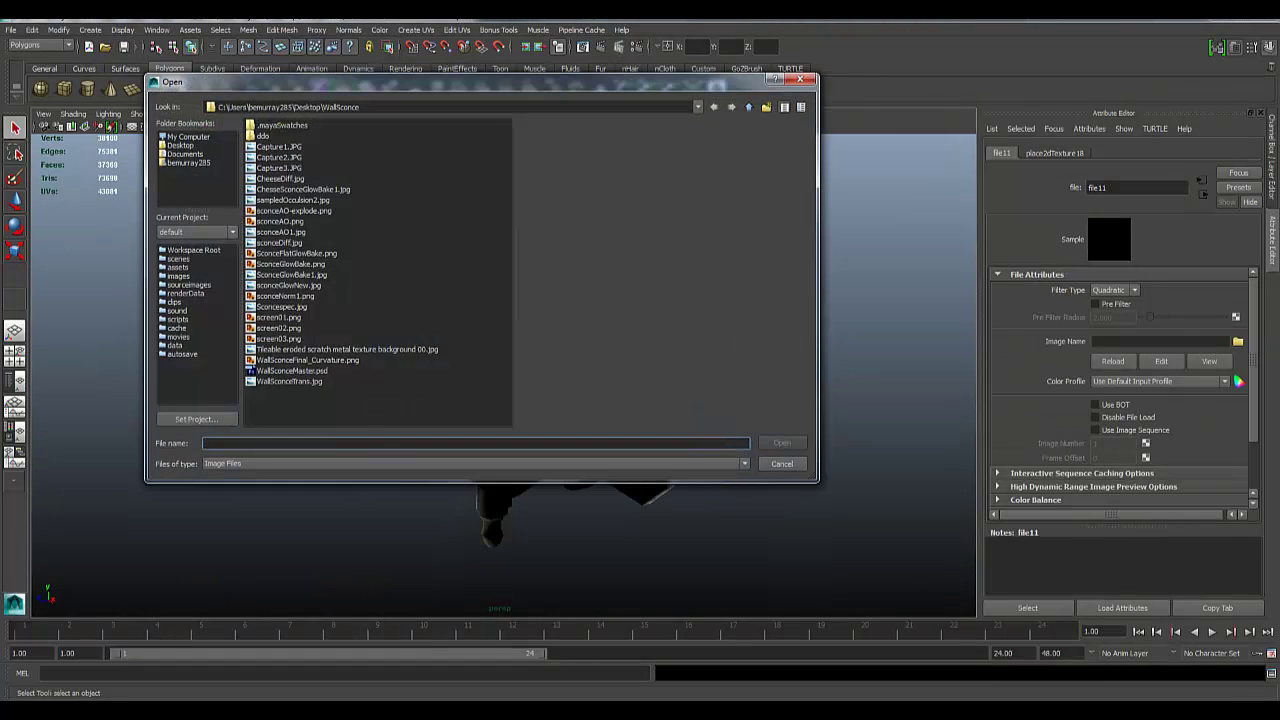
click(790, 441)
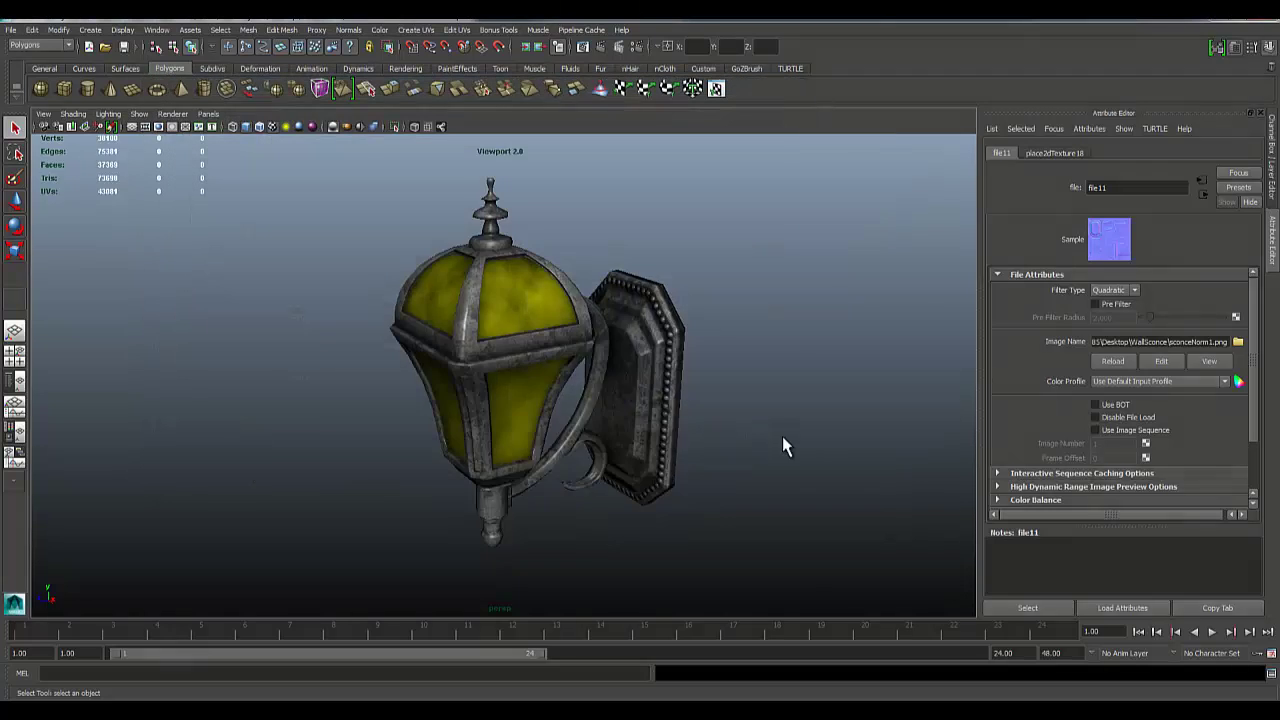
alt+drag(691, 449, 549, 457)
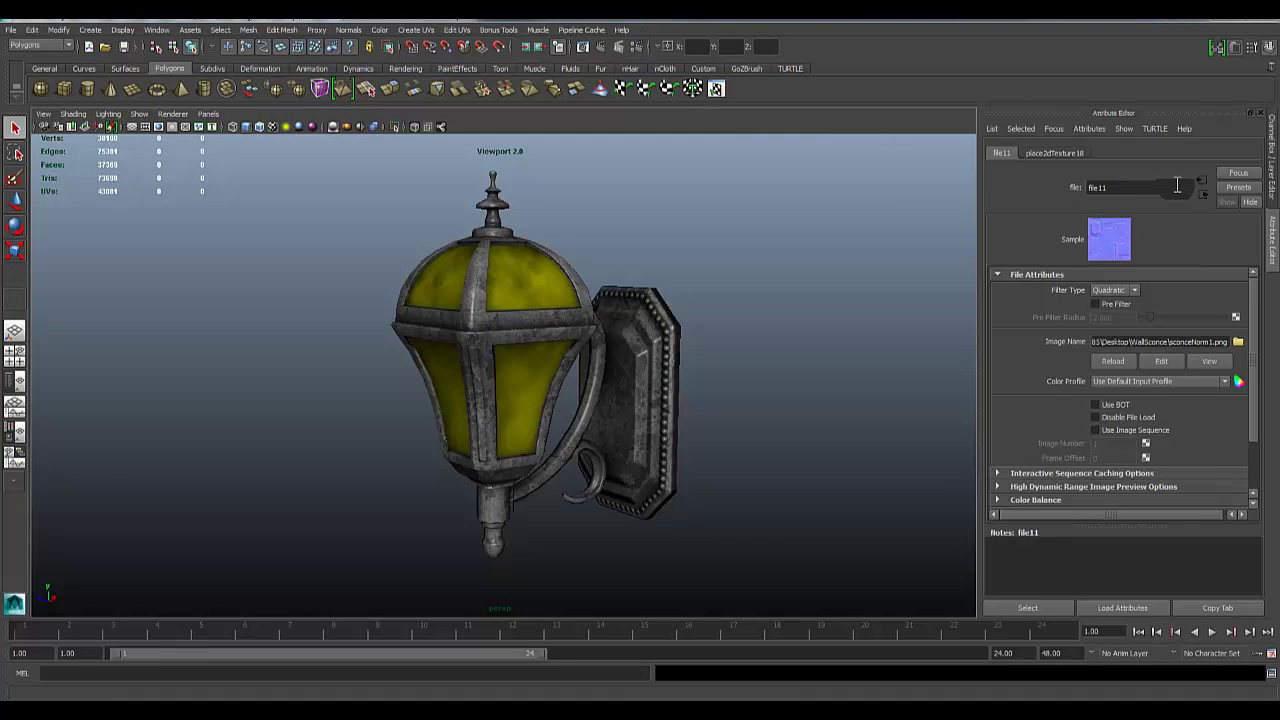
click(1200, 185)
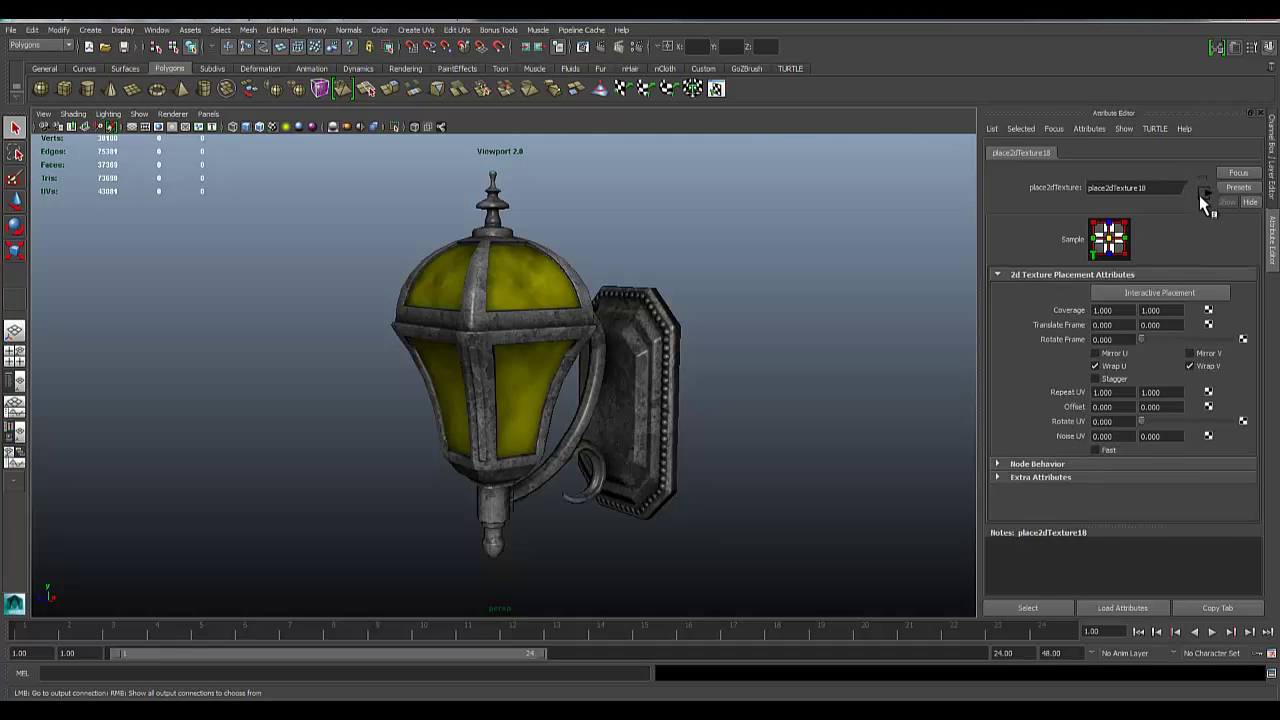
click(1199, 195)
click(1199, 195)
click(1201, 195)
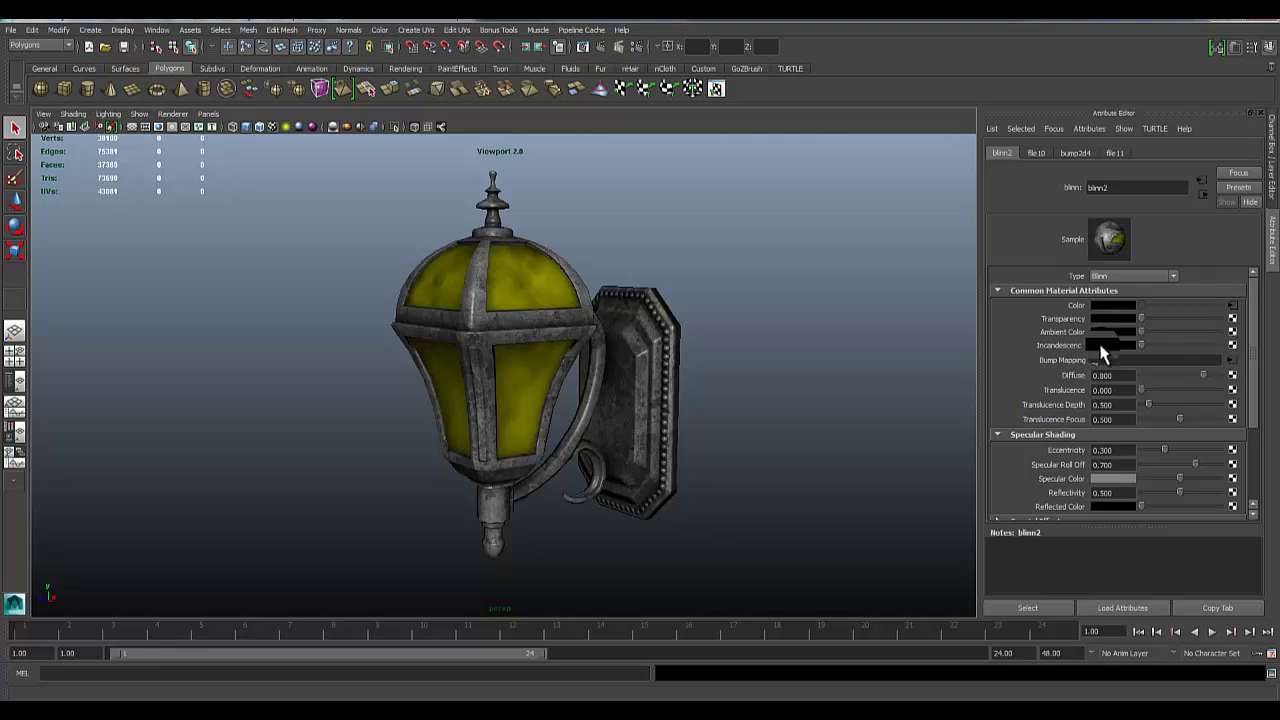
Step: Connect a new file texture loading sconceGlowNew.jpg to blinn2's Incandescence
click(1232, 345)
click(377, 192)
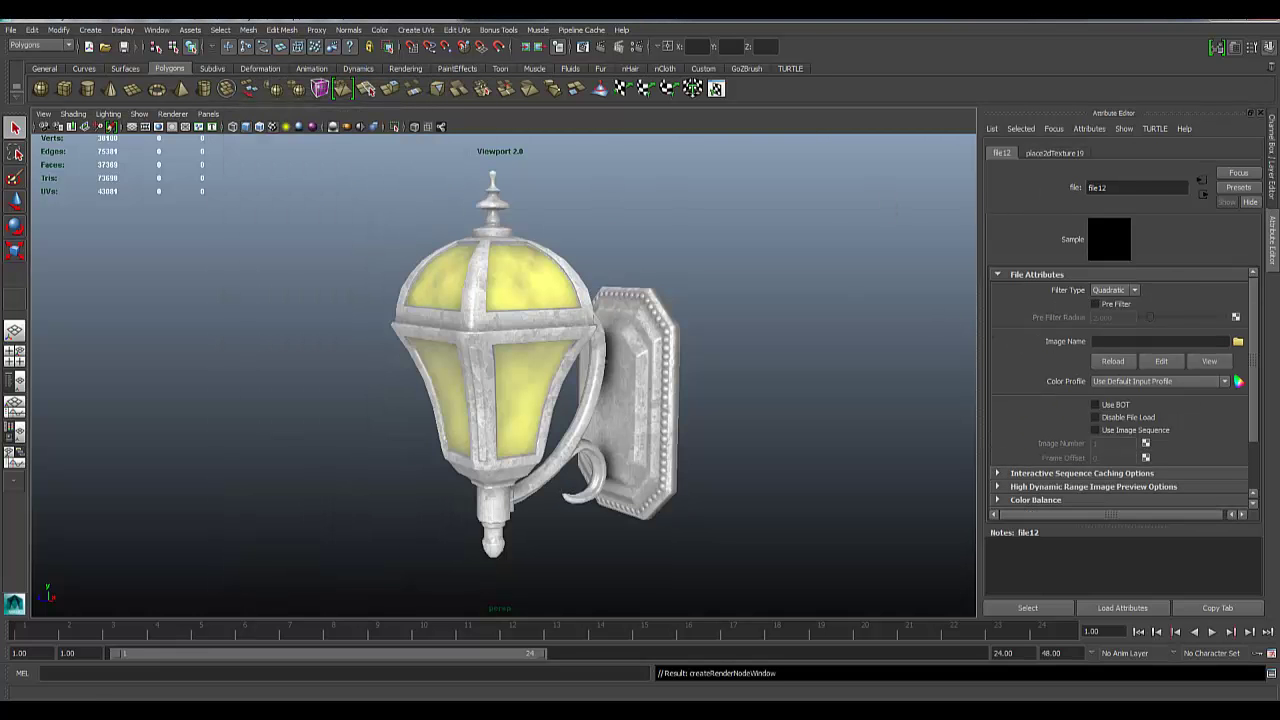
click(1238, 341)
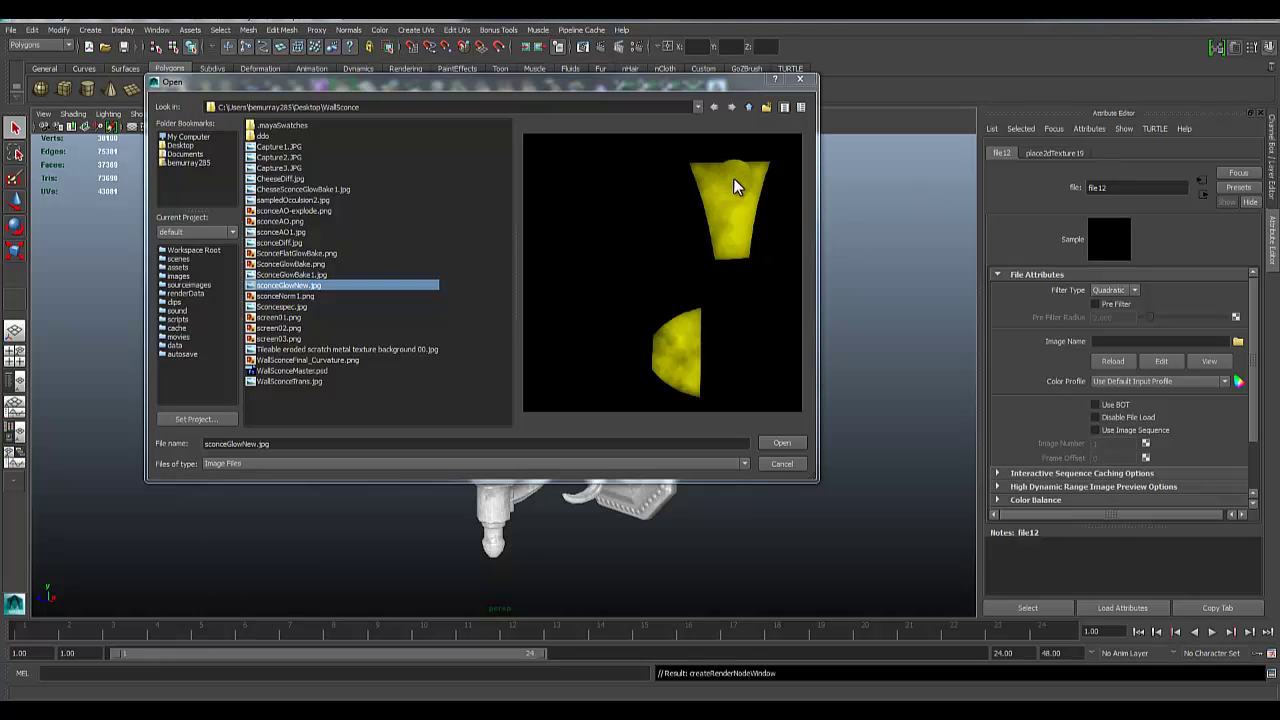
click(782, 444)
alt+drag(386, 400, 483, 378)
Step: Connect a new file texture loading Sconcespec.jpg to blinn2's Specular Color
click(483, 378)
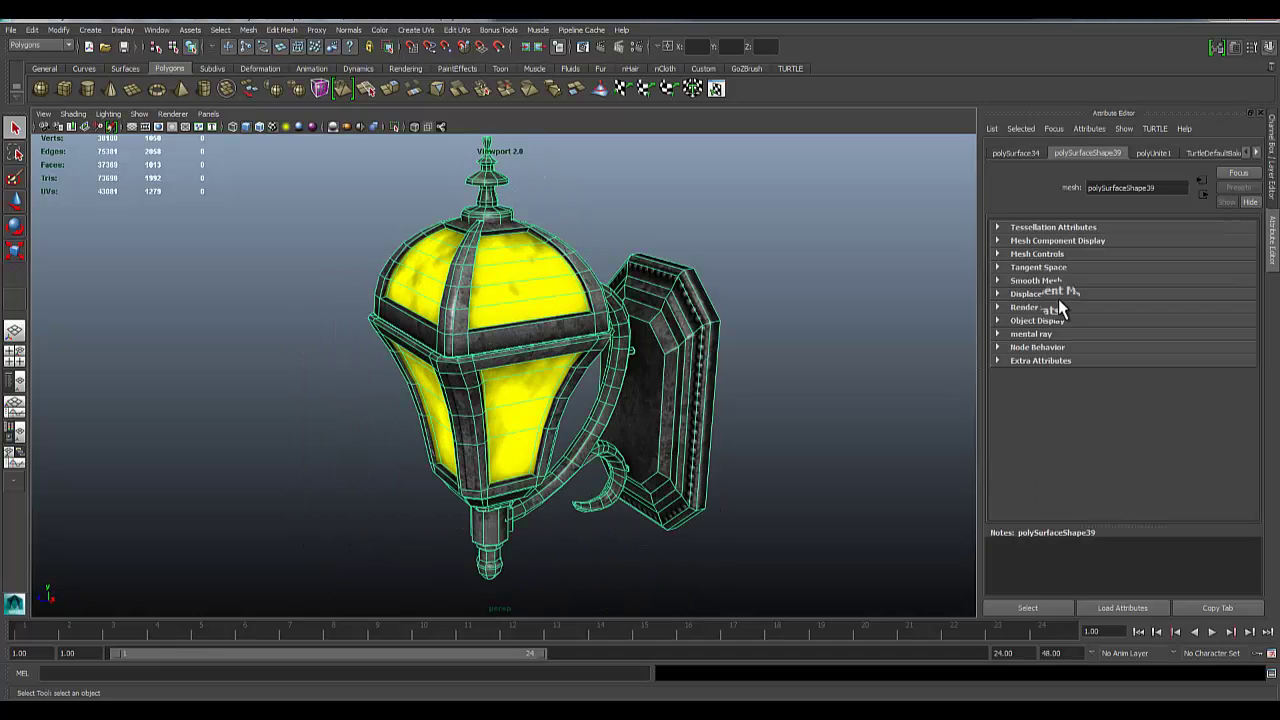
click(1256, 152)
click(1256, 152)
click(1222, 152)
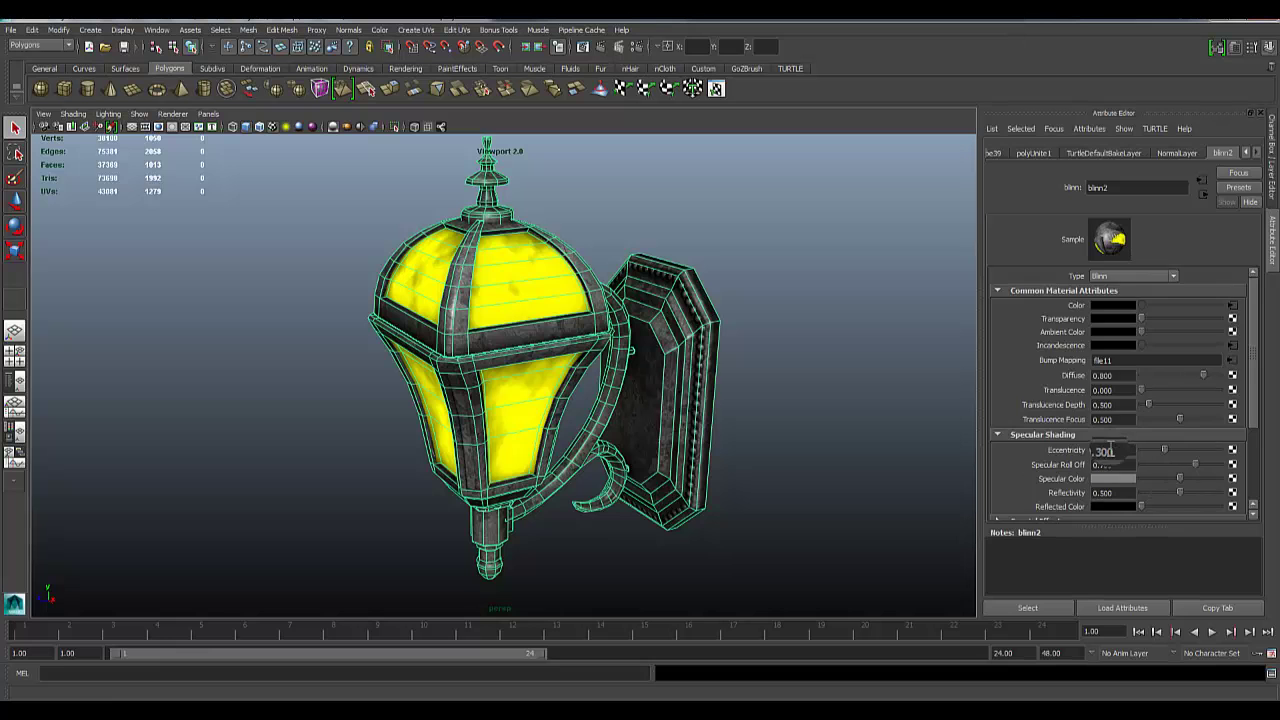
scroll(1112, 451, down, 2)
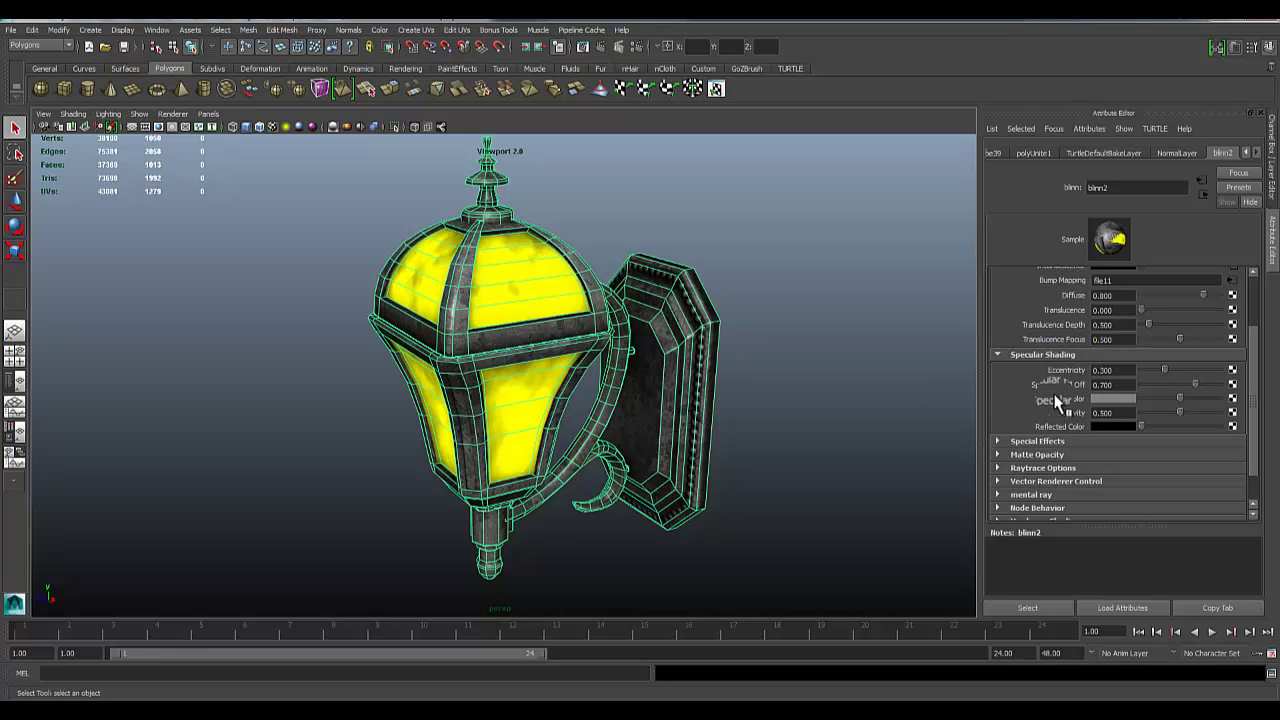
click(1232, 398)
click(389, 200)
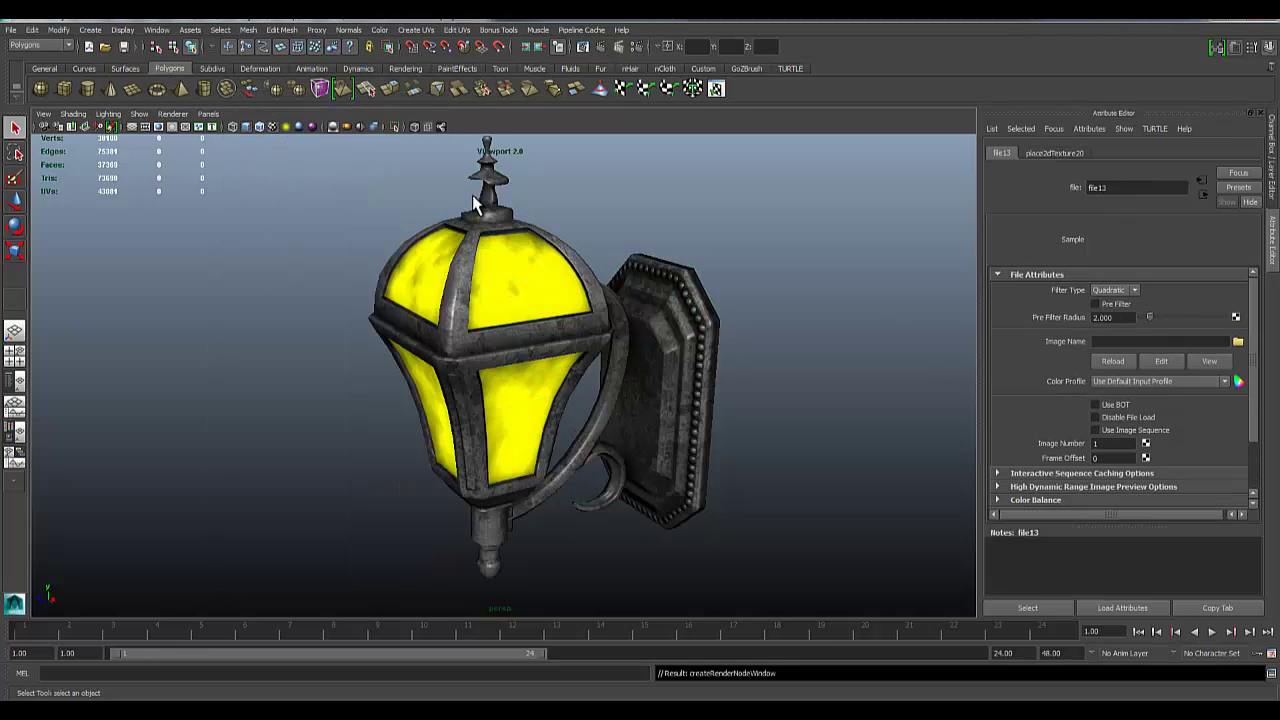
click(1238, 341)
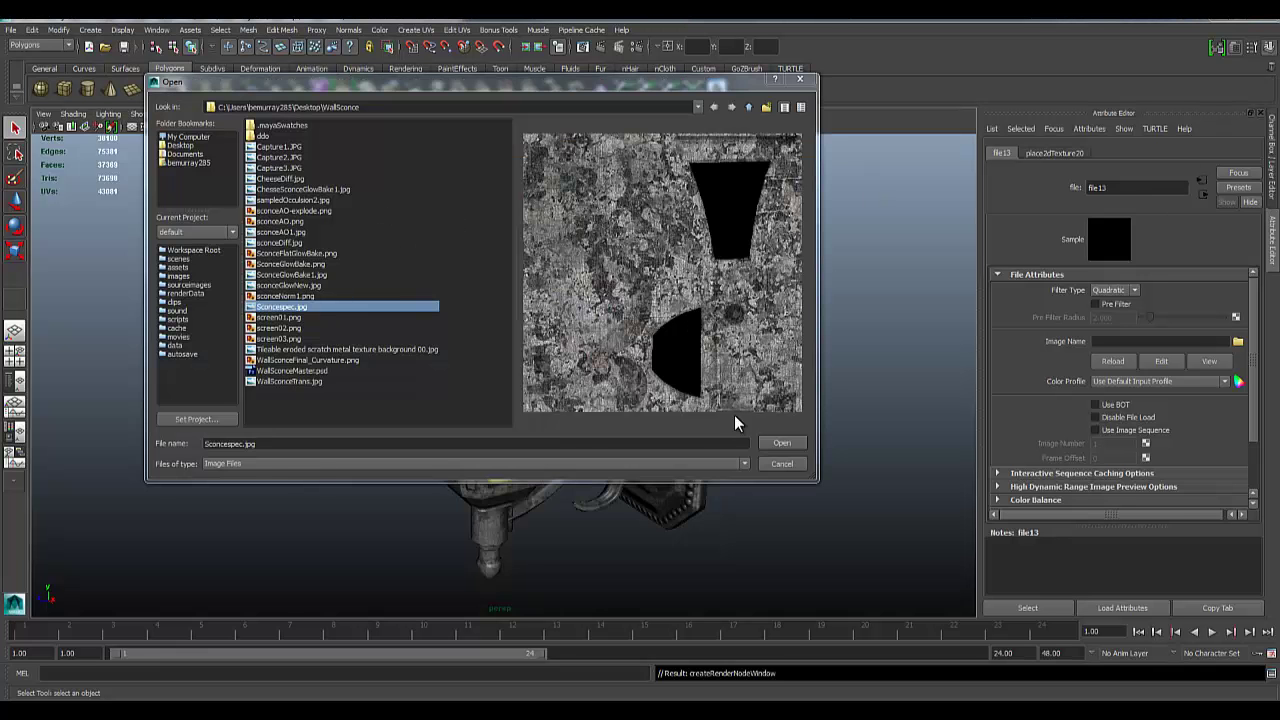
click(780, 444)
alt+drag(340, 350, 455, 300)
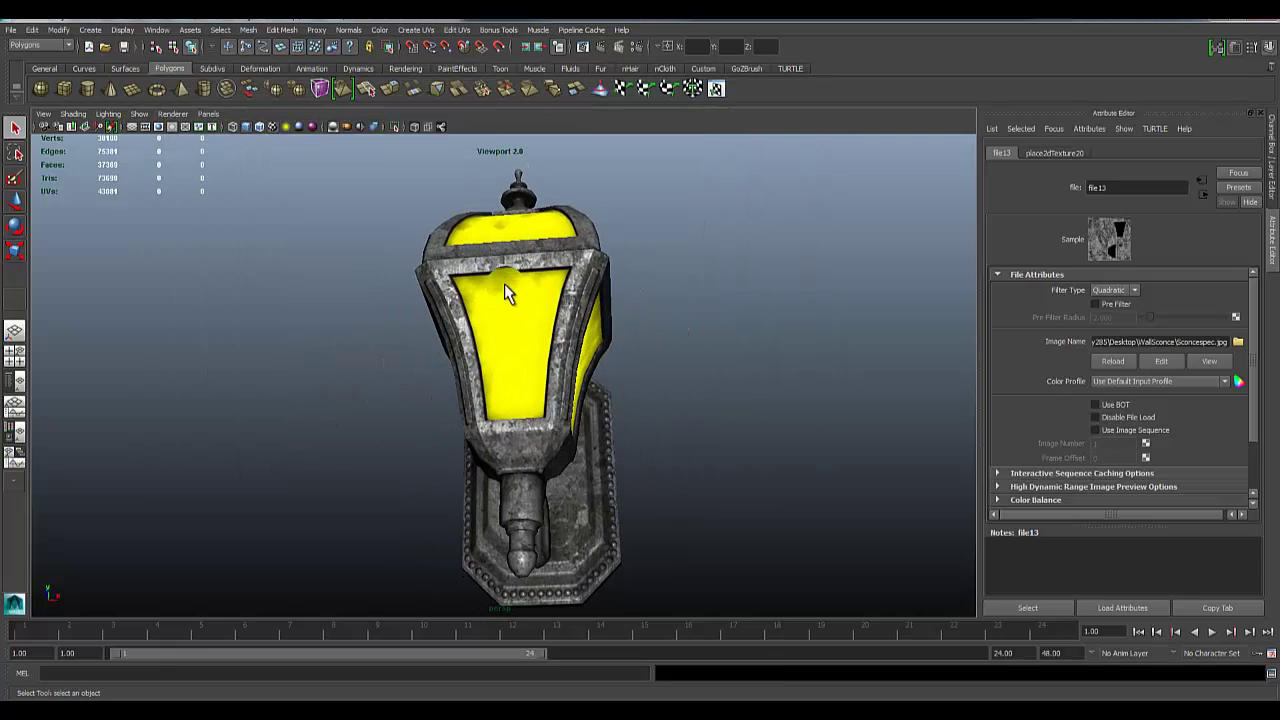
alt+drag(560, 332, 533, 332)
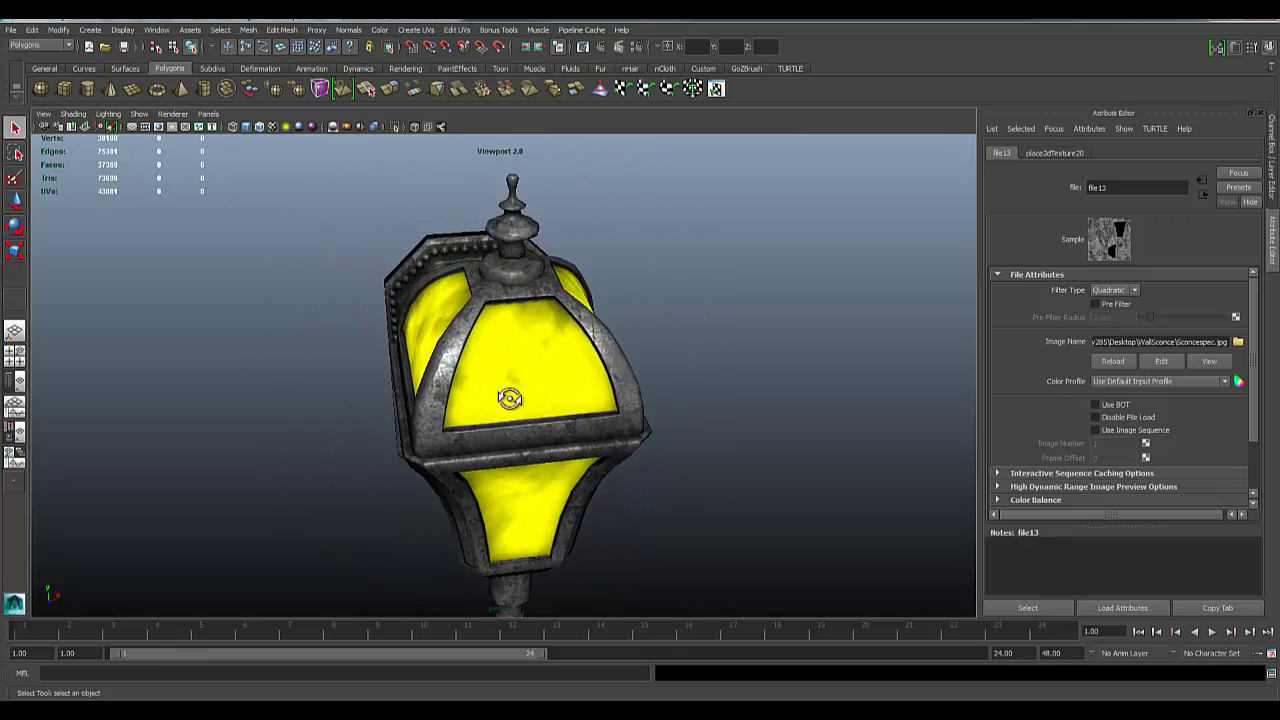
mouse_move(480, 398)
alt+mouse_down()
mouse_move(346, 380)
mouse_move(331, 351)
mouse_move(450, 405)
mouse_move(543, 400)
mouse_move(443, 349)
mouse_move(492, 395)
alt+mouse_up()
scroll(462, 430, down, 3)
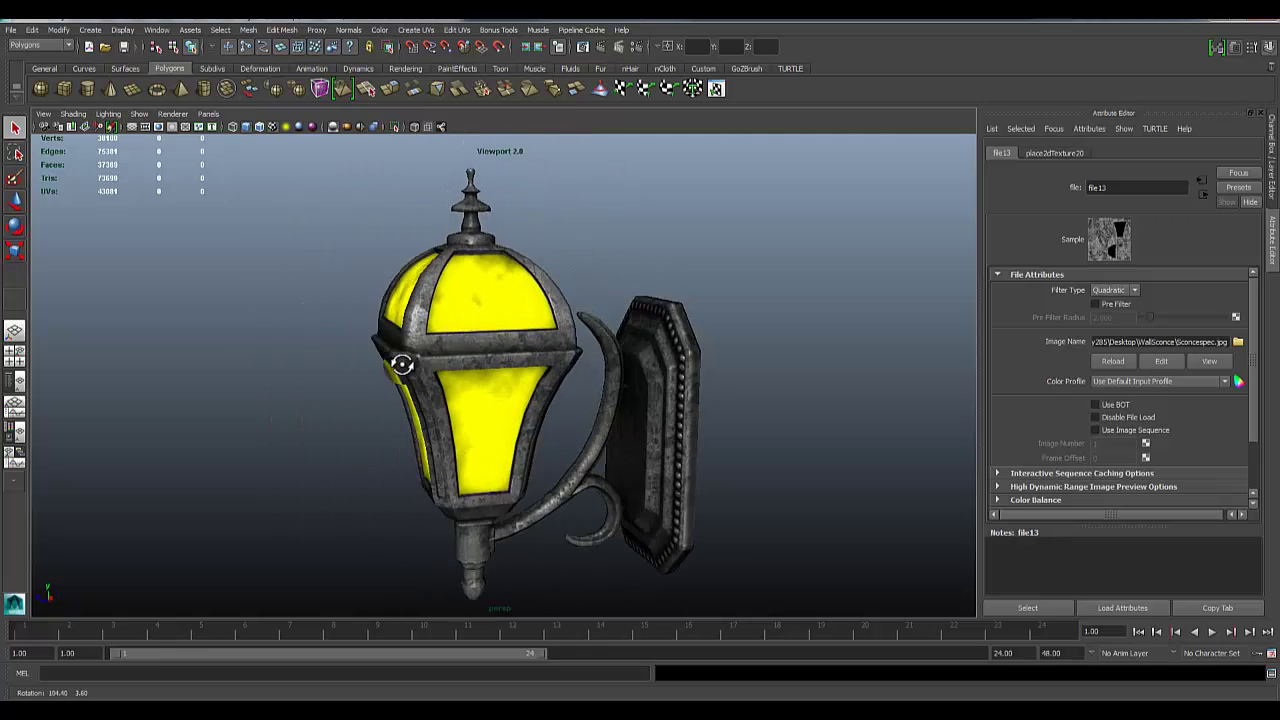
alt+drag(401, 364, 372, 366)
alt+drag(561, 502, 513, 421)
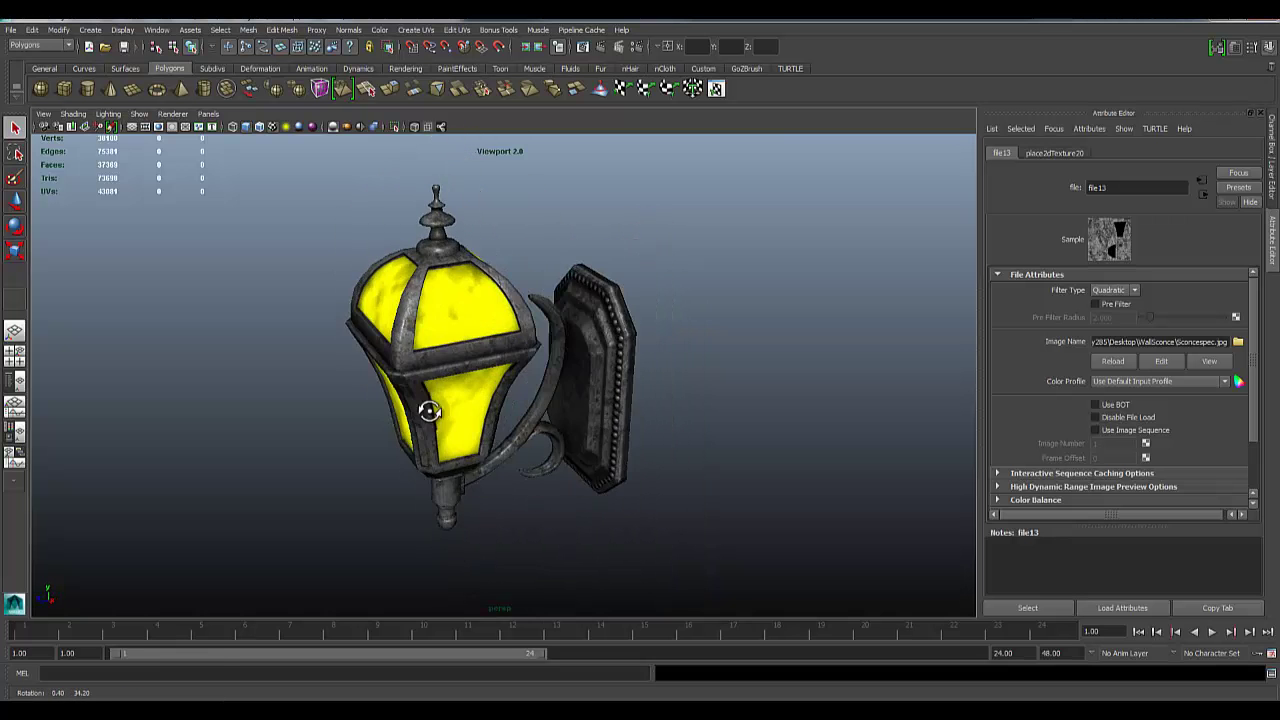
alt+drag(435, 423, 450, 400)
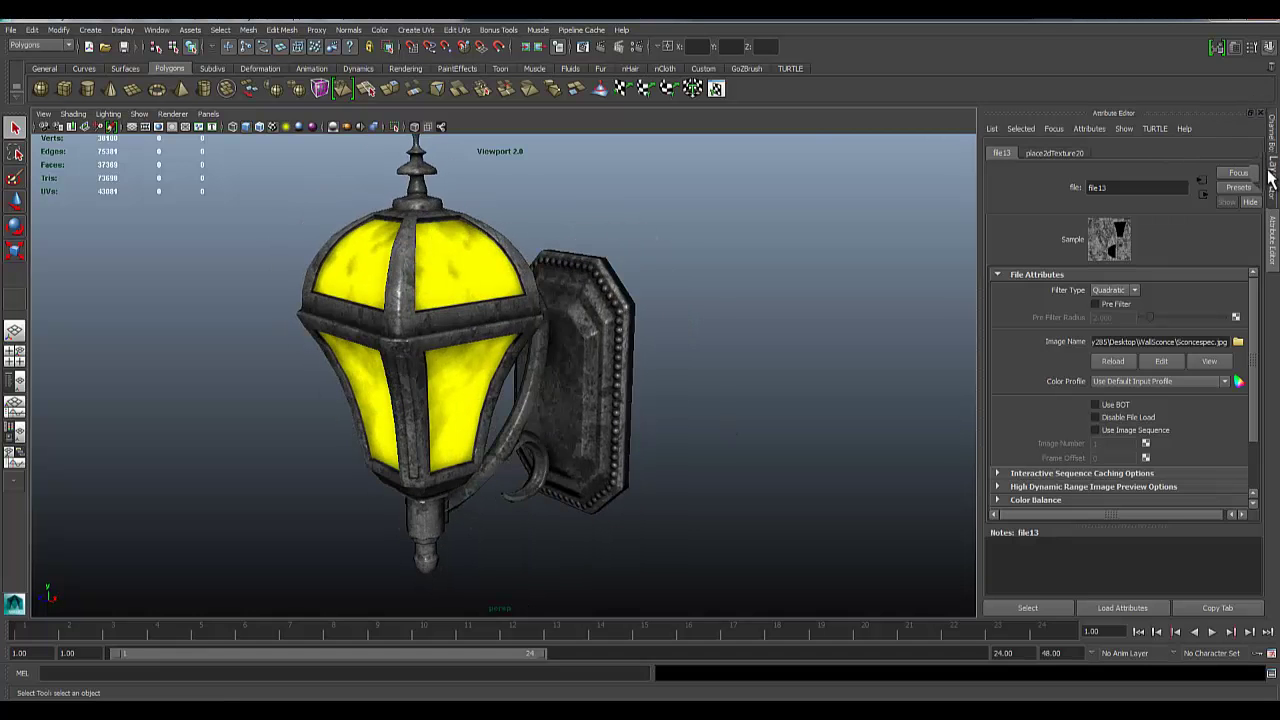
click(1270, 178)
click(1271, 232)
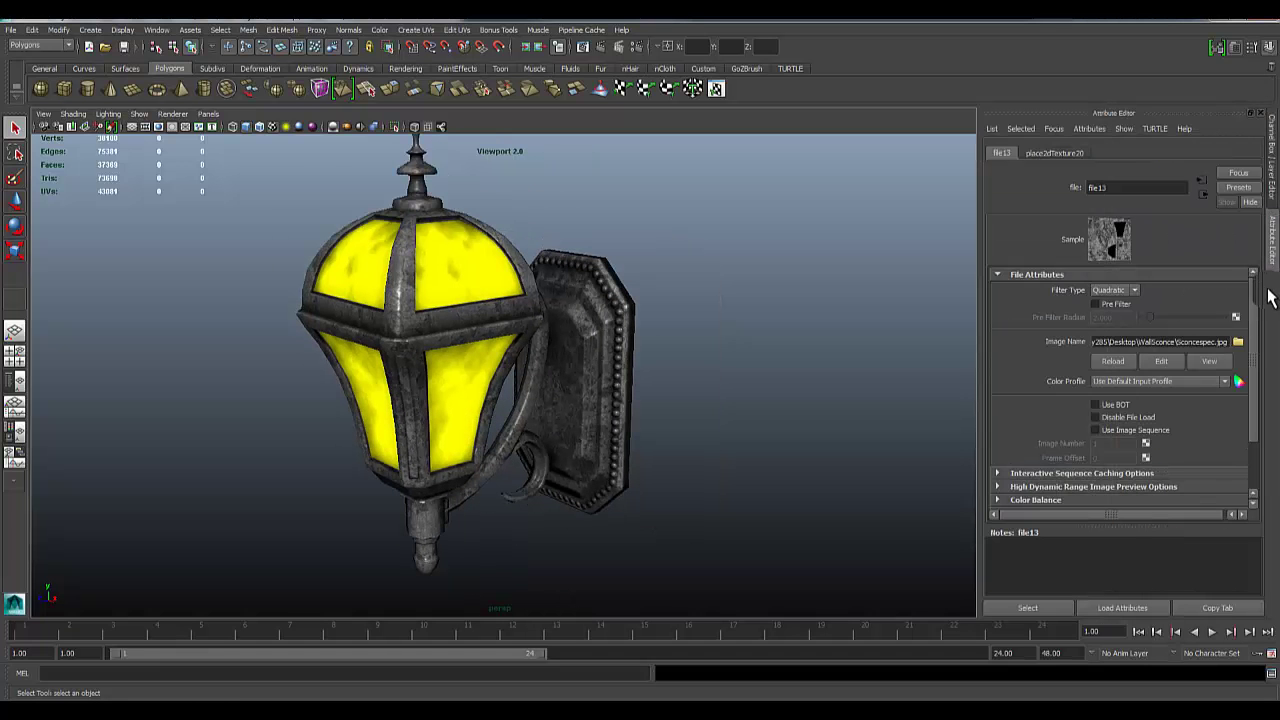
Step: In blinn2, drag Eccentricity to 0.333 and Specular Roll Off to 0.769, and enter Reflectivity 0.25
click(1201, 181)
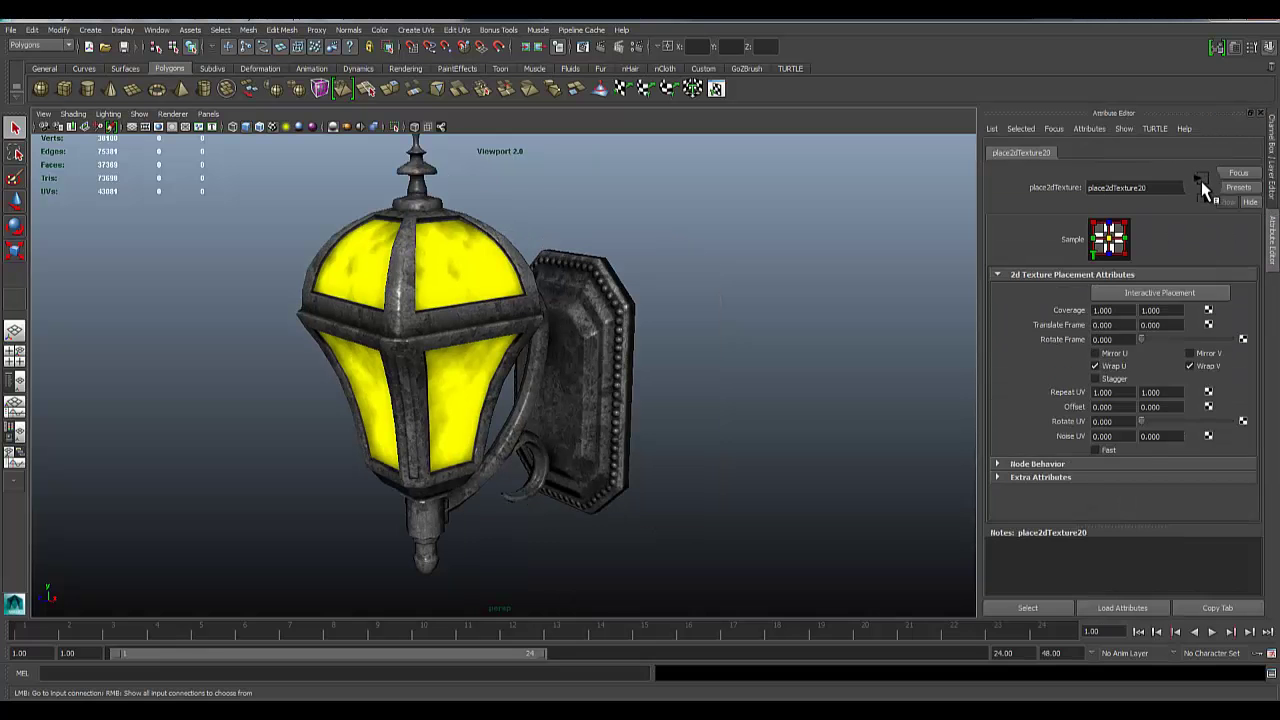
click(1201, 191)
click(1201, 193)
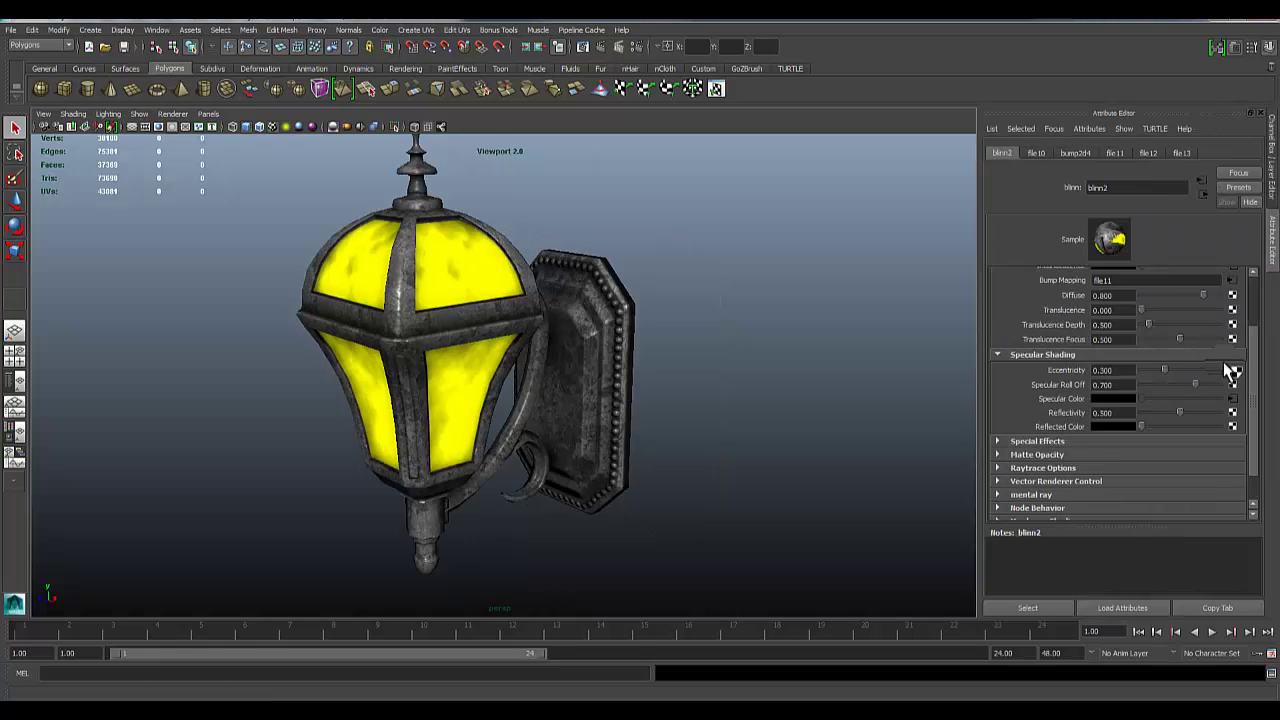
drag(1166, 366, 1201, 392)
click(1119, 416)
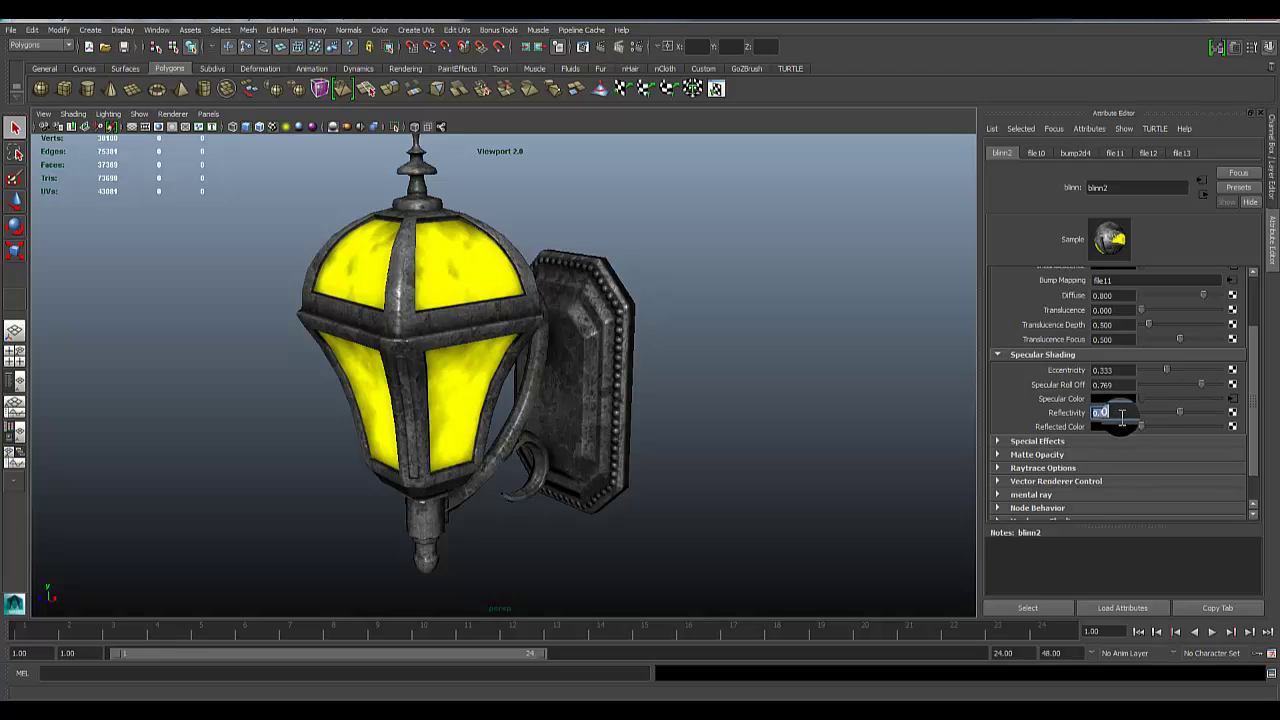
text(.25)
key(Return)
click(1128, 412)
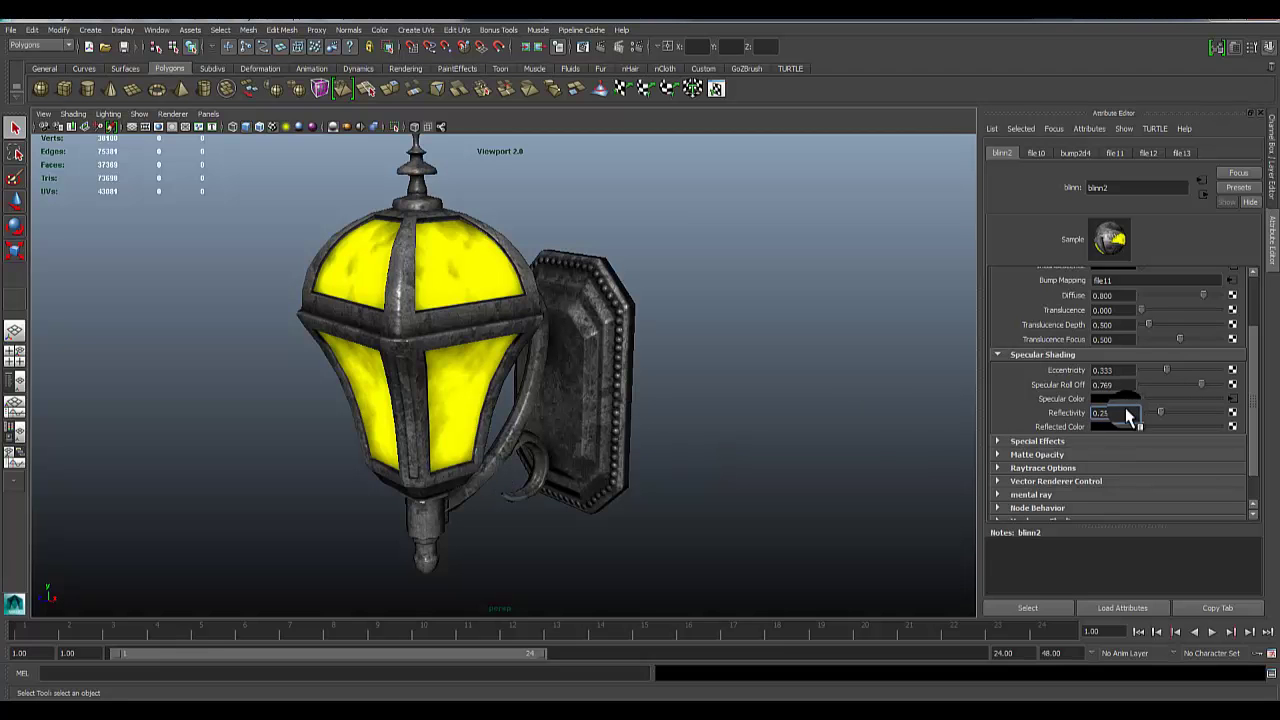
alt+drag(436, 382, 465, 372)
Step: Light the sconce with scene lights only and orbit around it to check the glass glow
key(7)
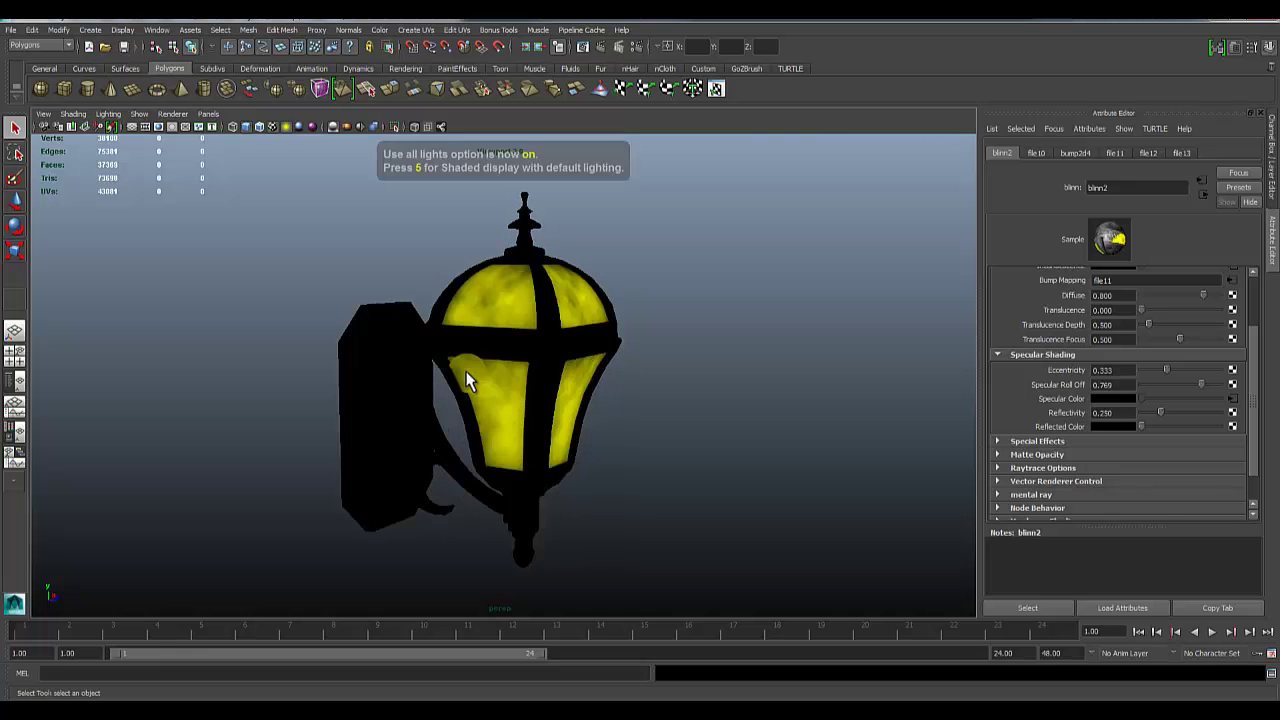
alt+drag(475, 420, 311, 426)
alt+drag(543, 473, 451, 336)
alt+drag(473, 440, 745, 460)
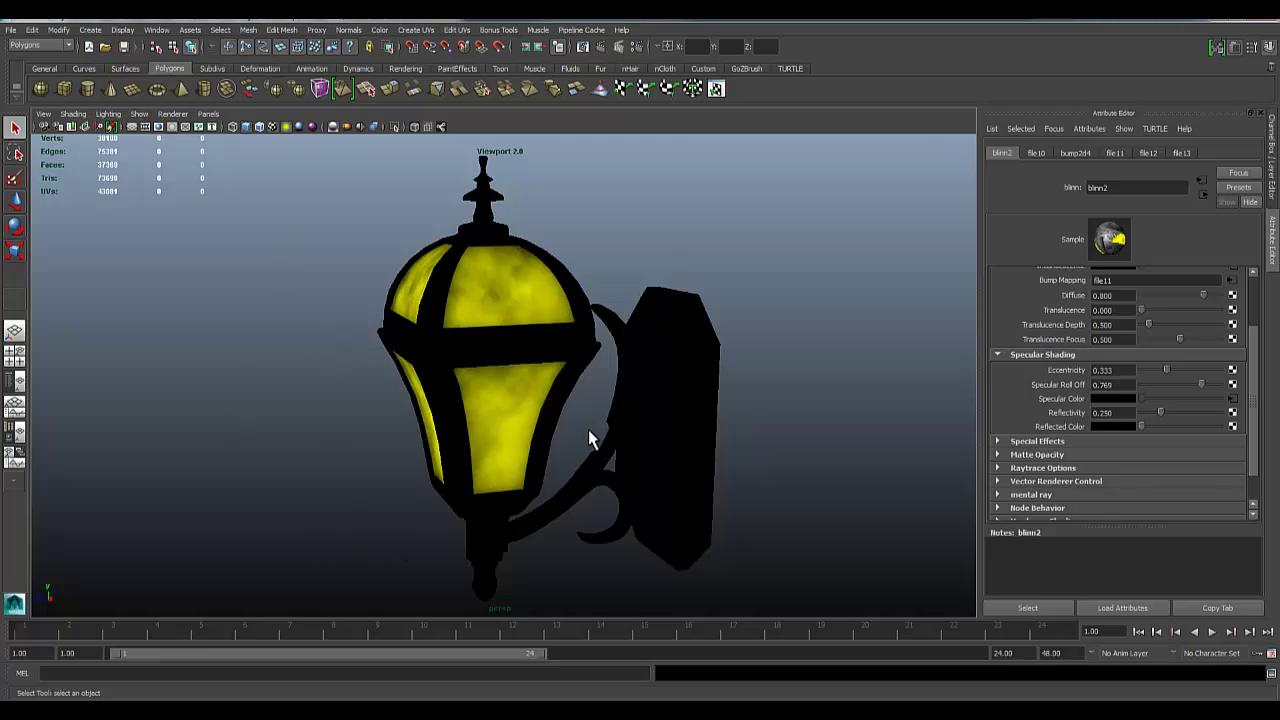
alt+drag(588, 440, 505, 455)
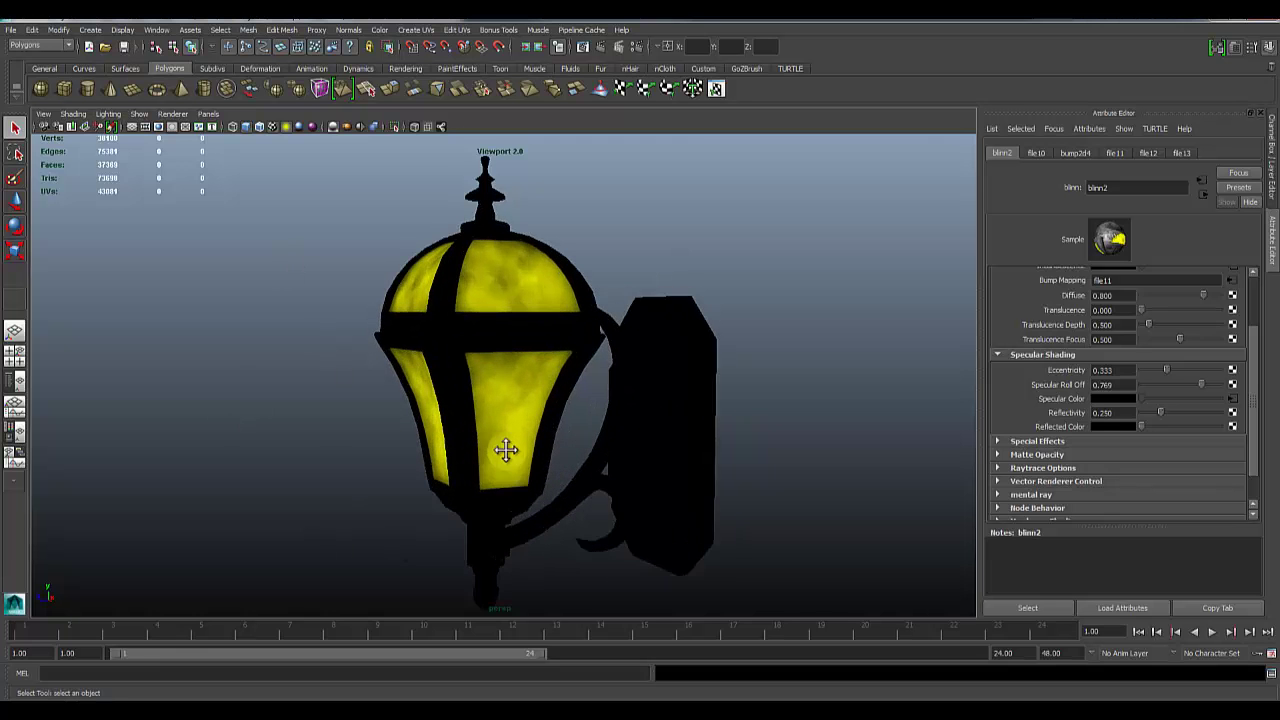
alt+middle_drag(508, 435, 498, 437)
scroll(498, 437, down, 2)
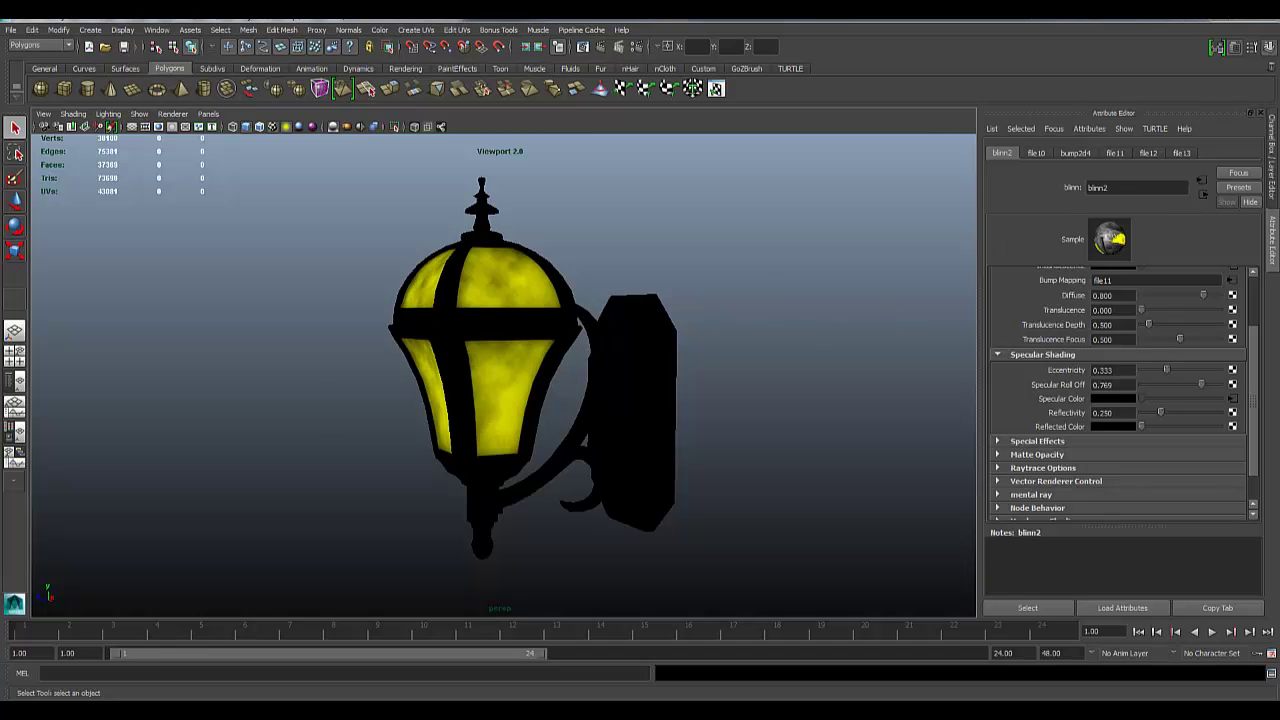
Step: In Turtle render settings, expand Final Gather under Global Illumination
click(630, 46)
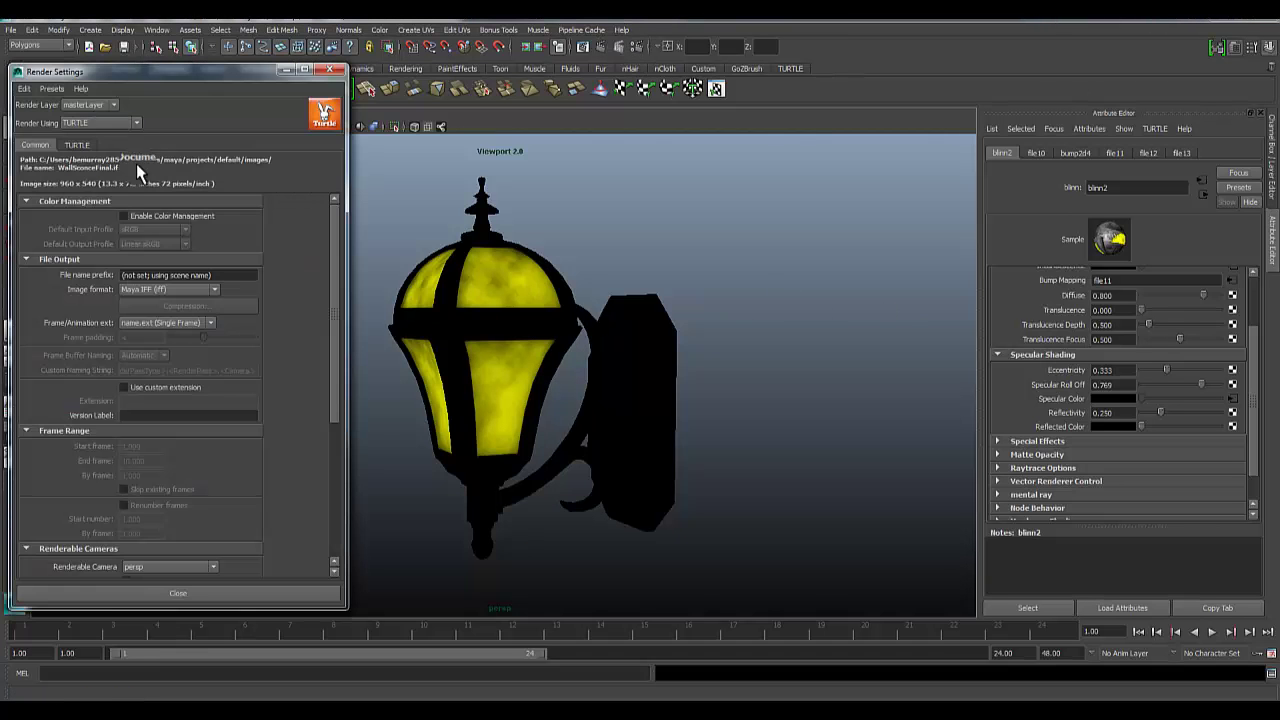
click(78, 146)
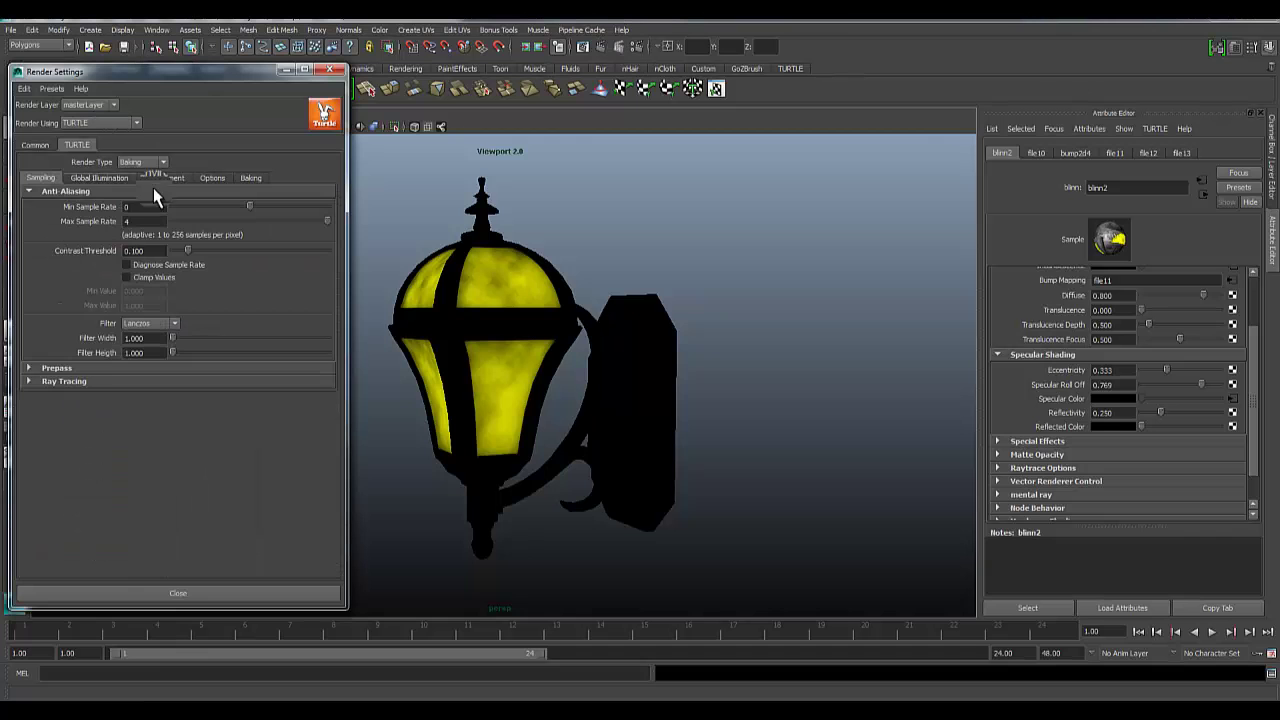
click(98, 179)
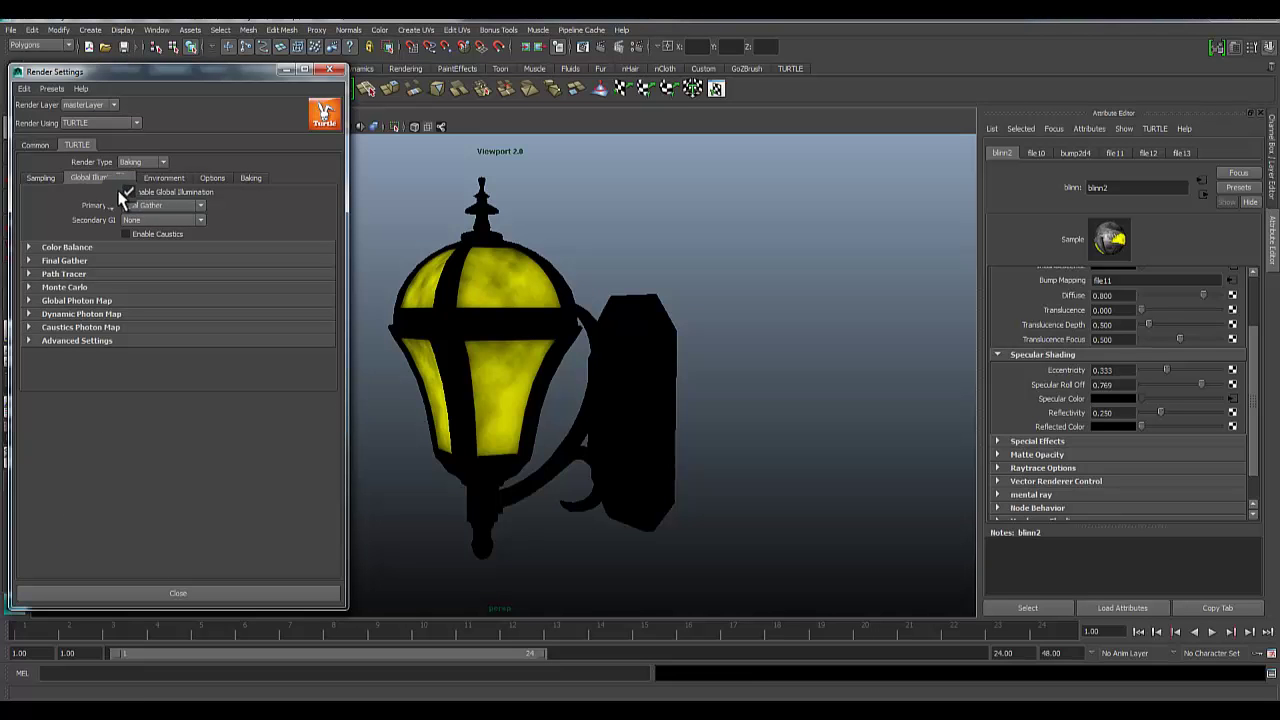
click(28, 260)
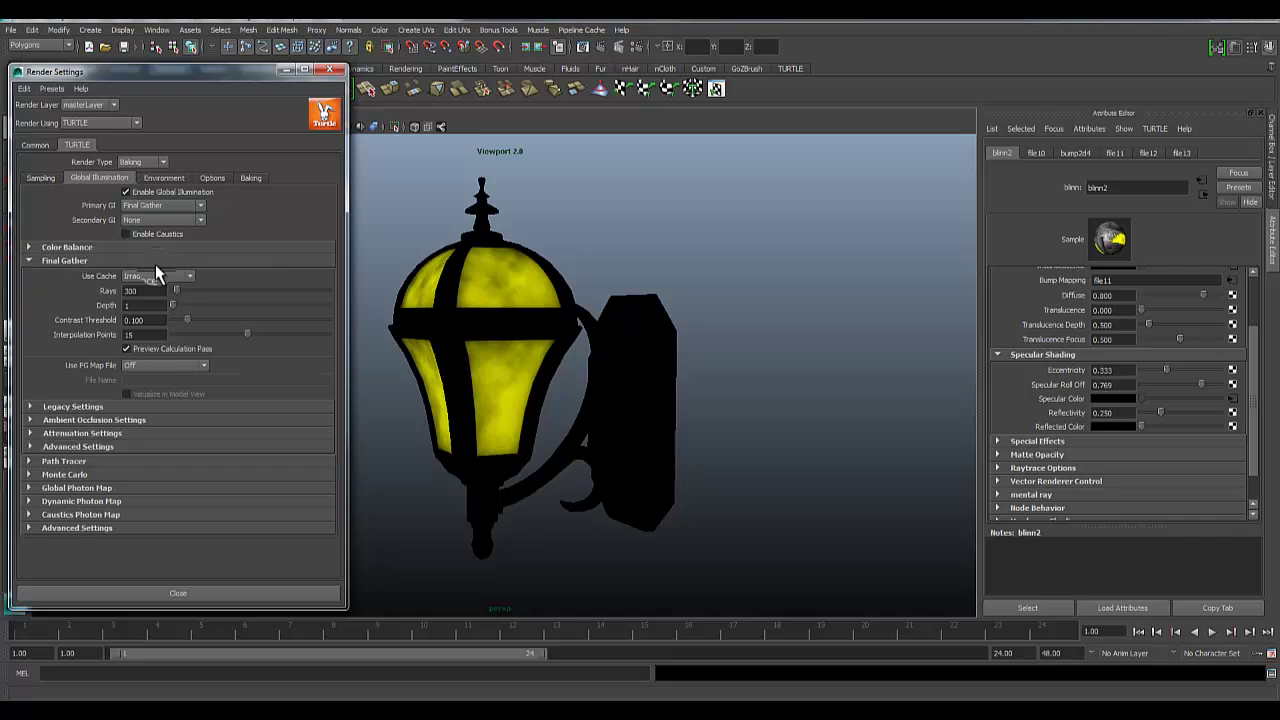
Step: Turn on Bake selected surfaces in the bake Targets with the whole sconce selected
click(249, 177)
click(41, 233)
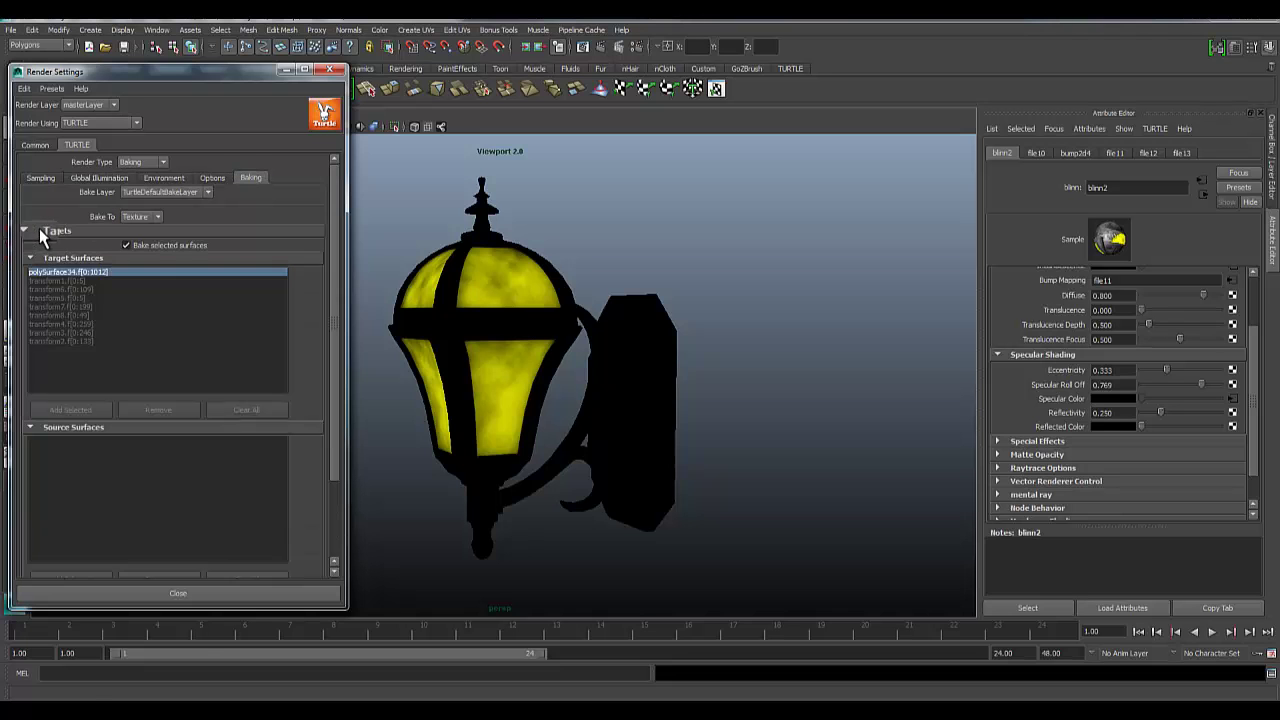
click(126, 245)
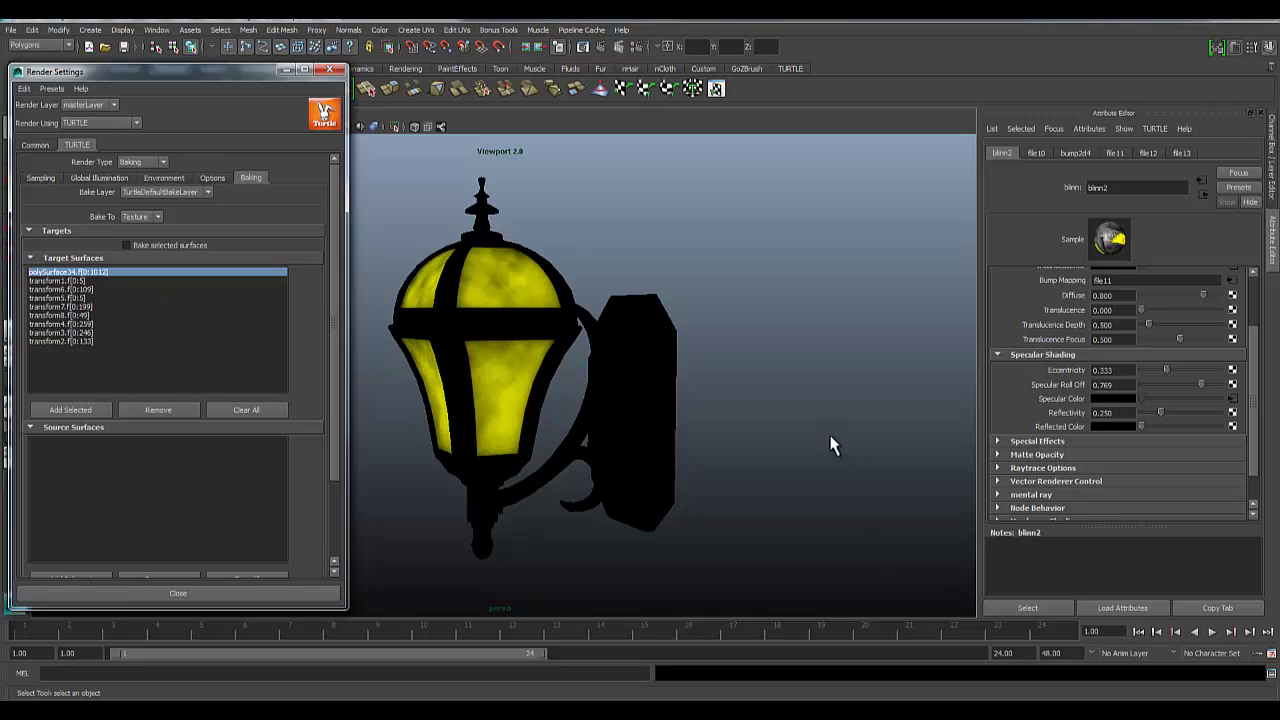
click(470, 352)
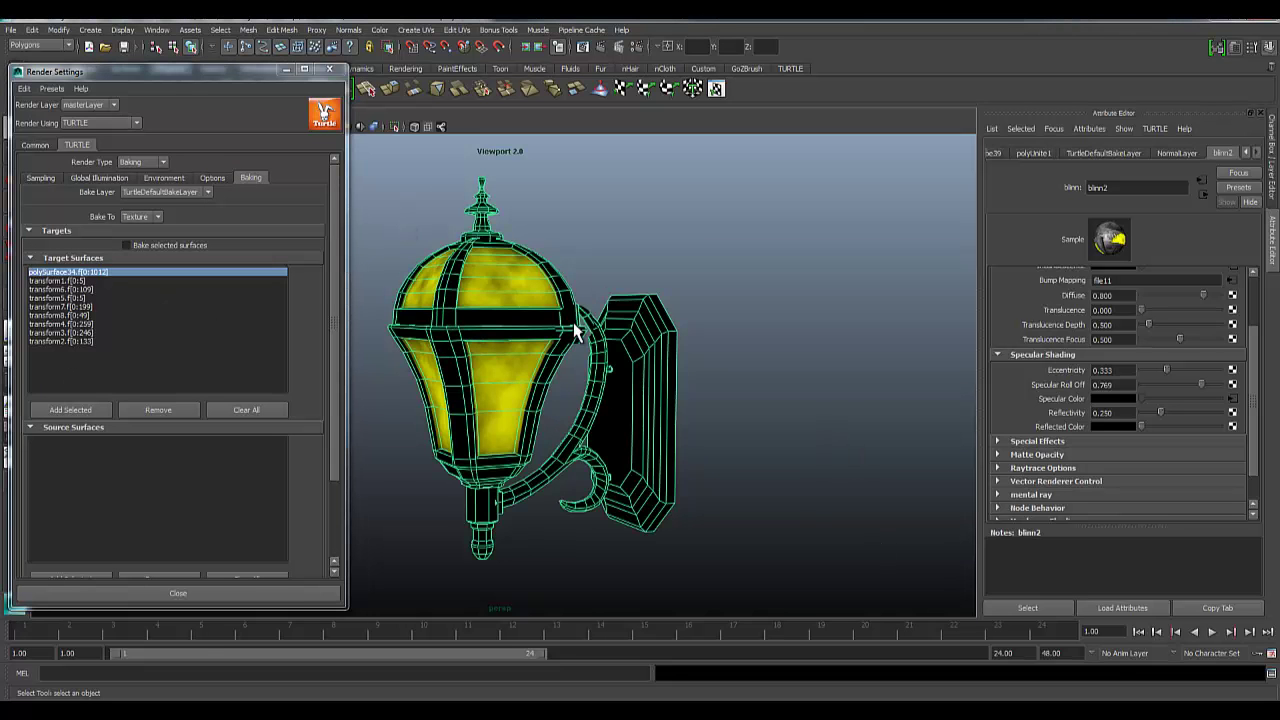
click(126, 246)
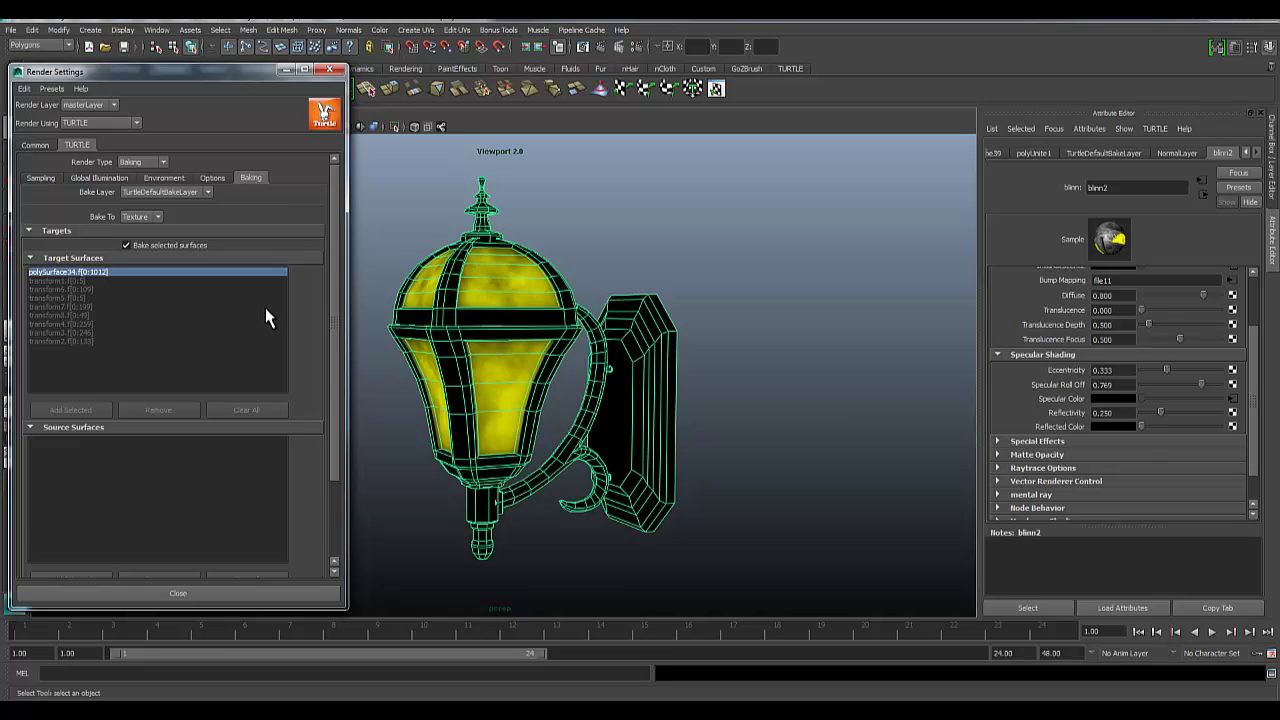
scroll(460, 402, down, 2)
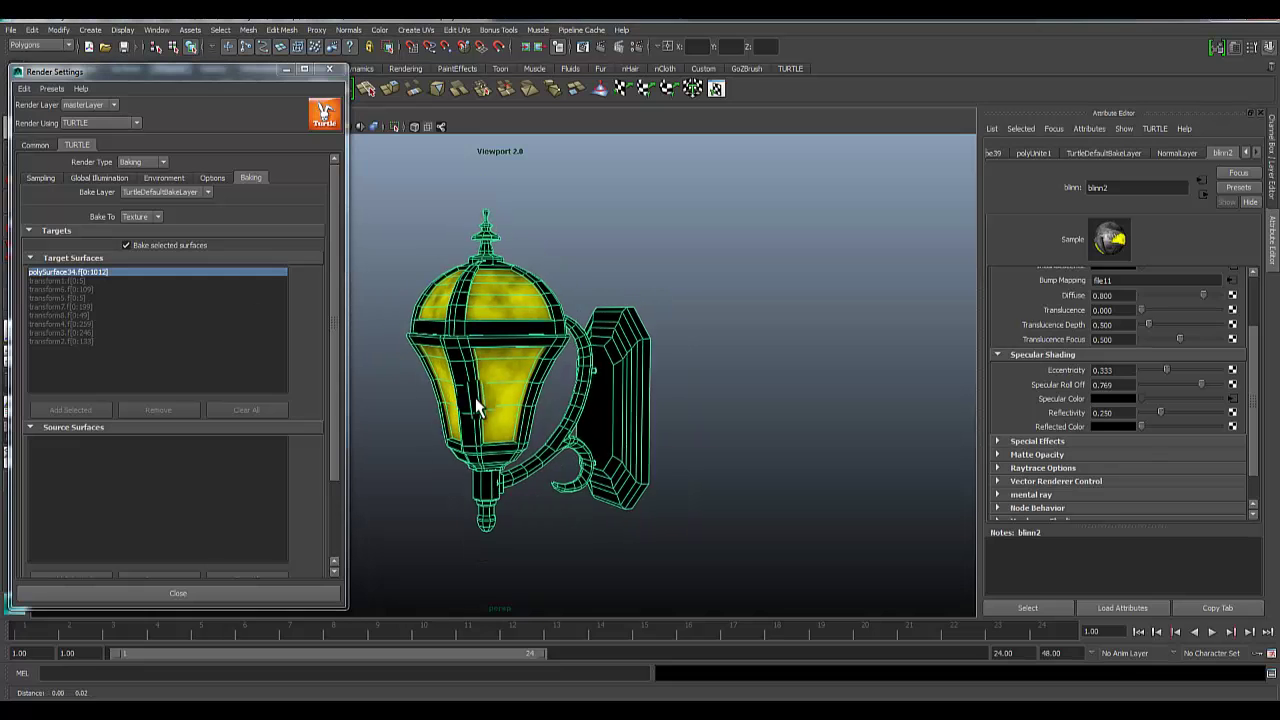
alt+drag(463, 413, 490, 410)
scroll(529, 449, up, 2)
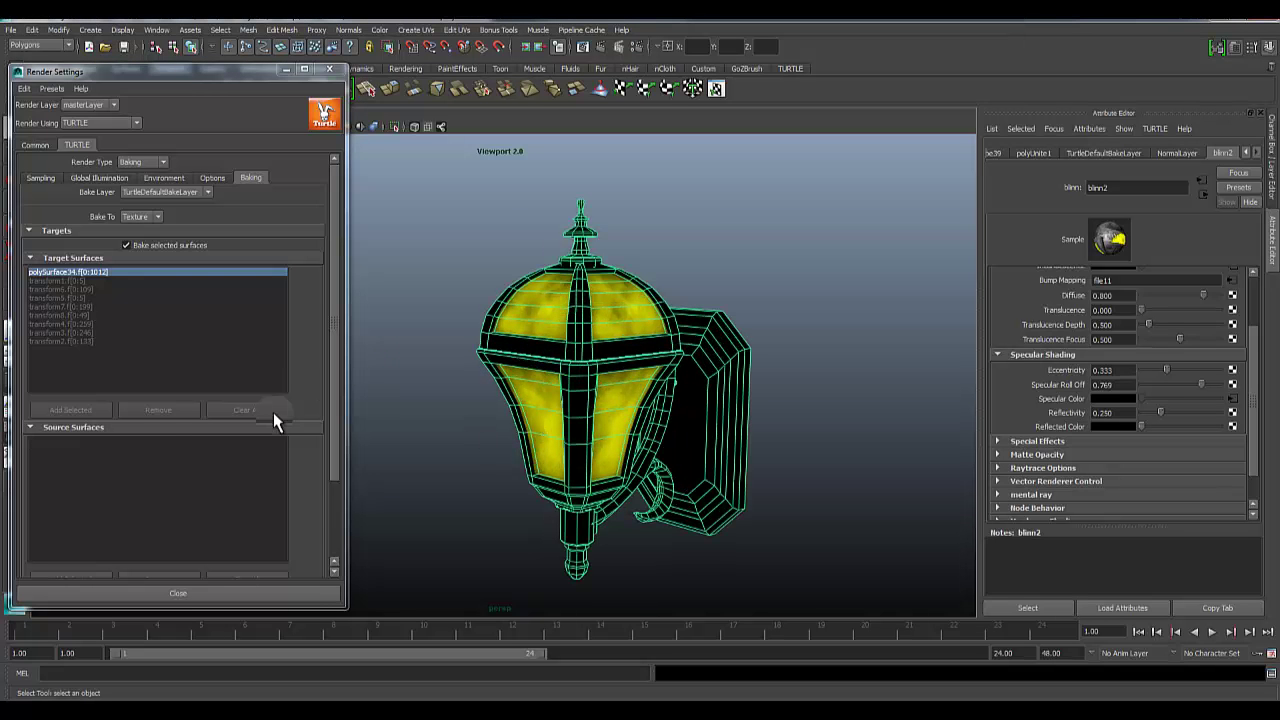
scroll(163, 420, down, 5)
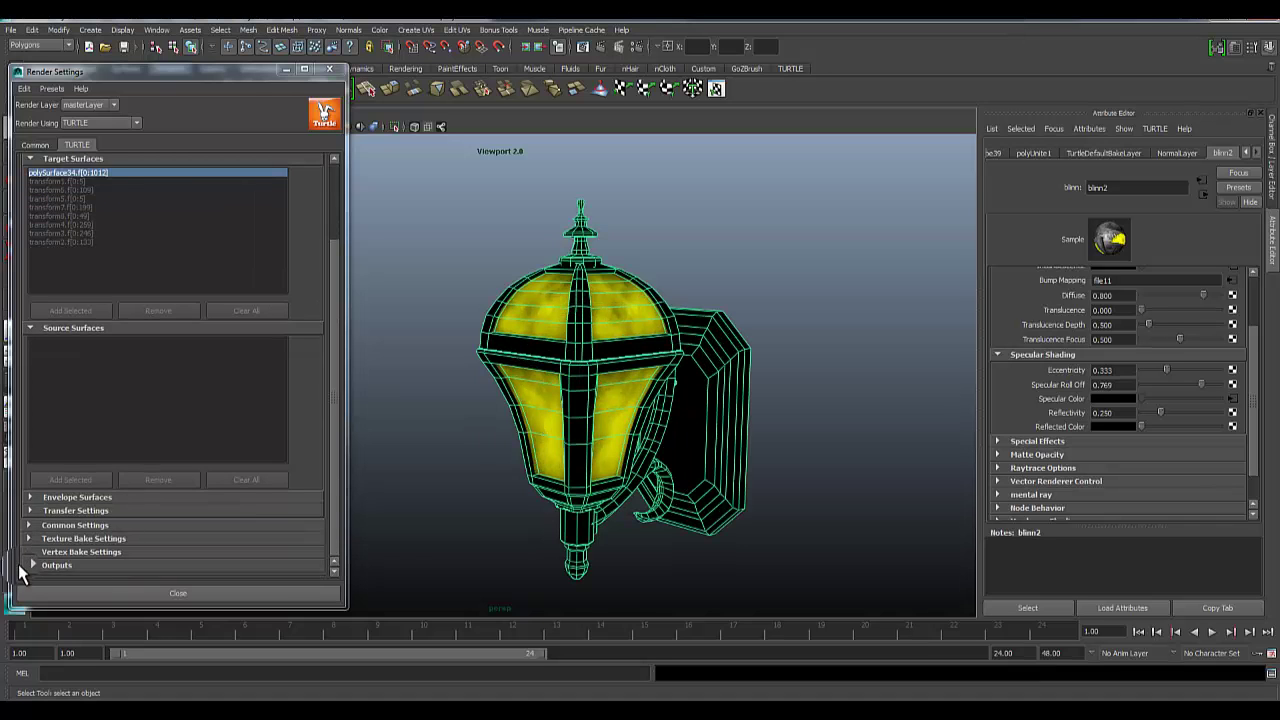
Step: Check Indirect Illumination under Shader Outputs and run a test Turtle bake of the sconce
click(30, 566)
scroll(74, 473, down, 3)
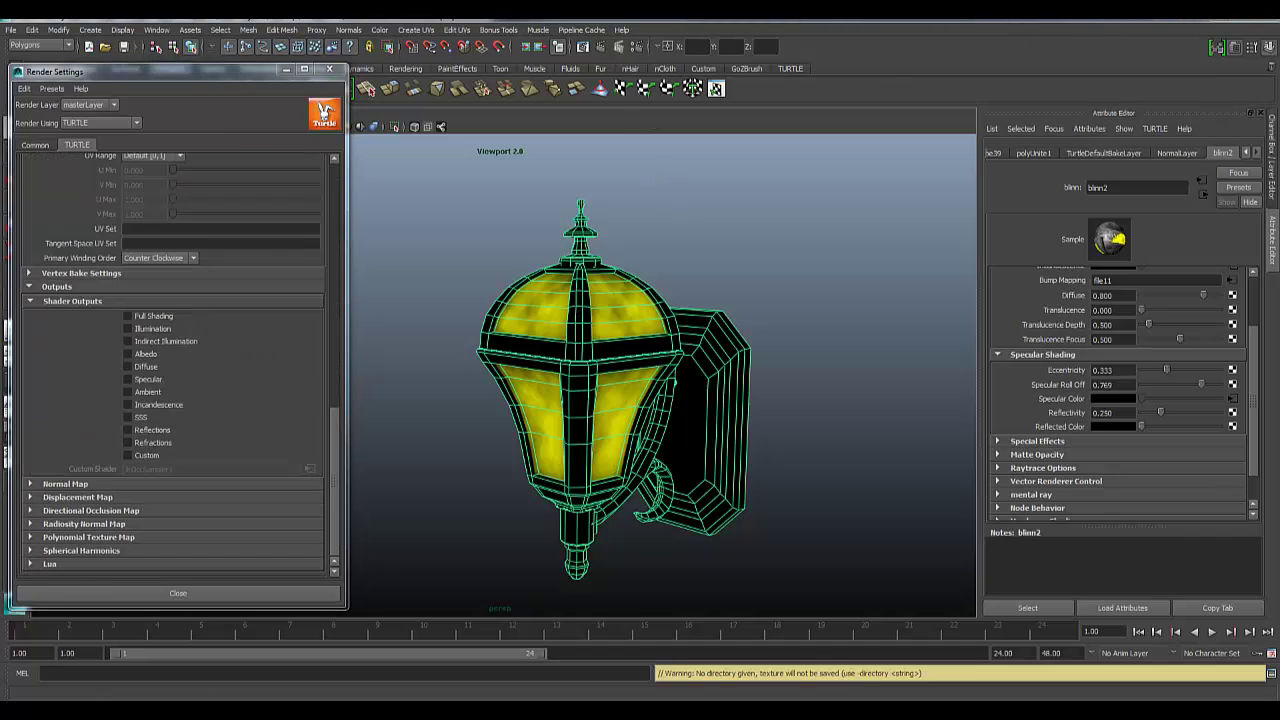
click(127, 341)
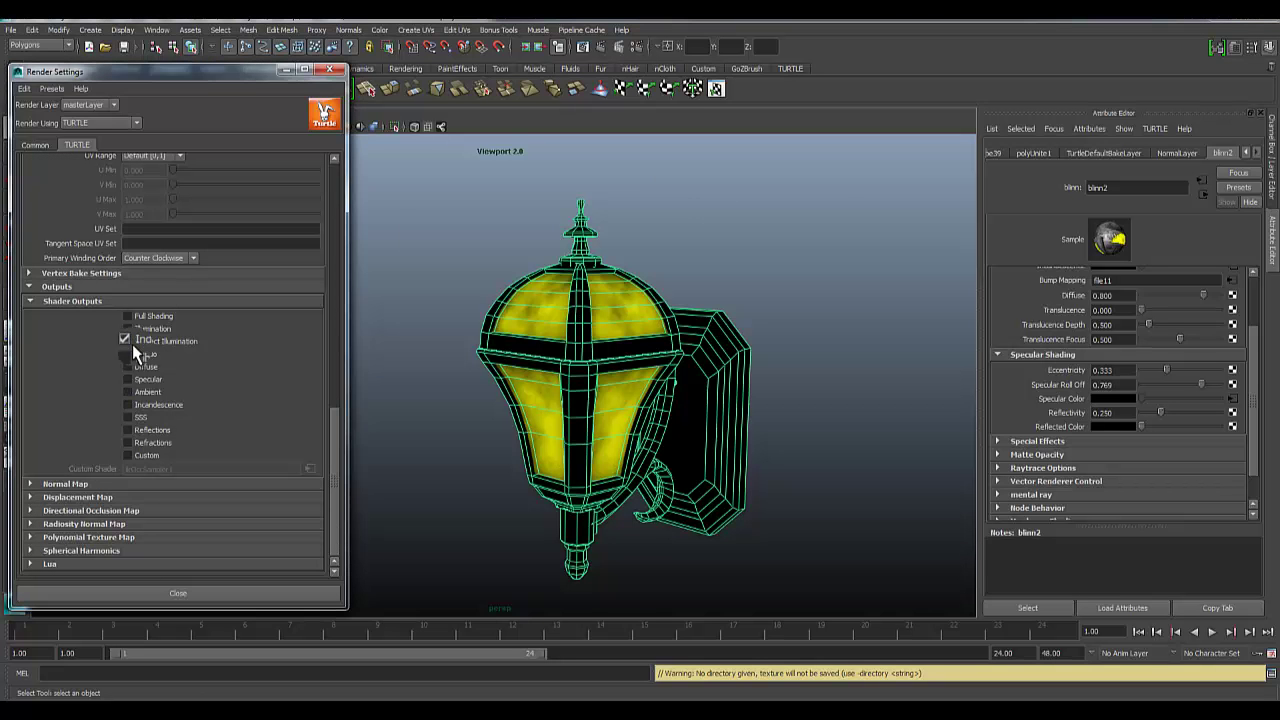
click(323, 111)
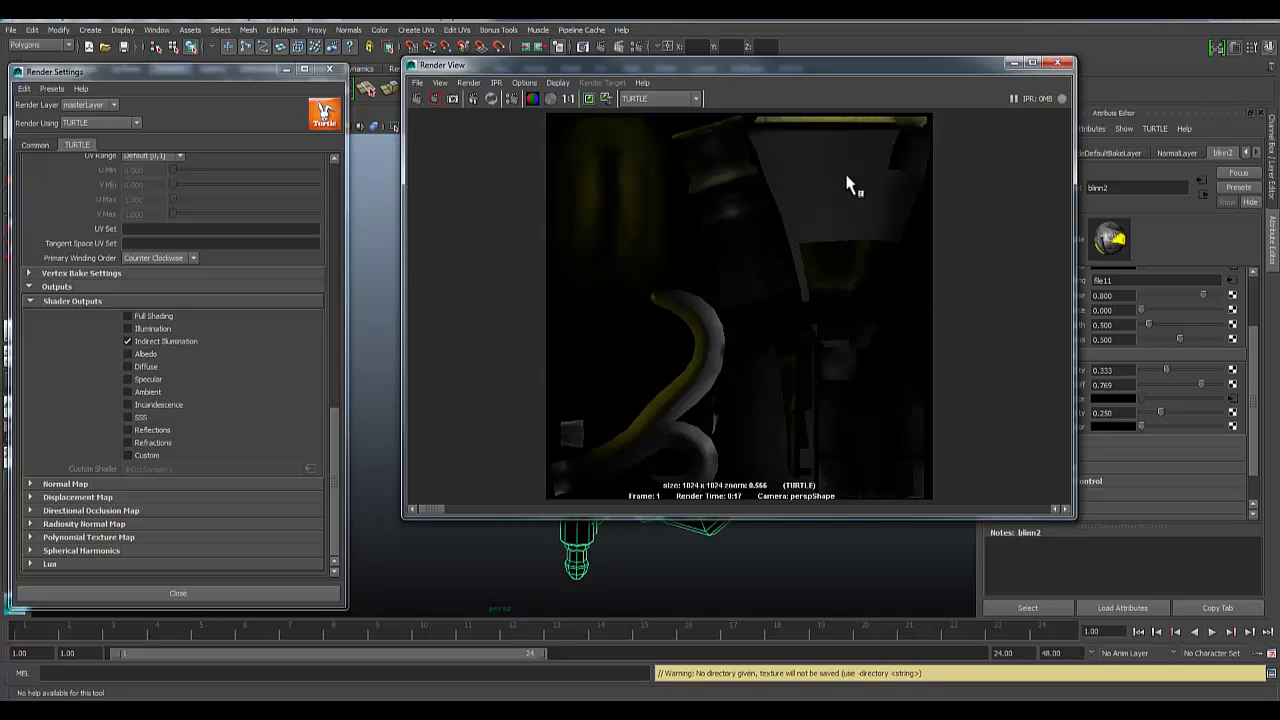
Step: Close the render preview and add a spot light positioned to the right of the sconce
click(1057, 63)
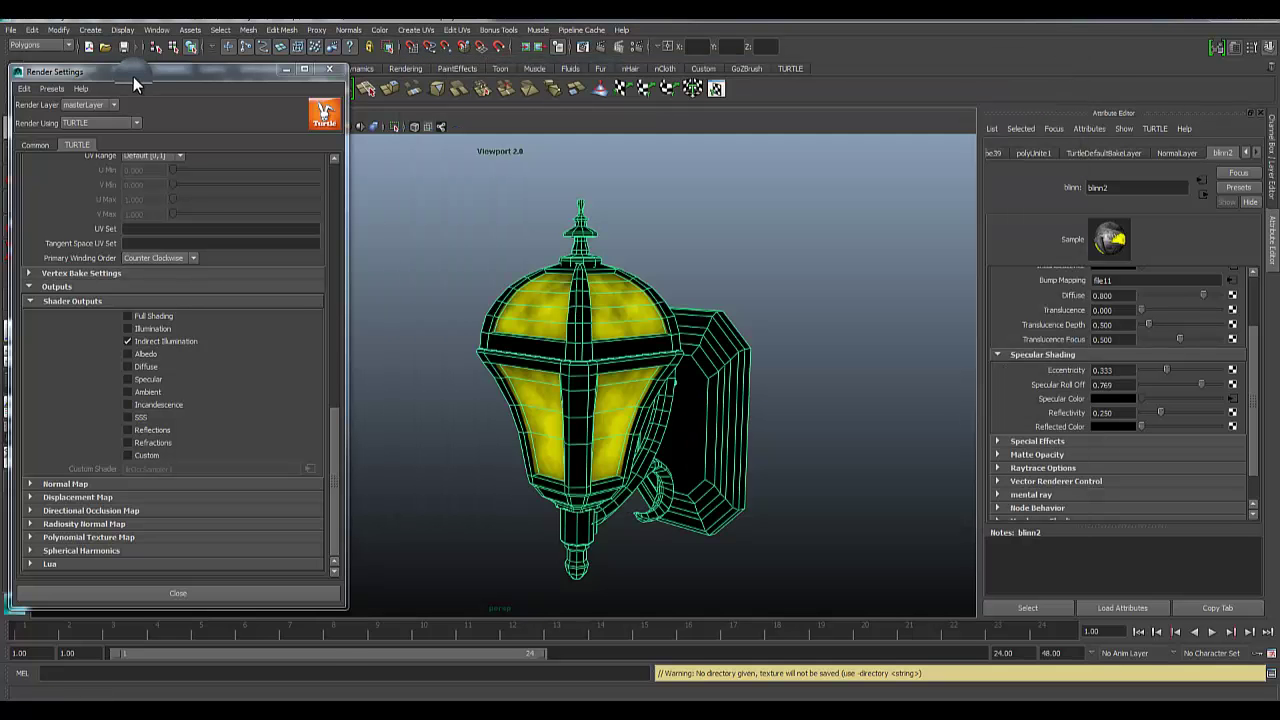
drag(133, 73, 129, 149)
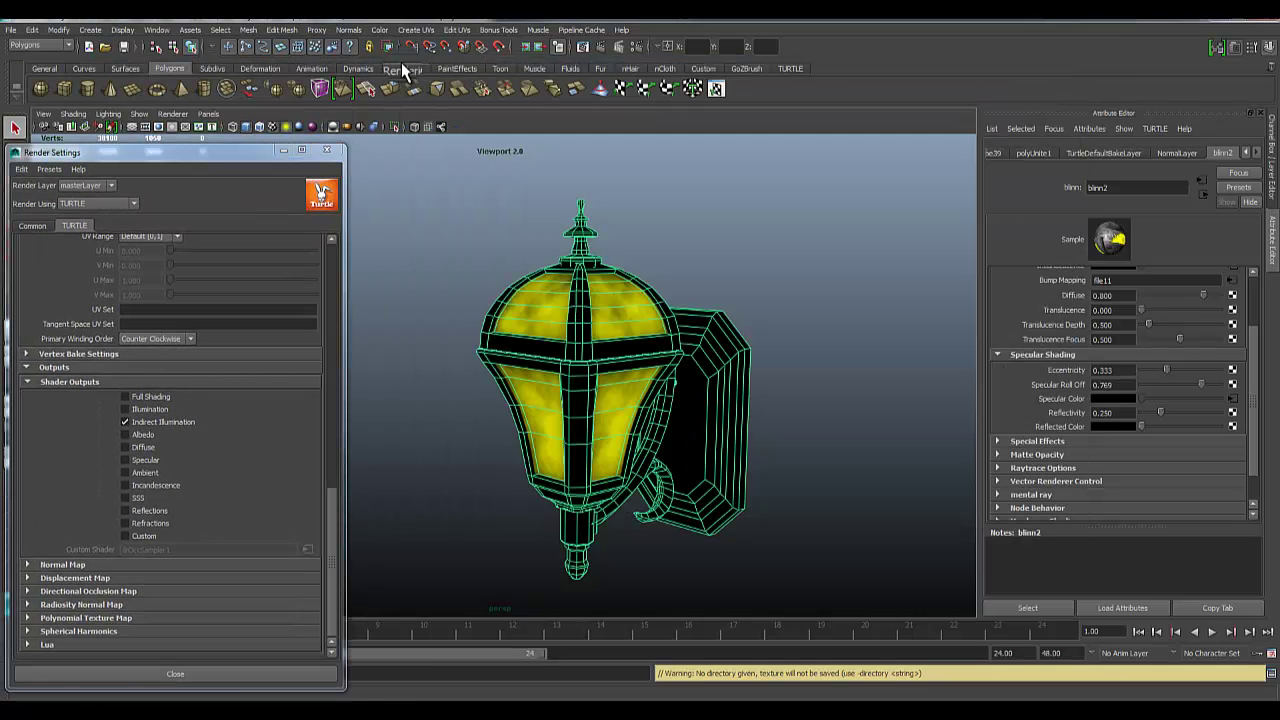
click(403, 67)
click(108, 88)
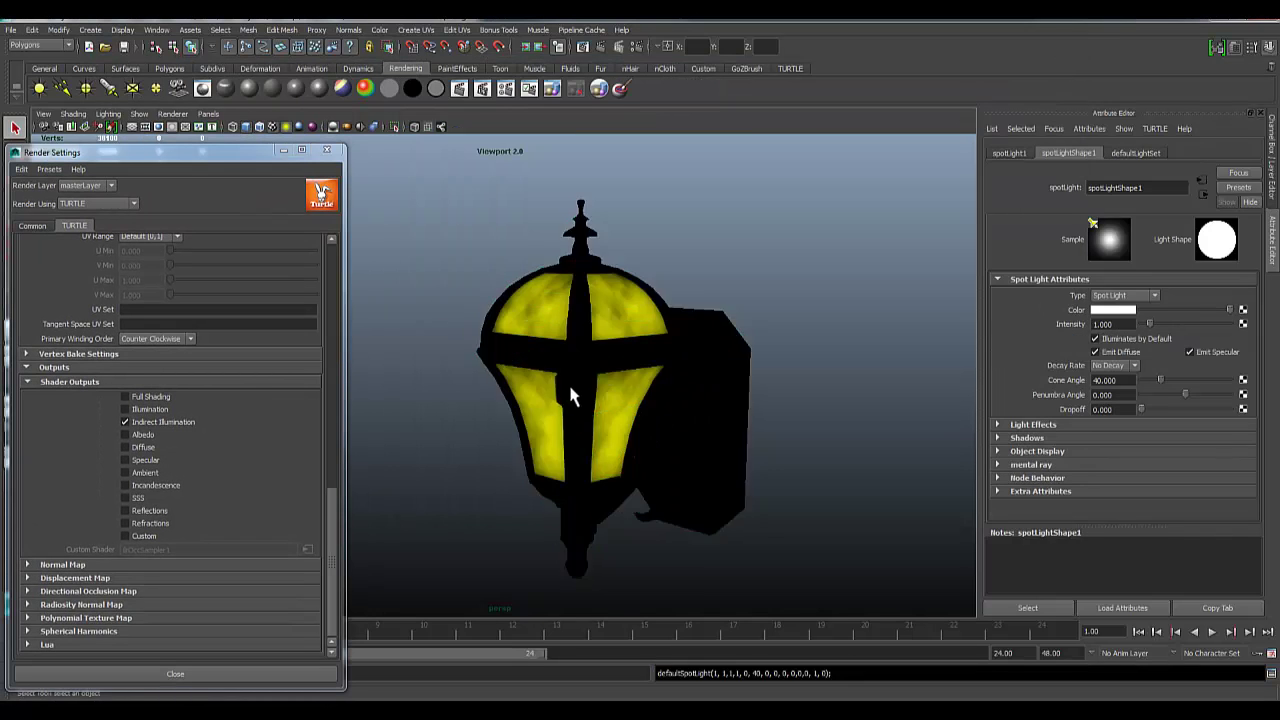
alt+right_drag(591, 394, 613, 457)
mouse_move(613, 457)
alt+mouse_down()
mouse_move(588, 466)
mouse_move(600, 471)
alt+mouse_up()
key(w)
drag(697, 437, 870, 437)
Step: Deselect the light and reselect the sconce mesh for baking
click(708, 495)
alt+drag(622, 500, 591, 425)
alt+middle_drag(591, 425, 591, 410)
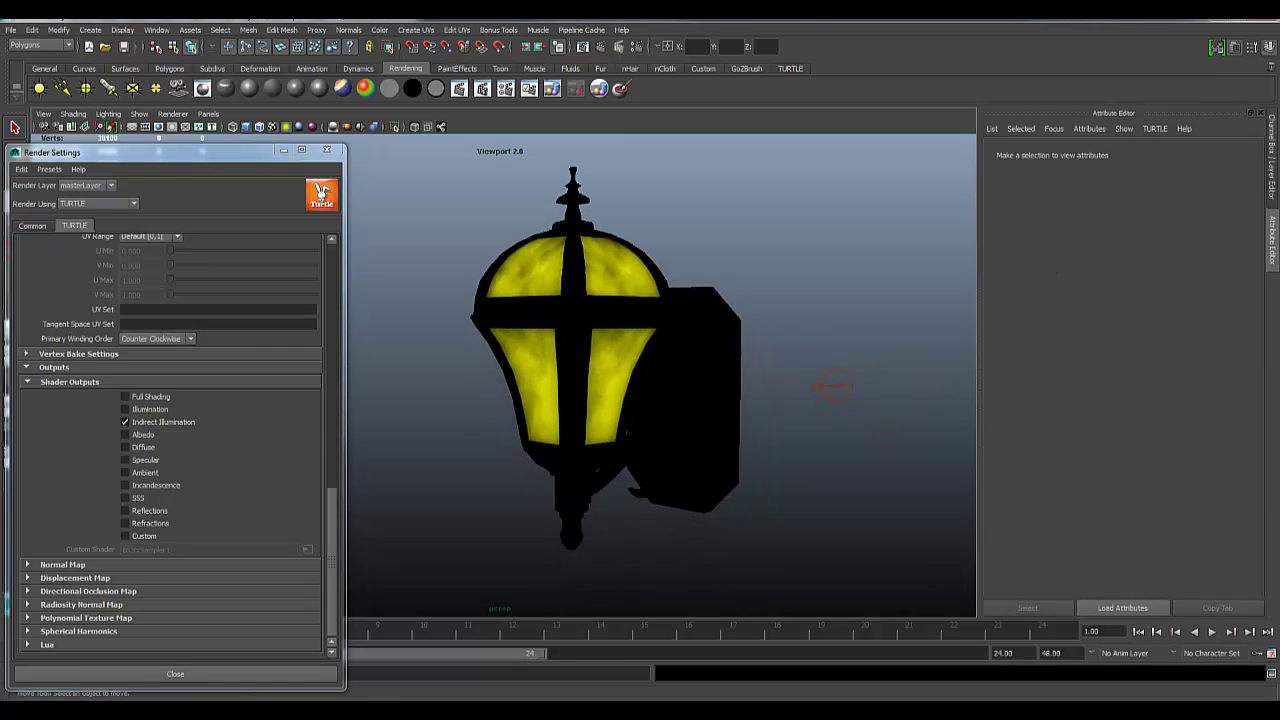
click(505, 372)
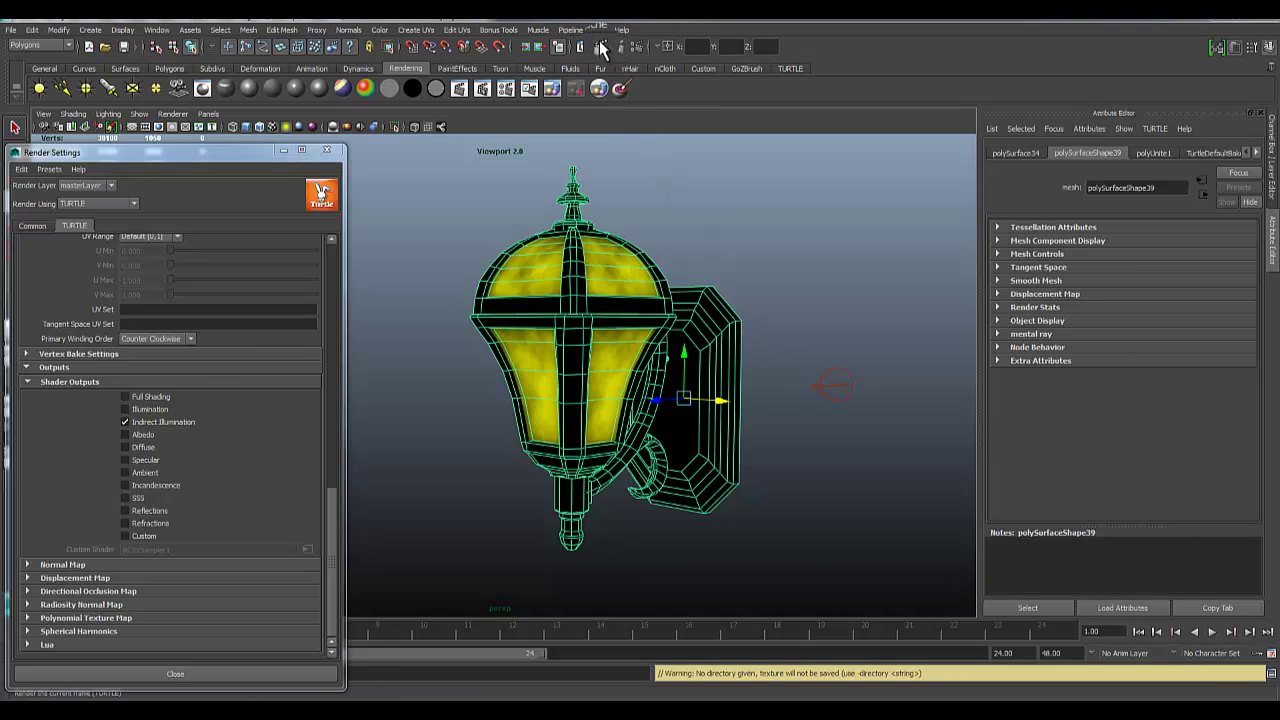
Step: Bake the sconce with the spot light, then uncheck the Indirect Illumination output
click(600, 46)
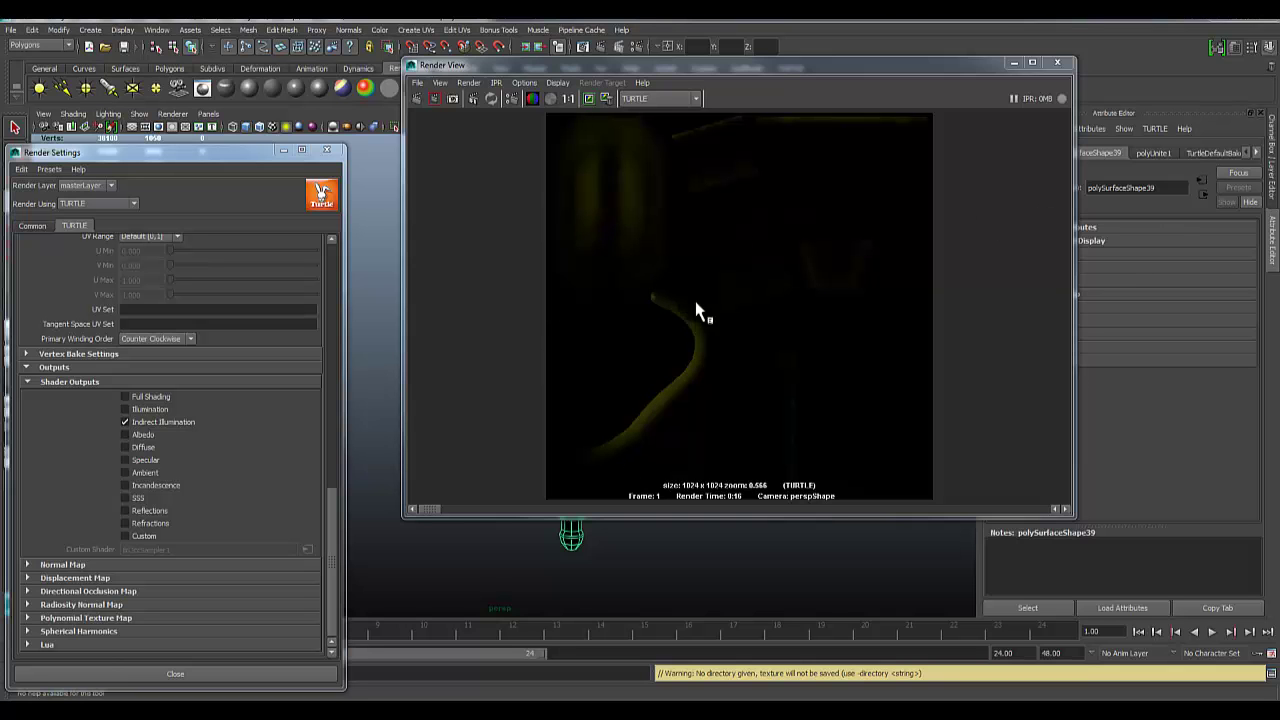
click(125, 422)
Step: Rebake with Full Shading and save the baked image as sconceGlowBake JPEG
click(417, 99)
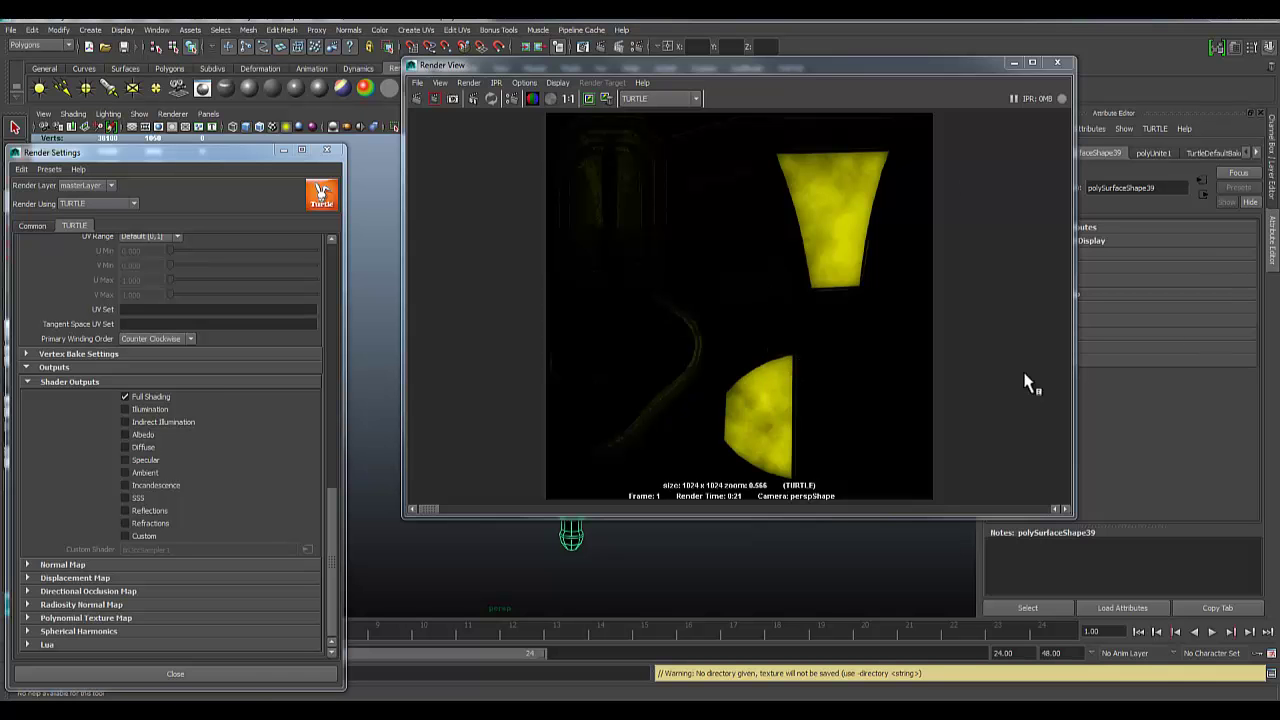
click(417, 88)
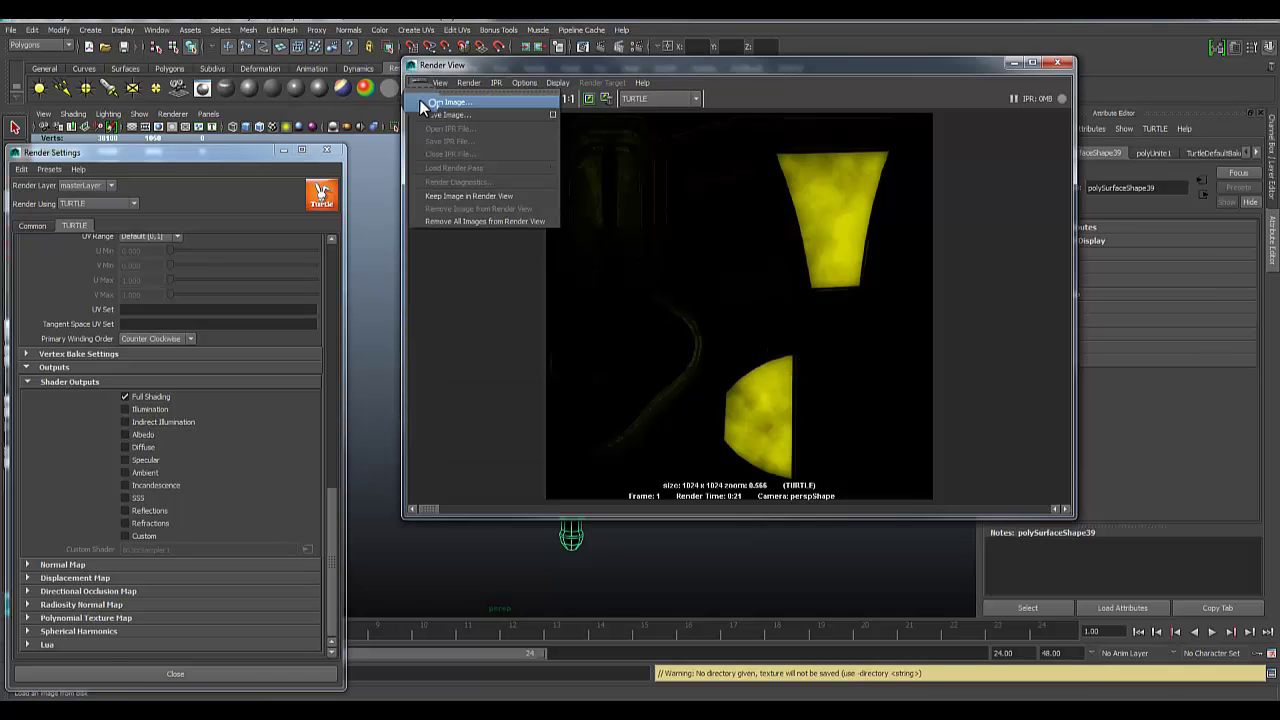
click(429, 111)
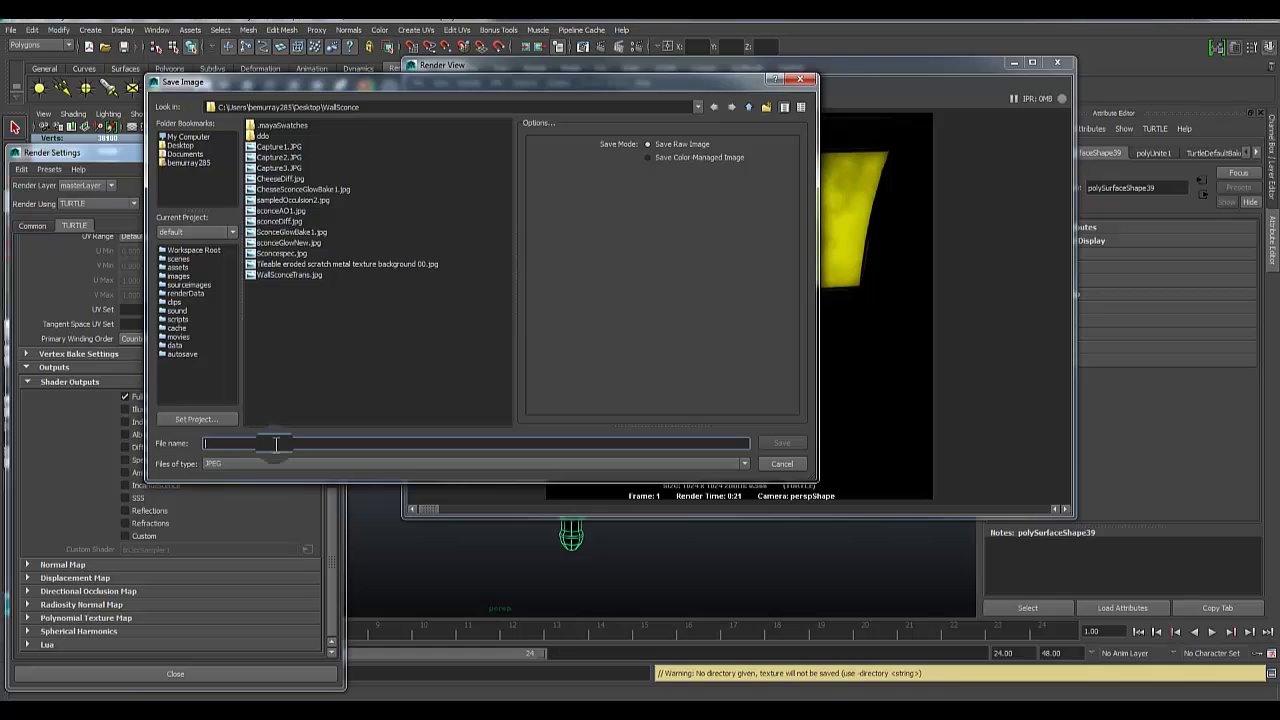
text(sconceG)
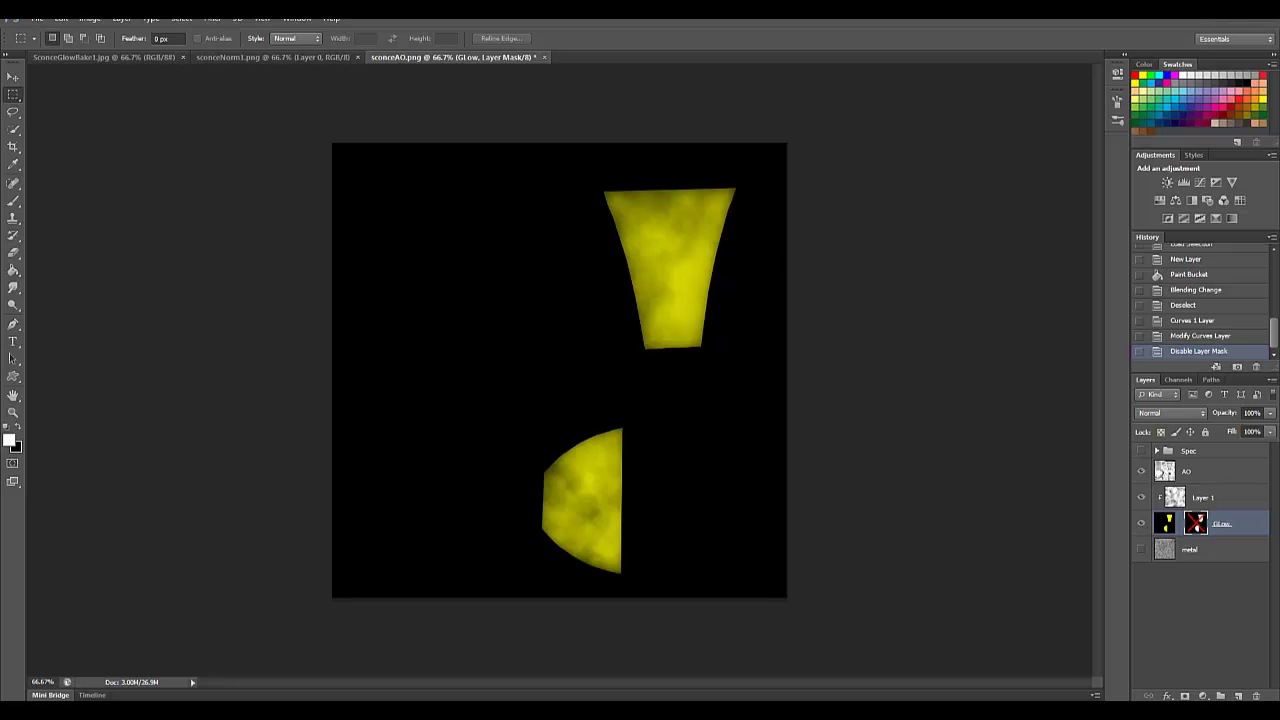
Step: Open the sconeGlowBake.jpg bake image in Photoshop
click(37, 18)
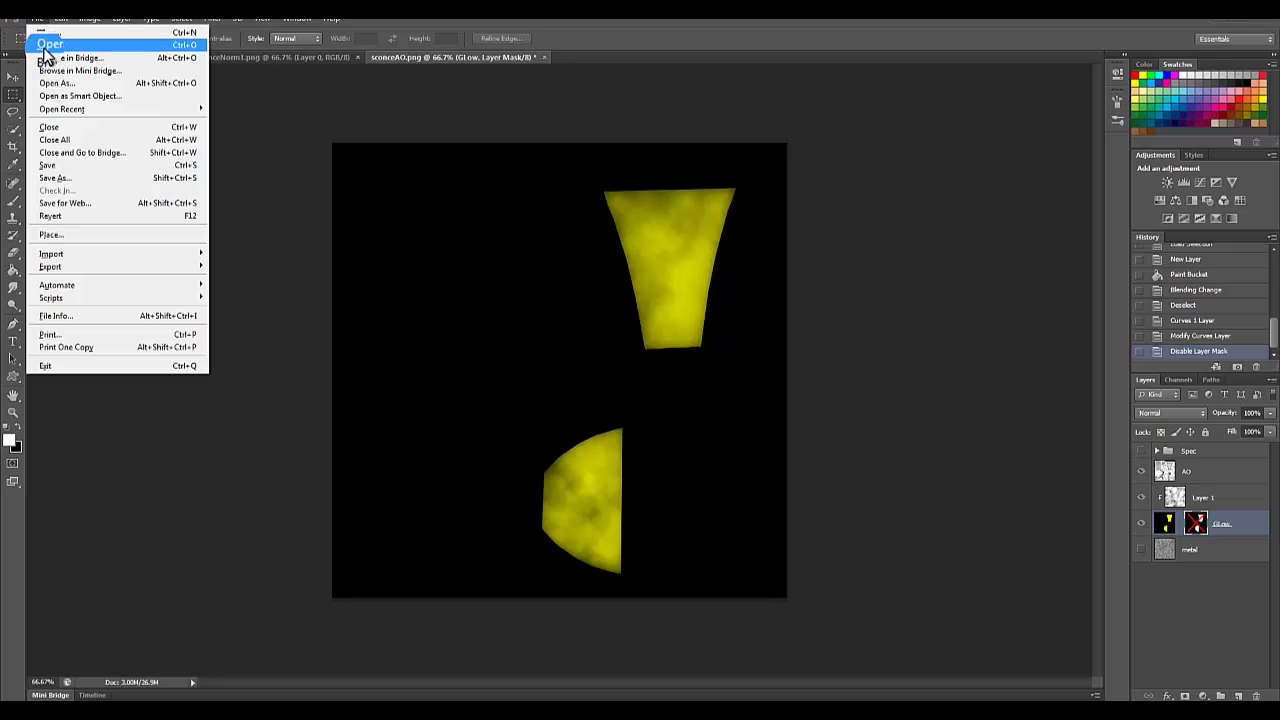
click(46, 50)
scroll(810, 310, down, 1)
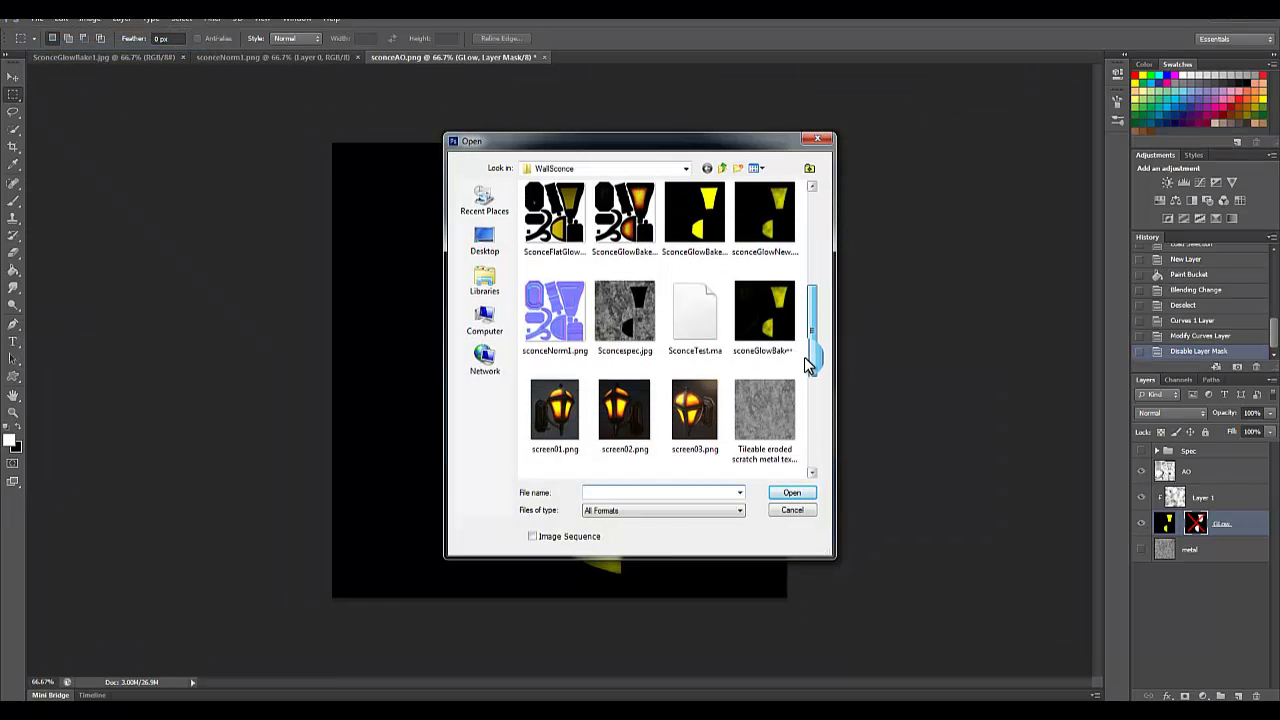
drag(808, 368, 809, 383)
double_click(765, 283)
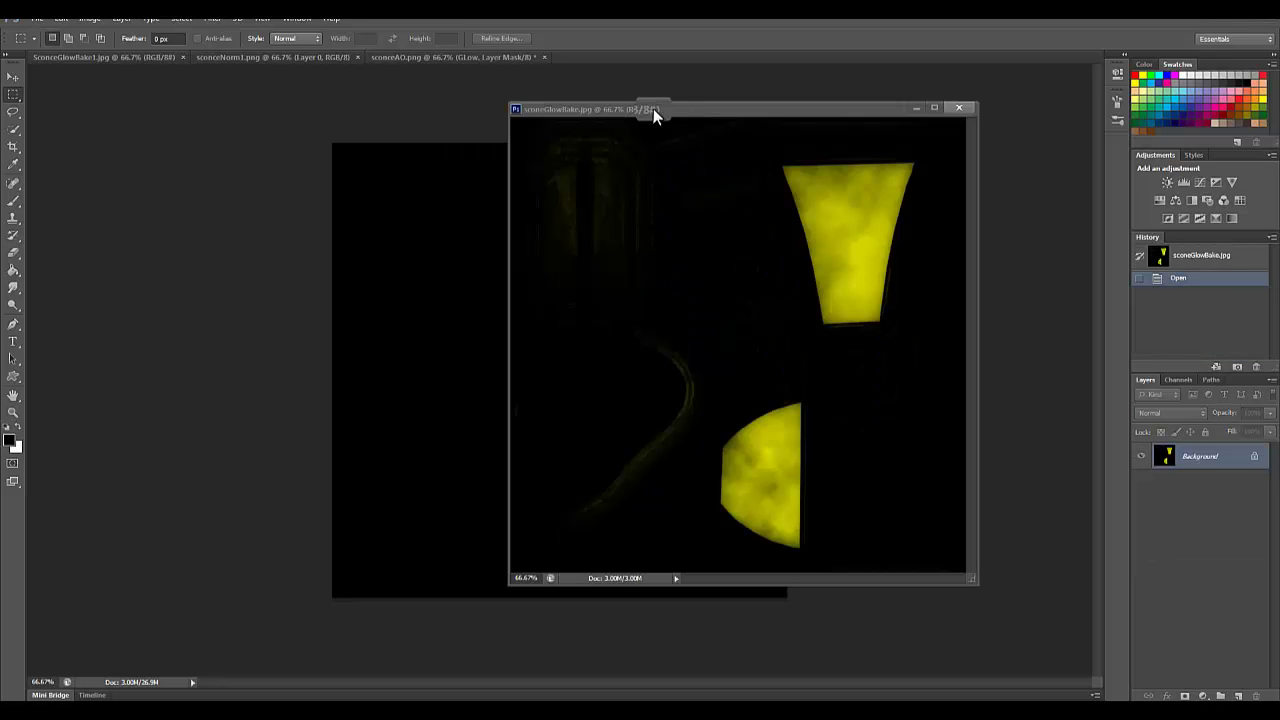
Step: Copy the glow bake into sconceAO as Layer 3, then hide the Glow group and Layer 3
drag(583, 110, 556, 118)
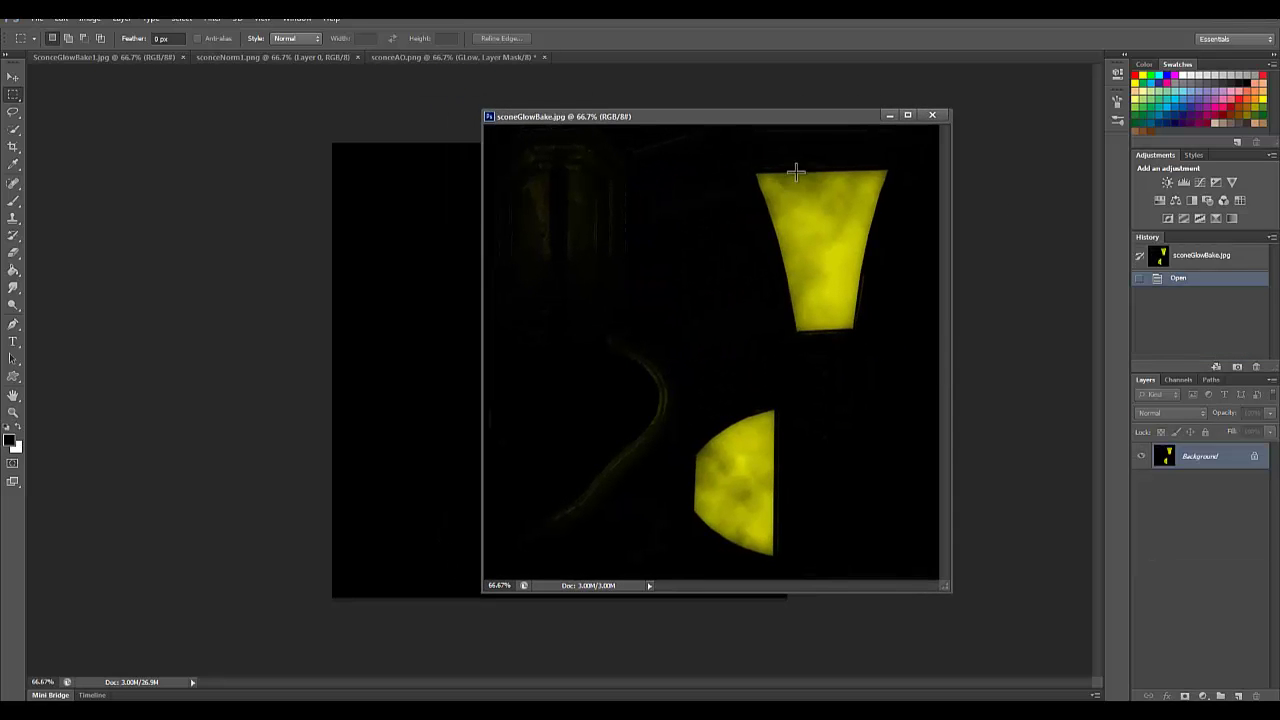
drag(704, 118, 314, 224)
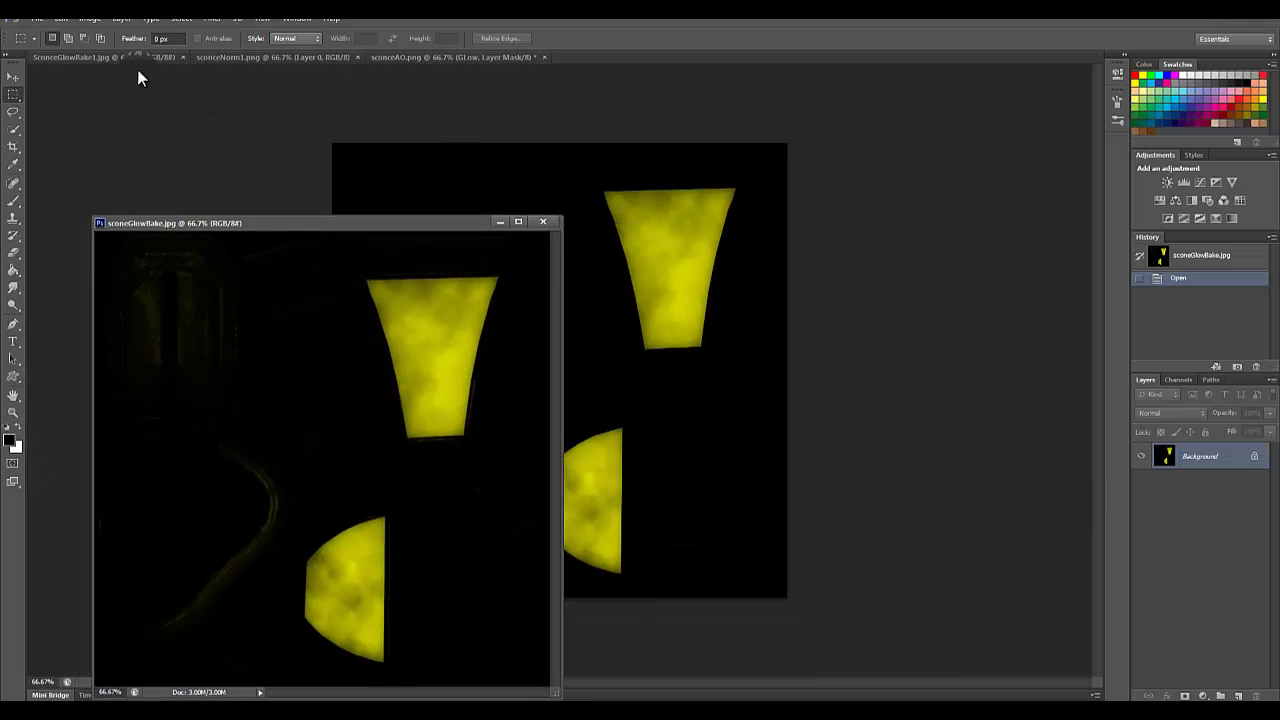
drag(1218, 470, 655, 330)
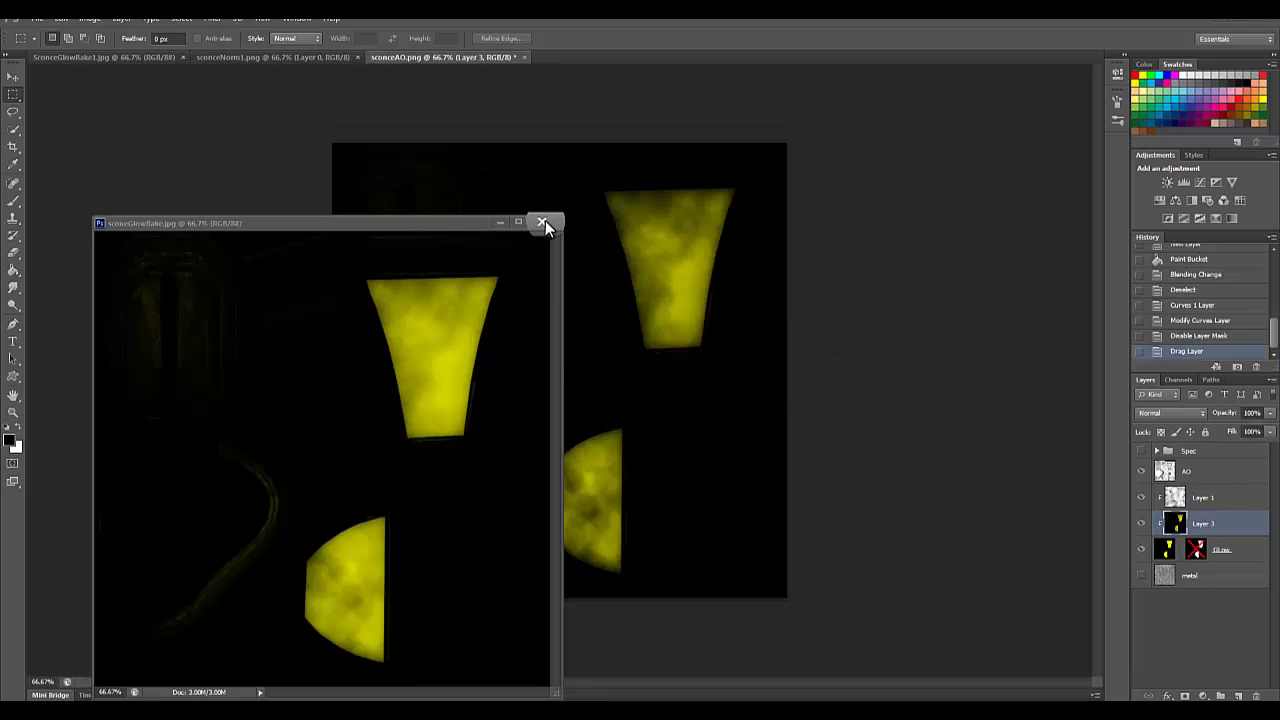
click(503, 222)
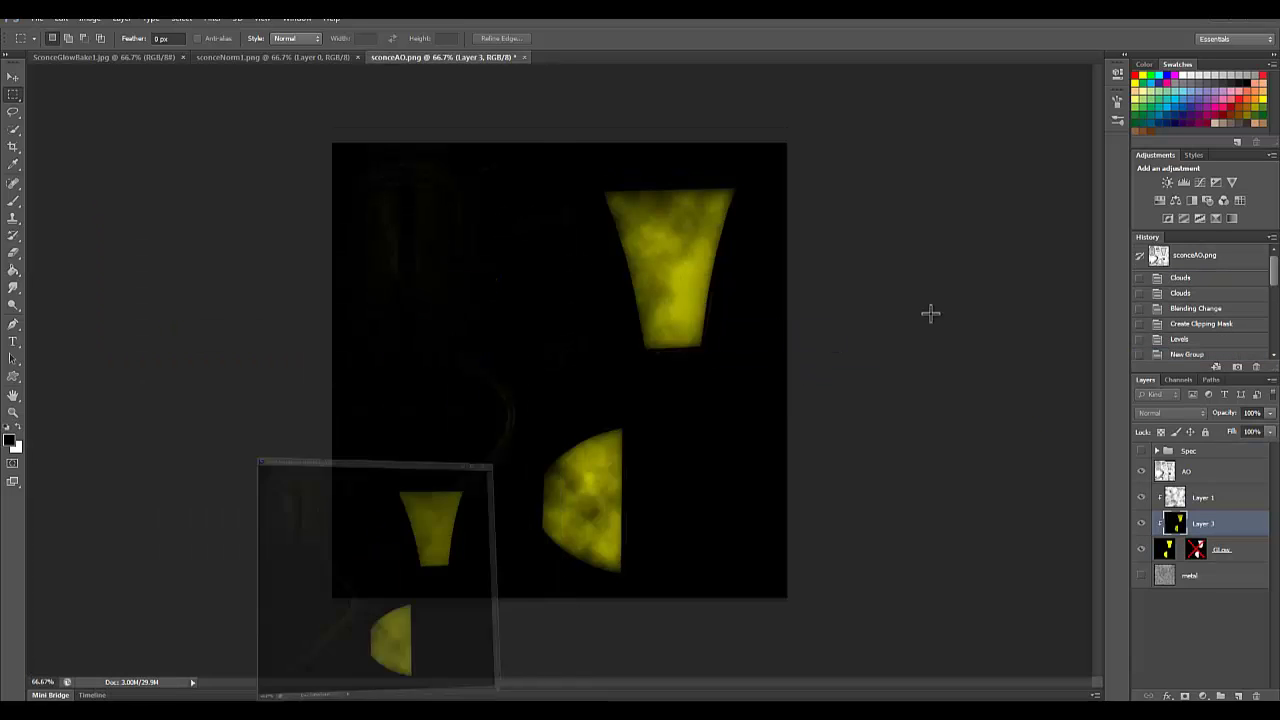
drag(1143, 552, 1140, 508)
Step: Show the metal, Layer 3 and Glow layers, and blend Layer 3 copy with Linear Dodge (Add)
click(1140, 577)
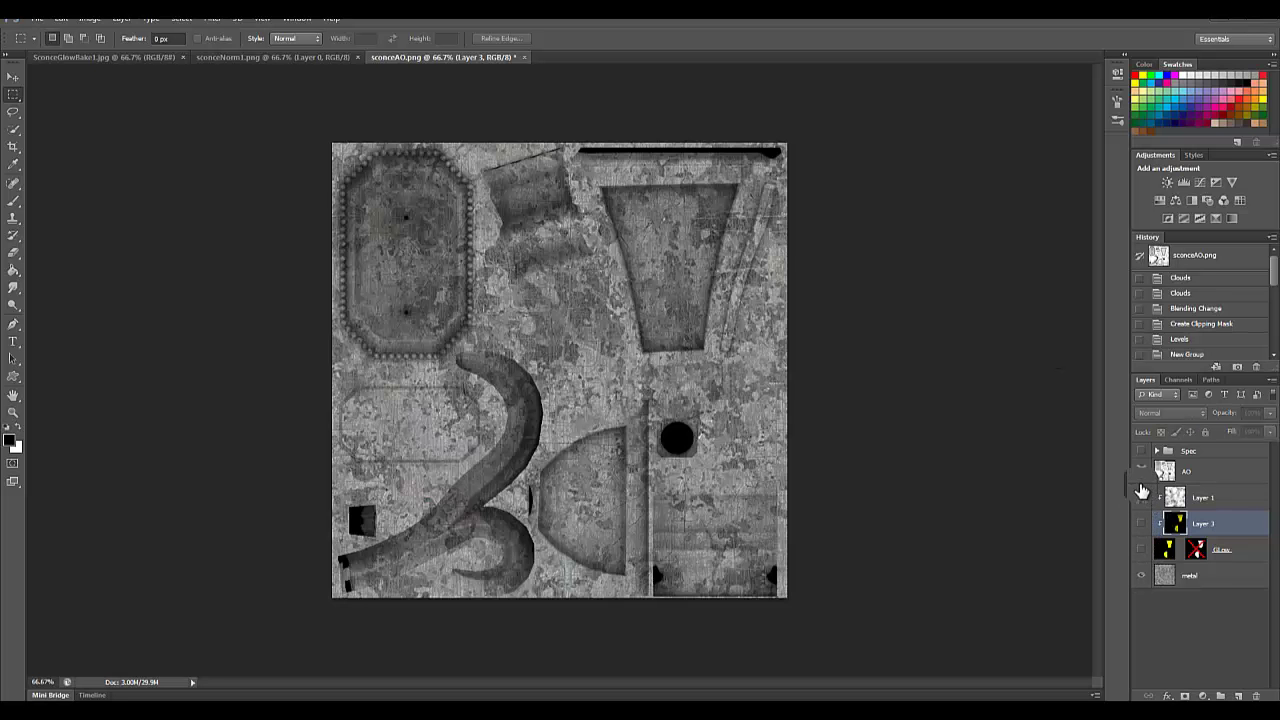
drag(1141, 527, 1141, 550)
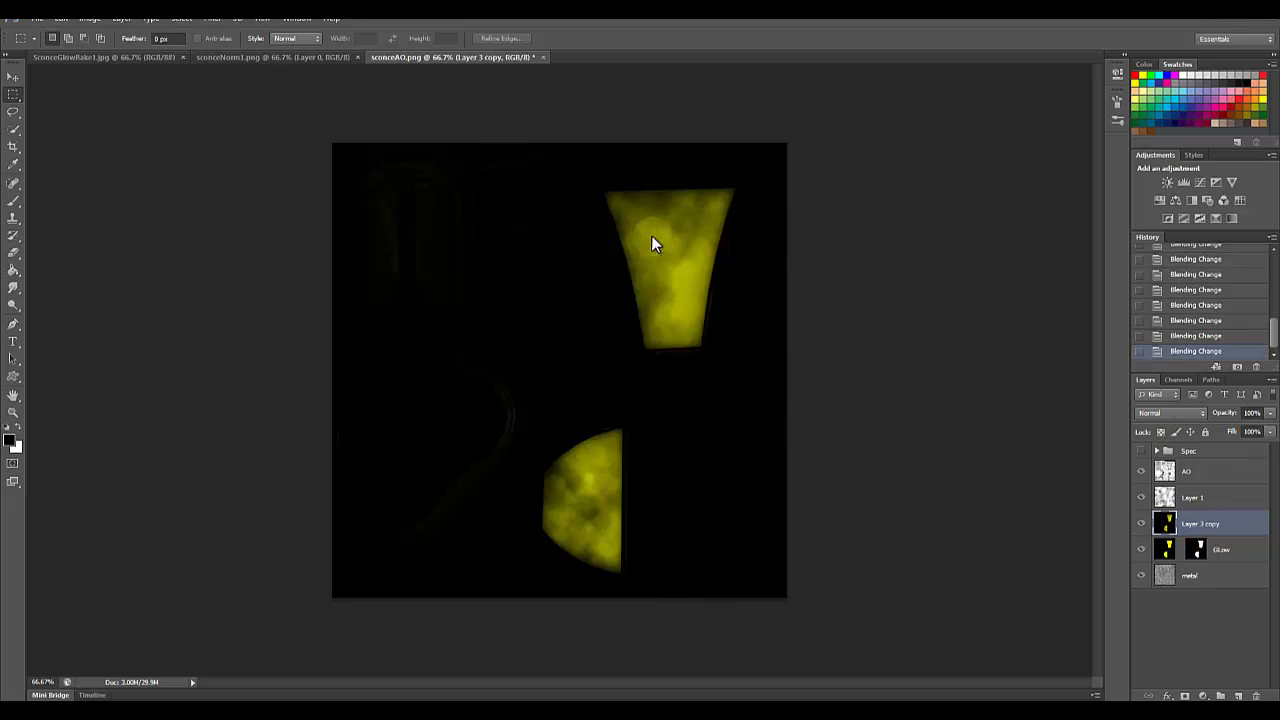
click(1188, 411)
click(1173, 197)
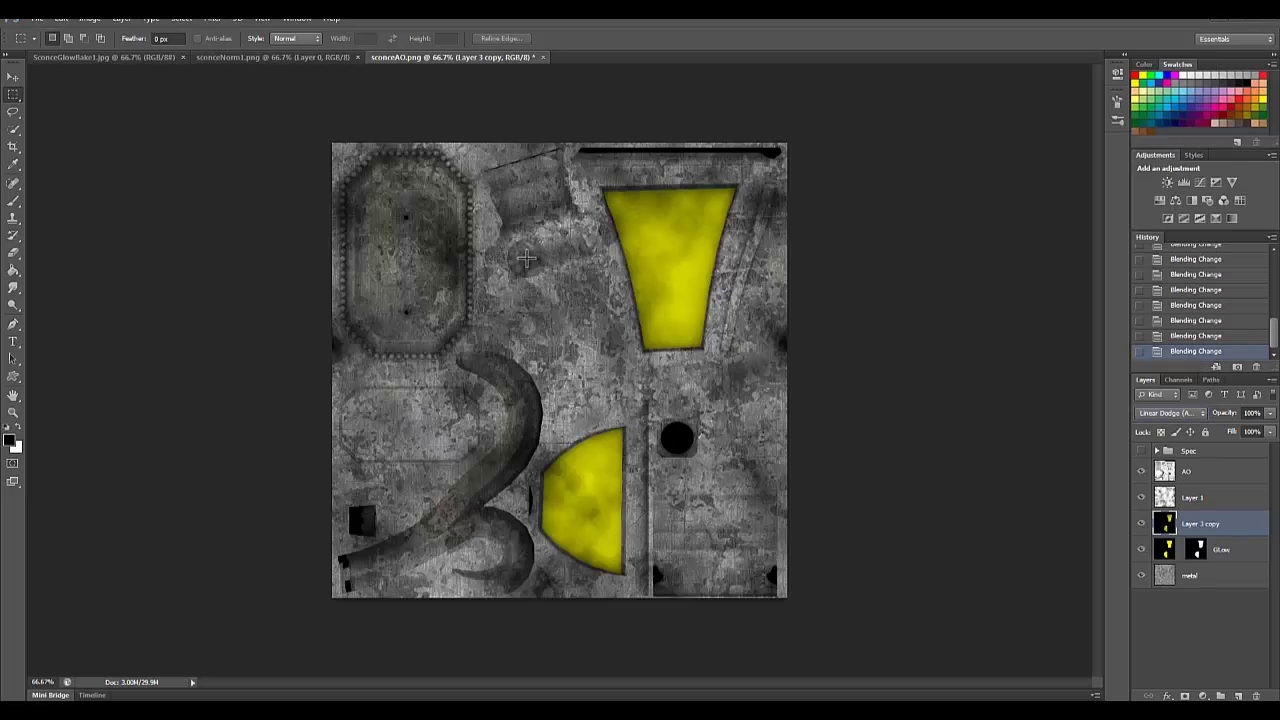
click(1142, 527)
click(1143, 528)
click(1144, 529)
click(1142, 525)
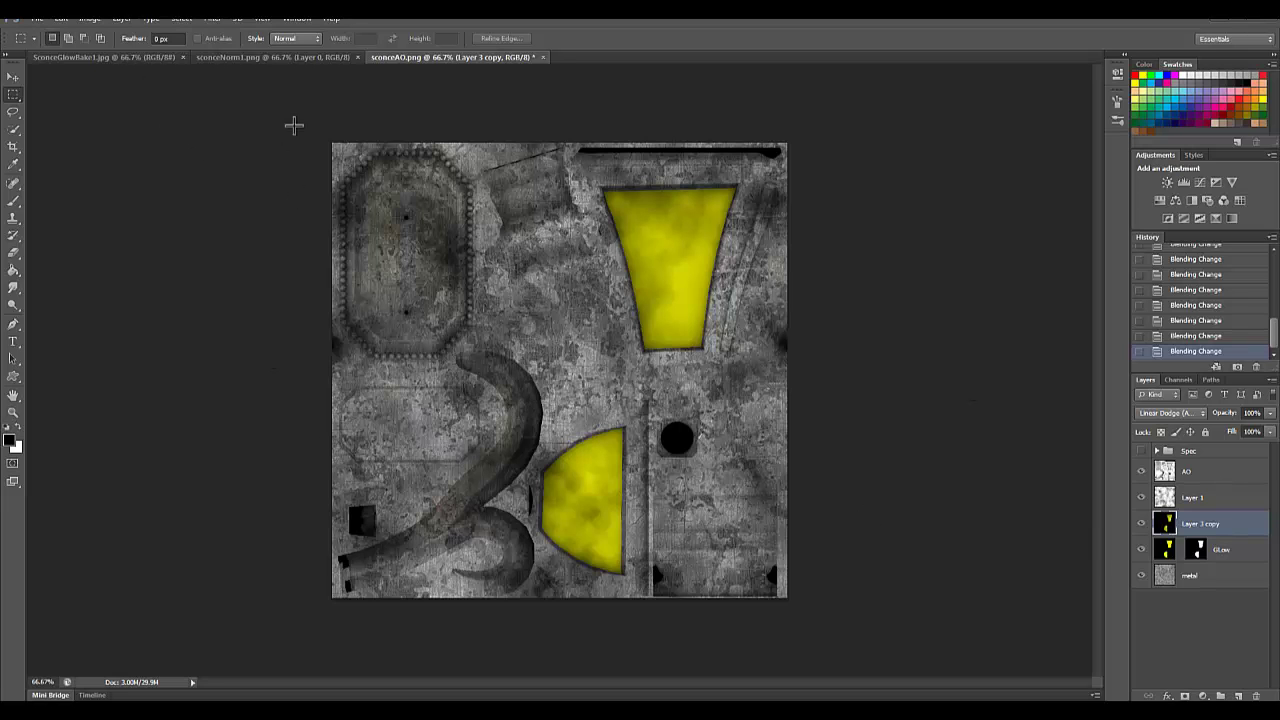
Step: Save the composite as JPEG over sconceDiff.jpg, confirming the replace and JPEG options
click(53, 18)
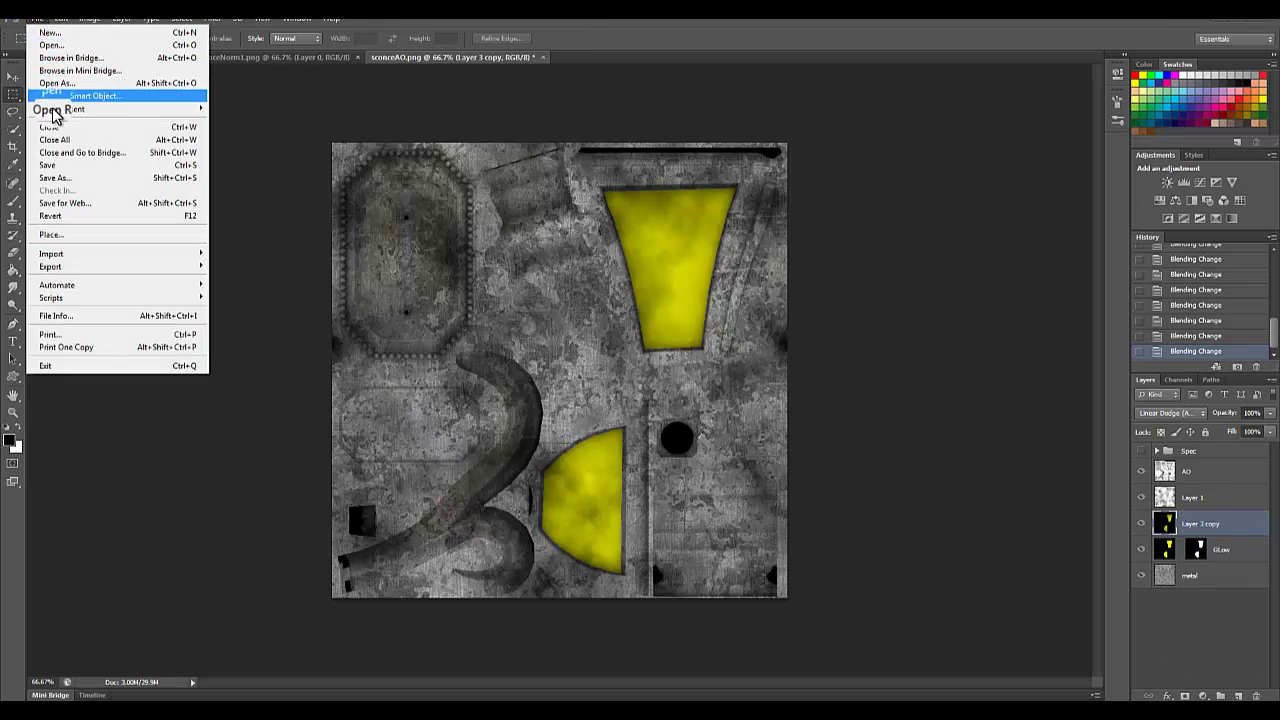
click(62, 177)
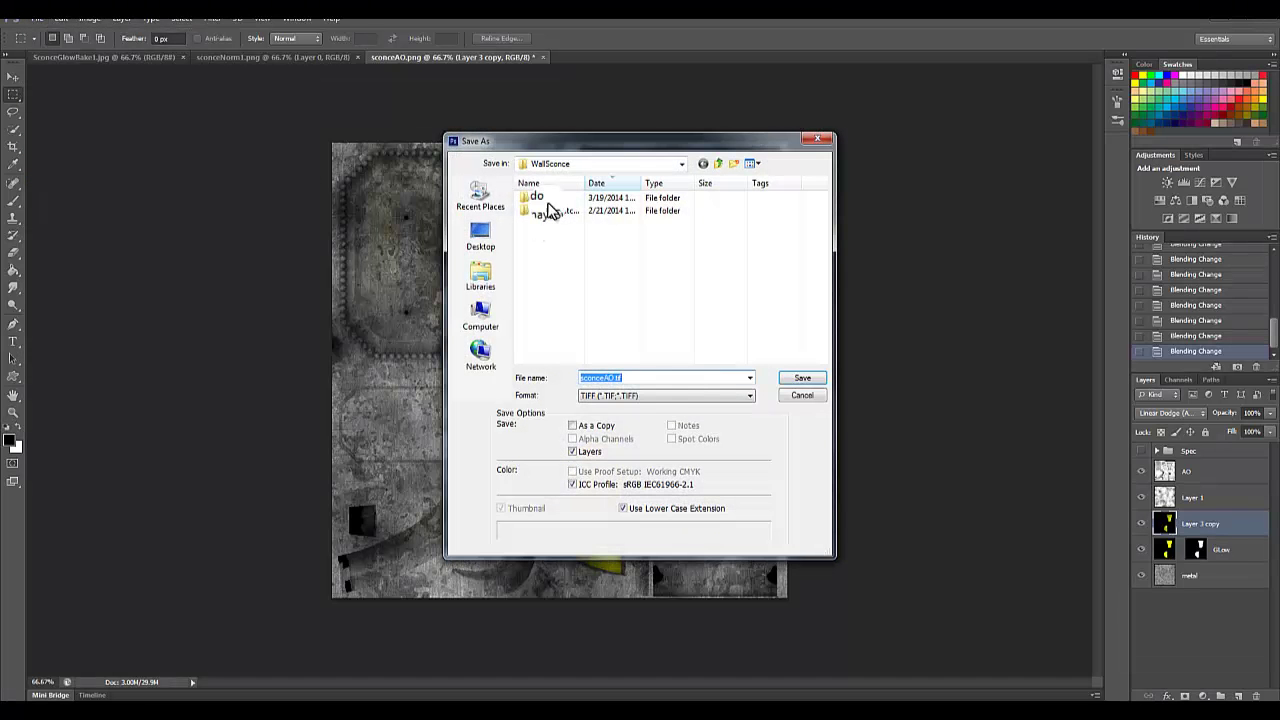
click(642, 398)
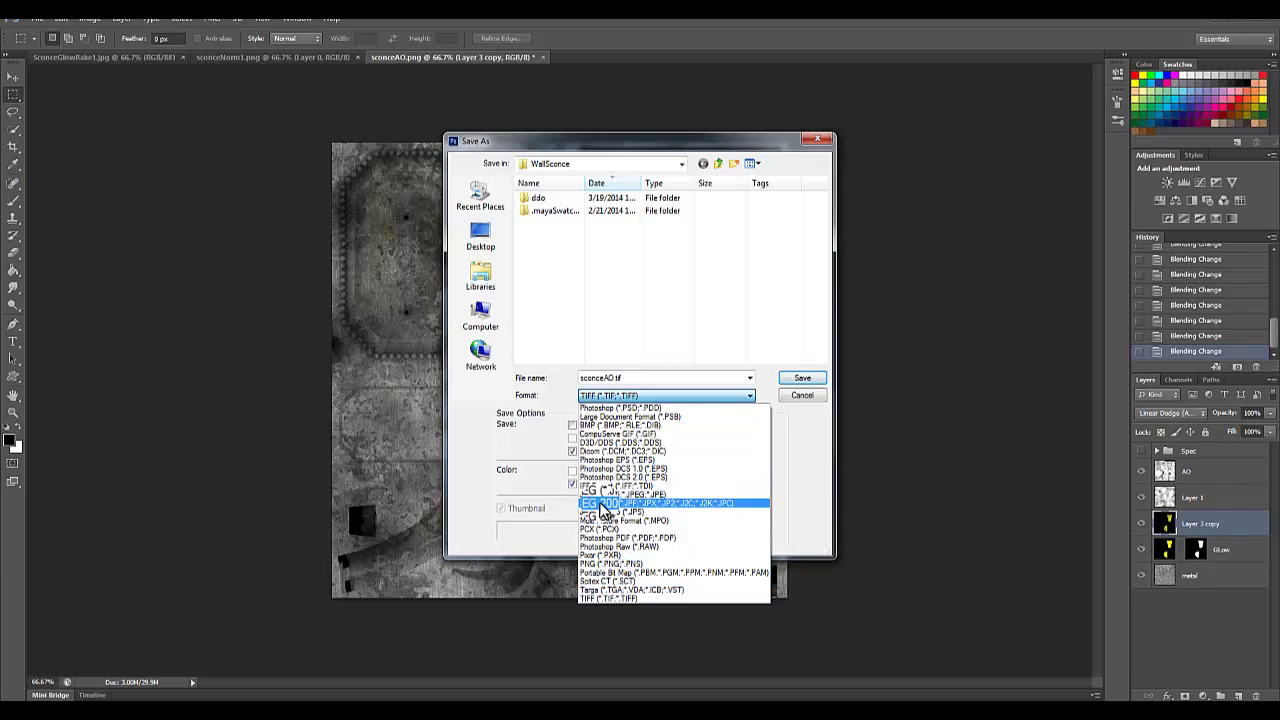
click(601, 495)
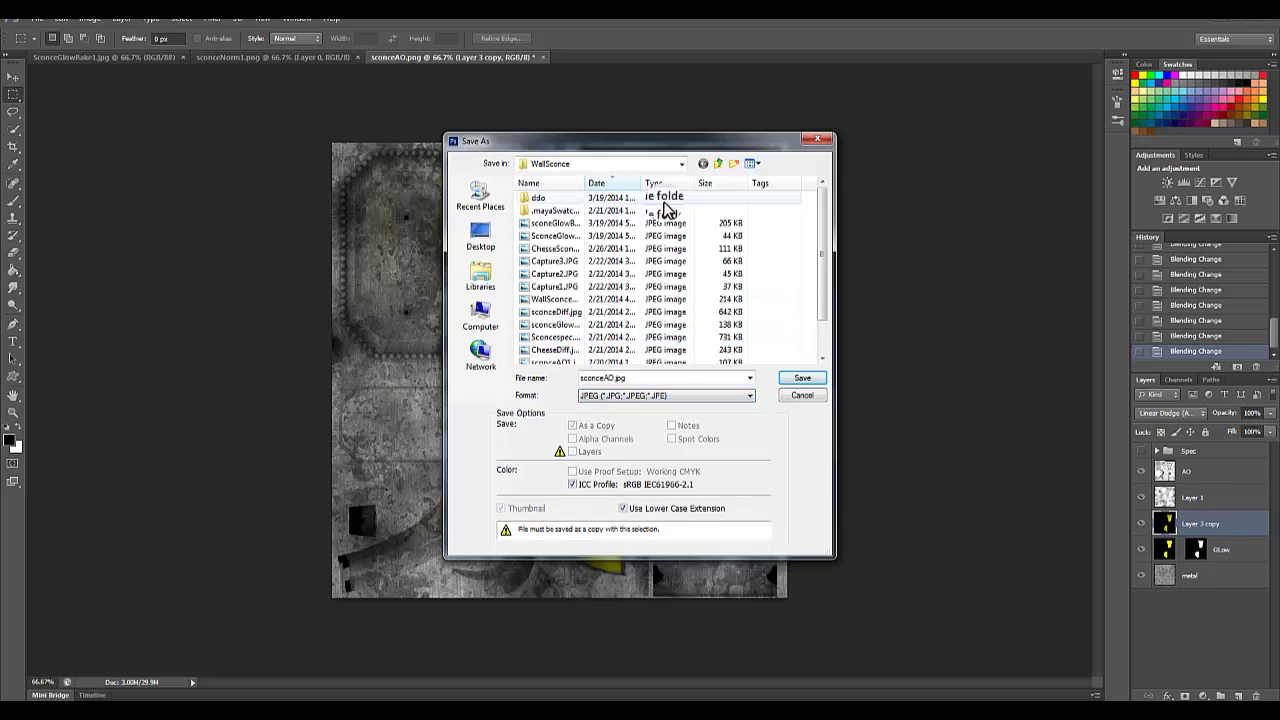
click(566, 223)
click(565, 236)
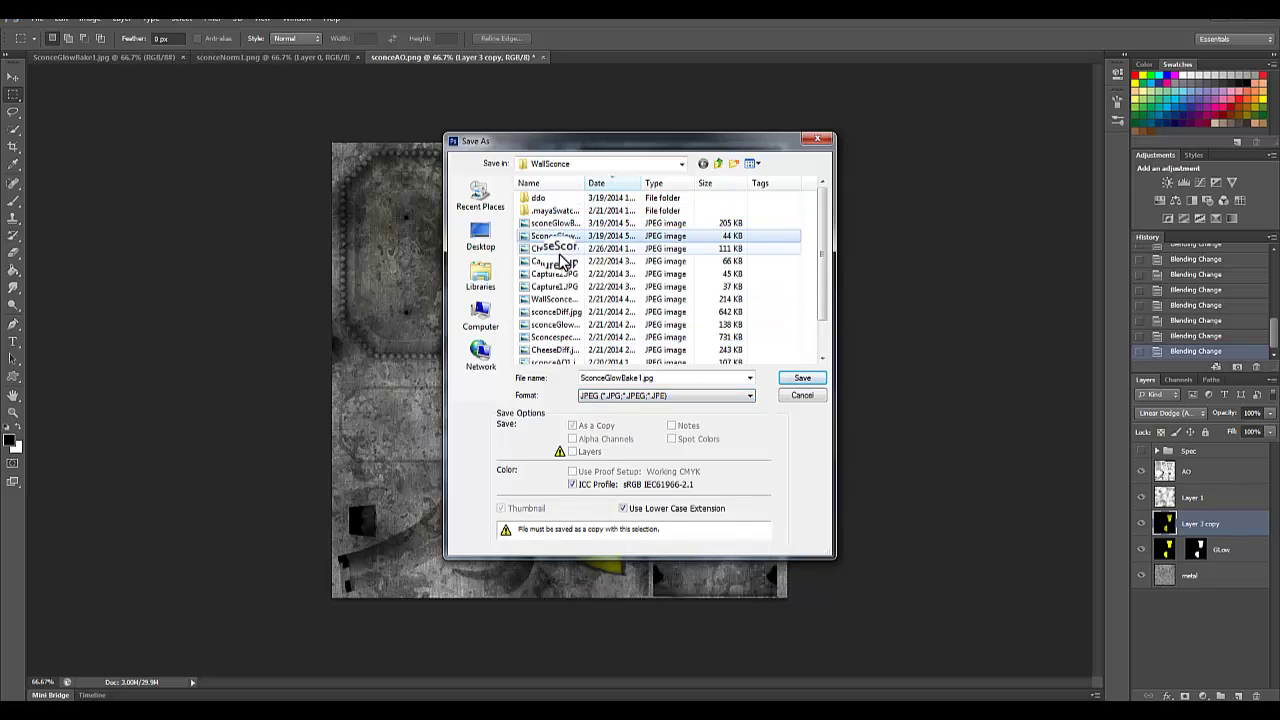
click(560, 248)
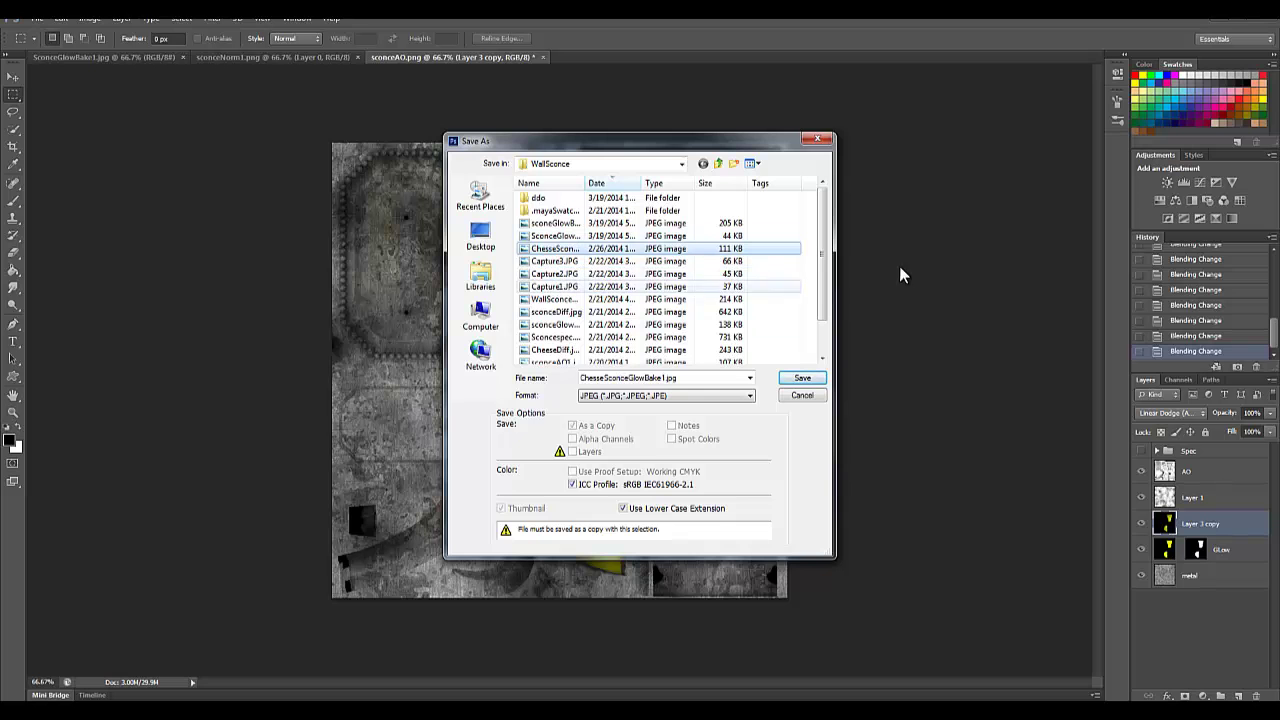
click(555, 311)
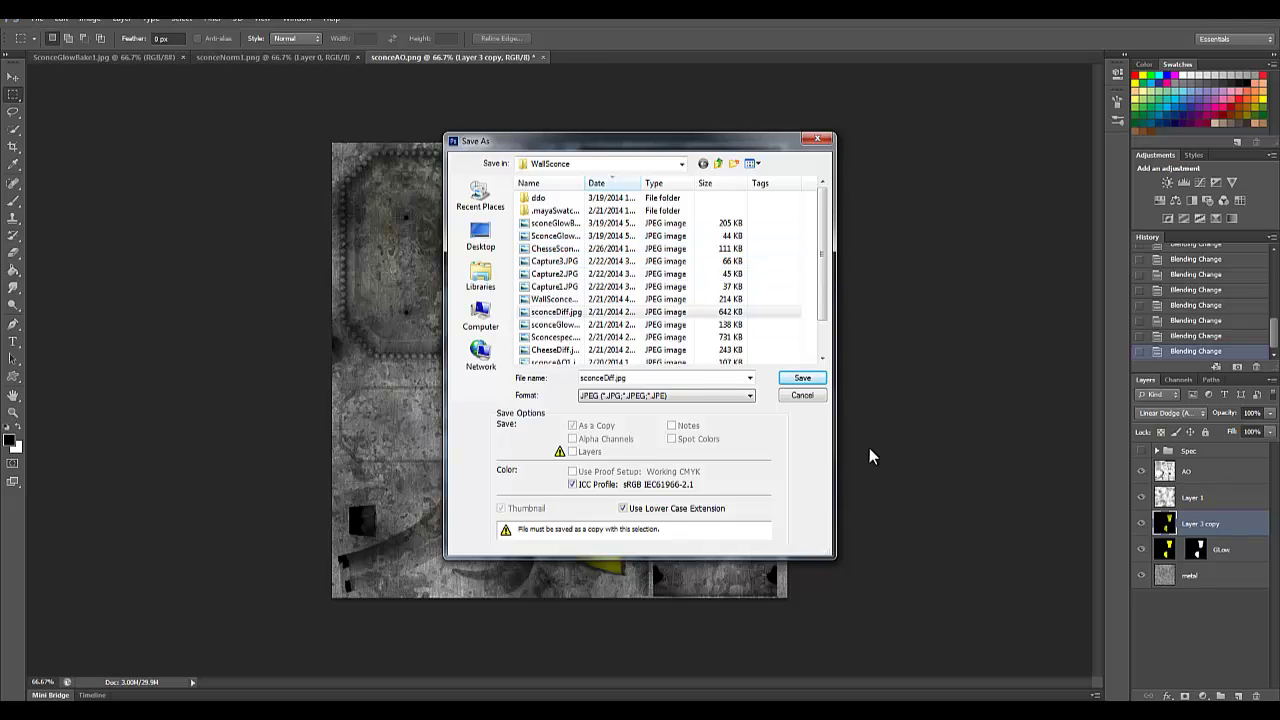
click(805, 379)
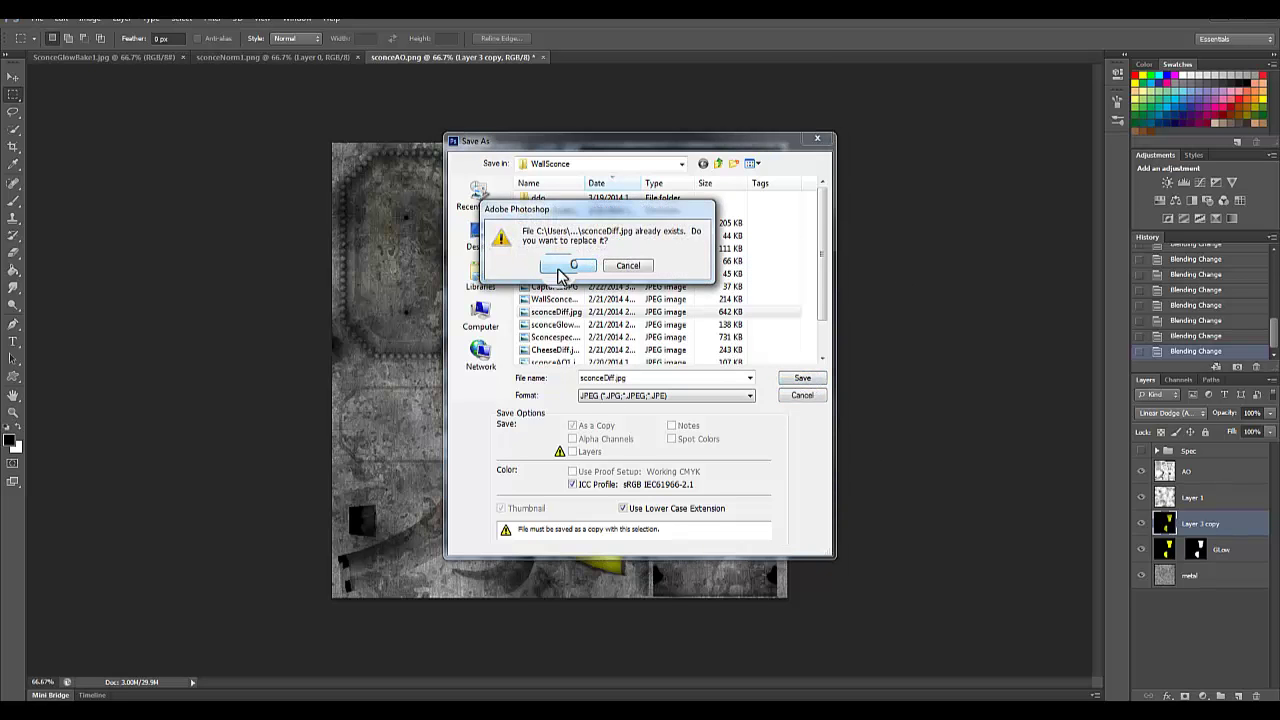
click(566, 266)
click(600, 194)
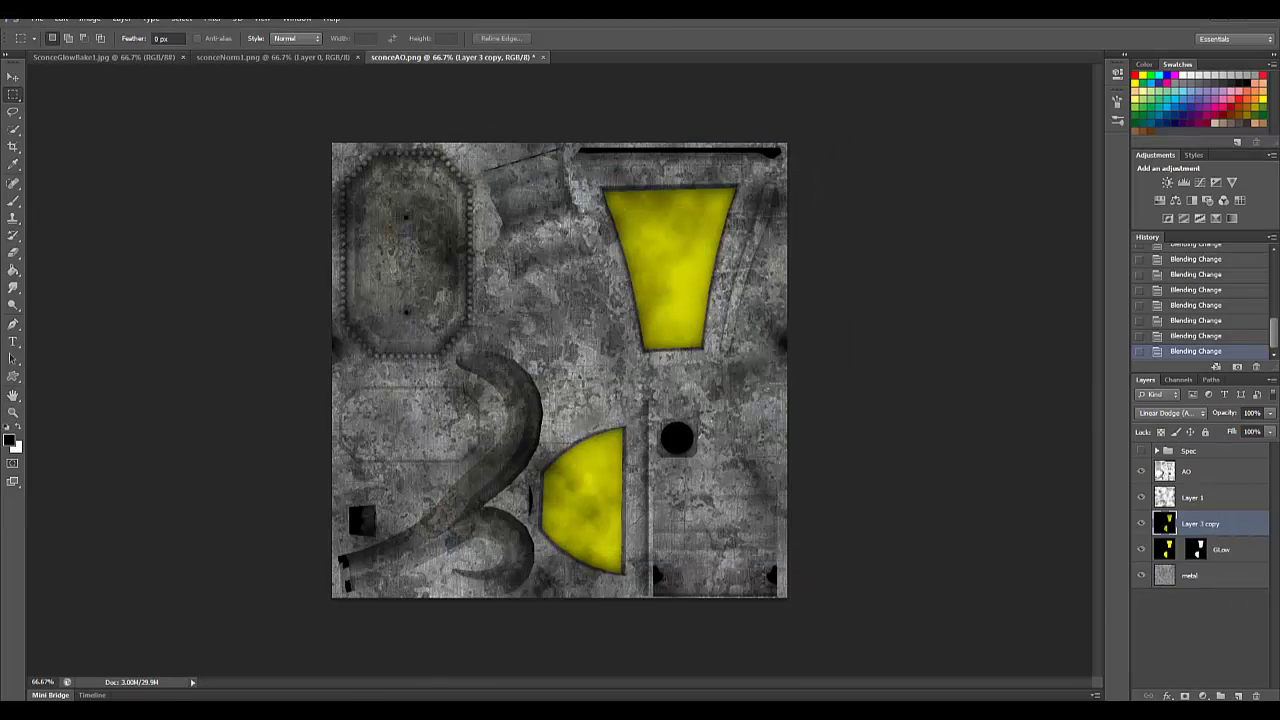
Step: Back in Maya, open blinn2's colour texture and show the updated texture on the sconce
key(alt+Tab)
click(1055, 62)
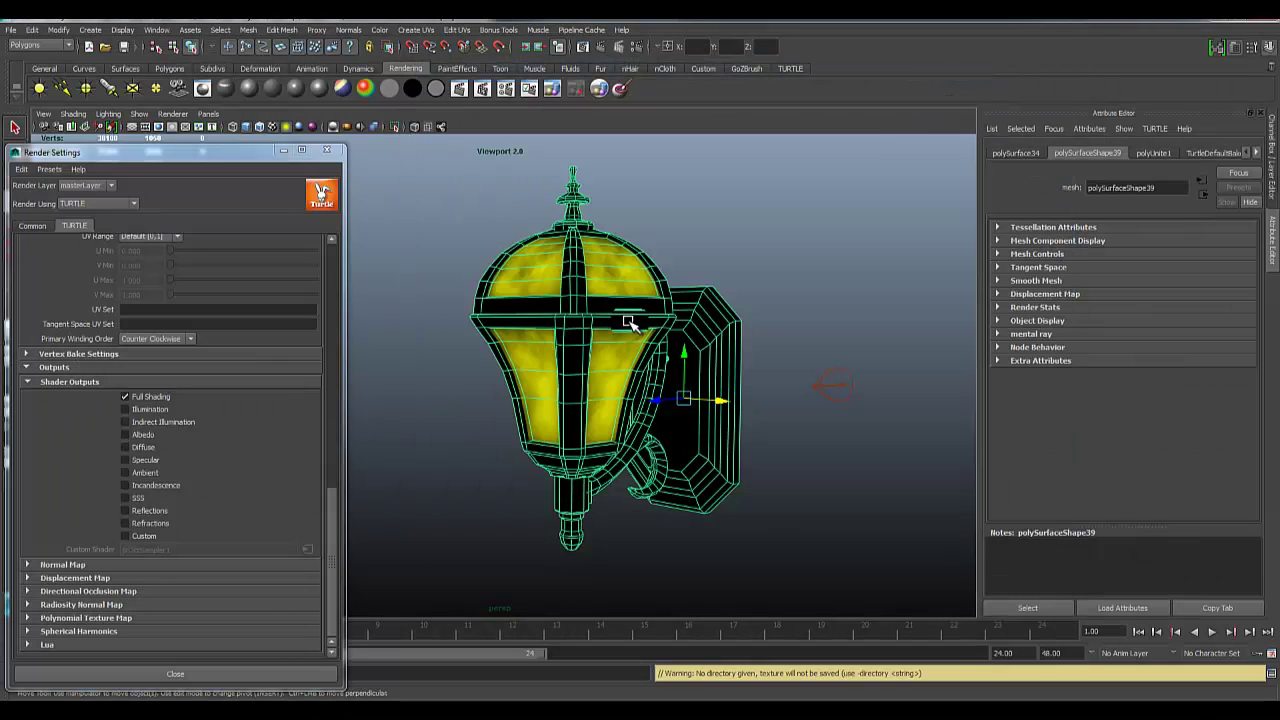
click(1256, 152)
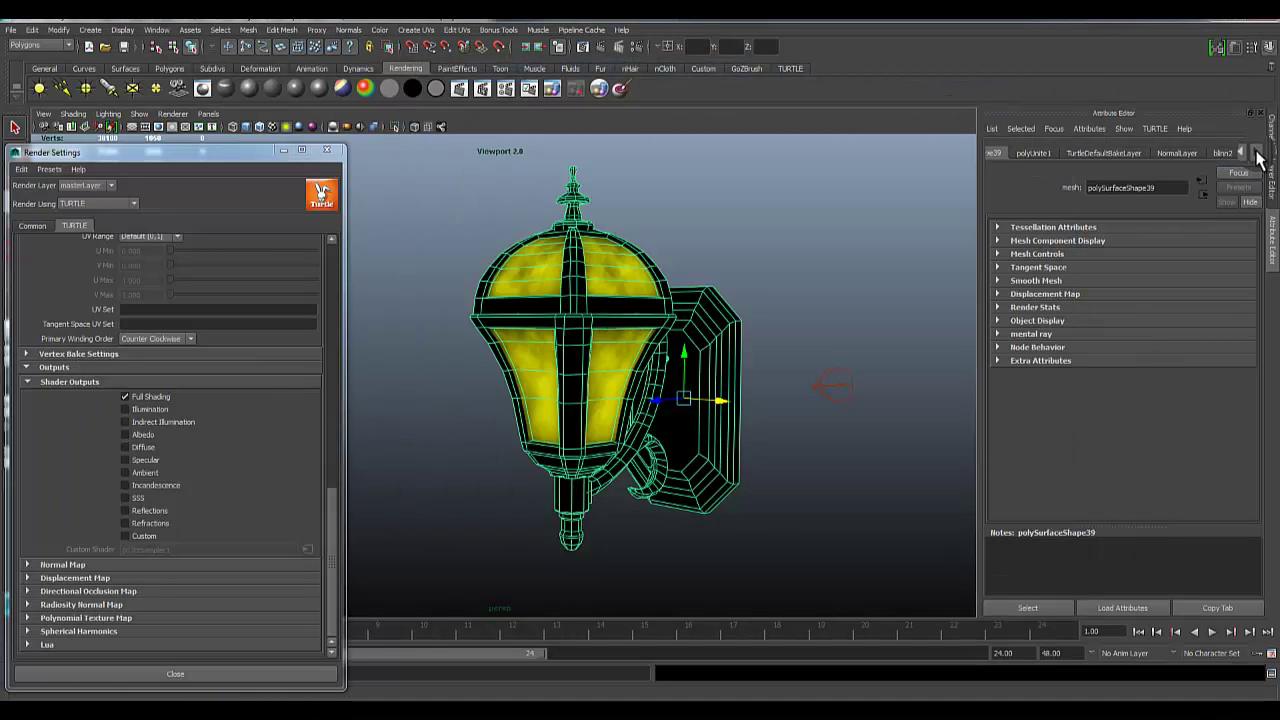
click(1222, 152)
scroll(1115, 340, up, 2)
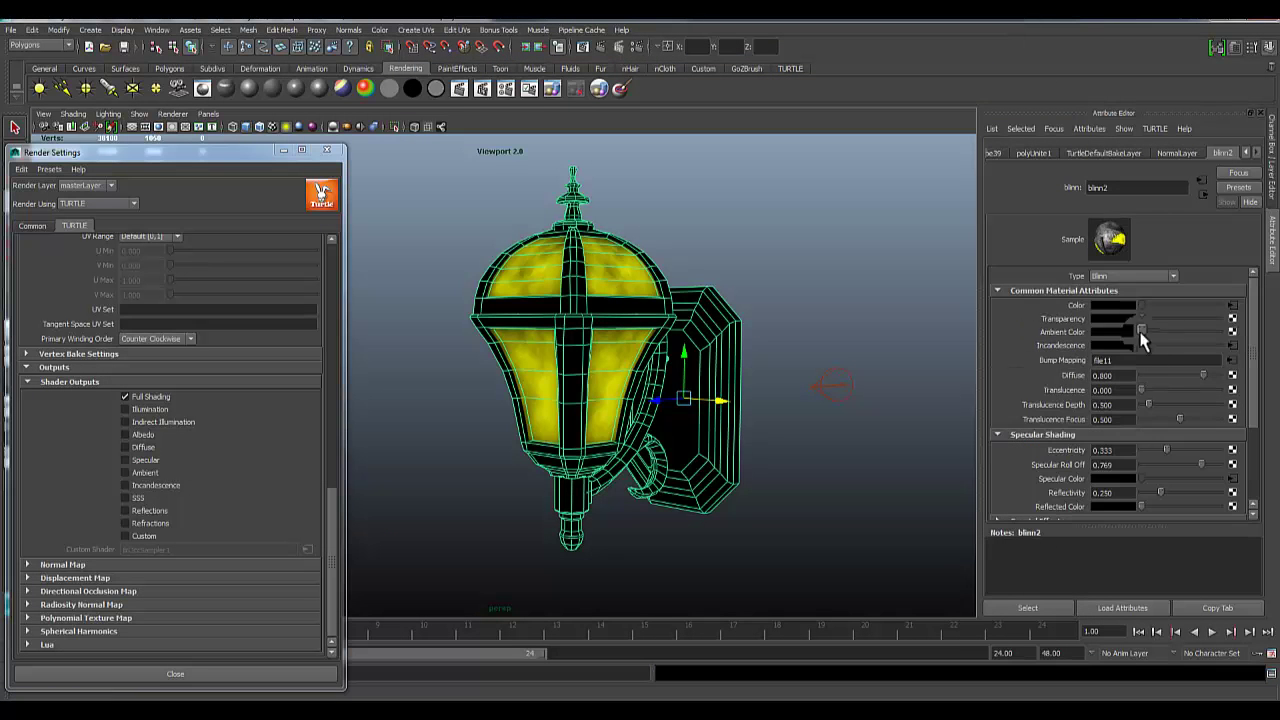
click(1232, 305)
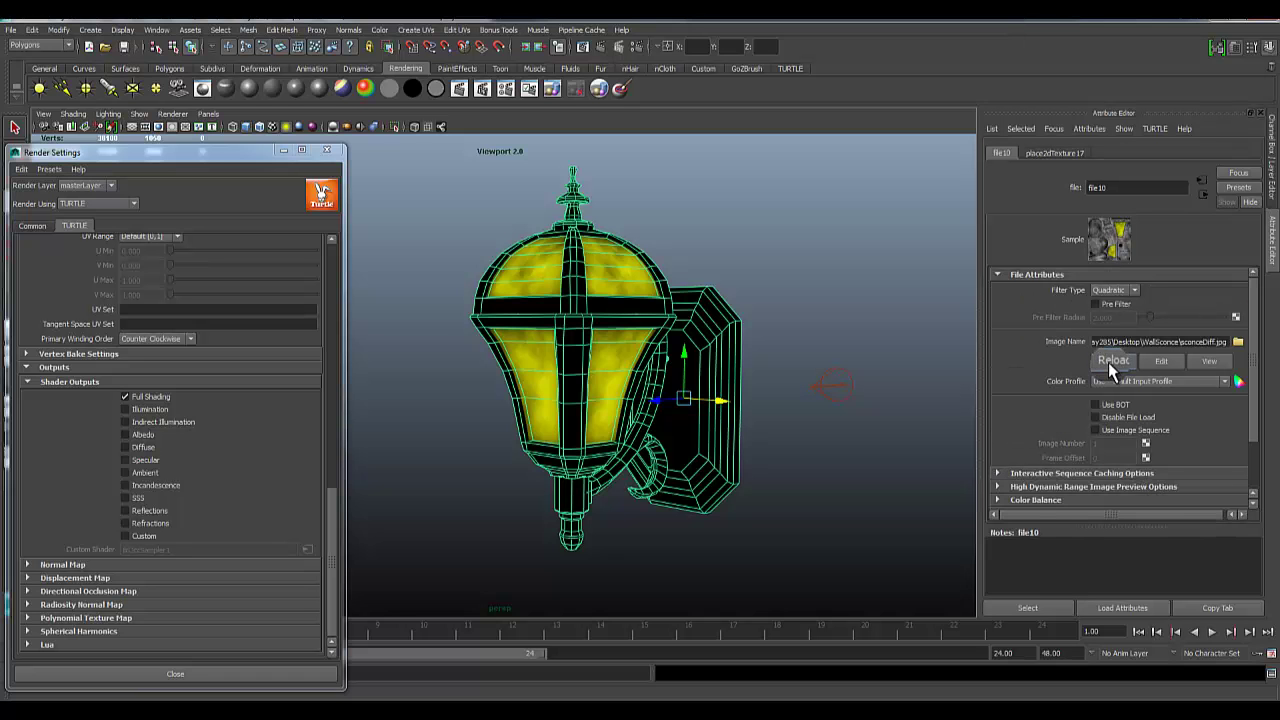
key(6)
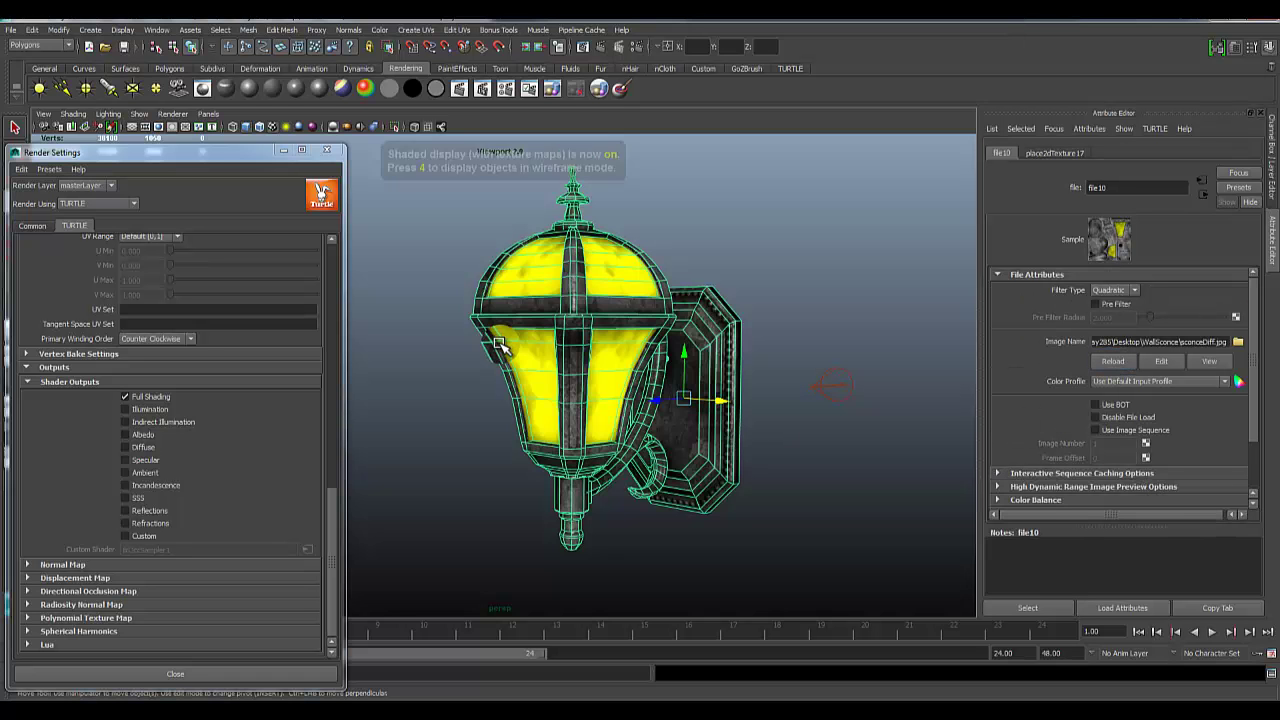
scroll(652, 423, up, 3)
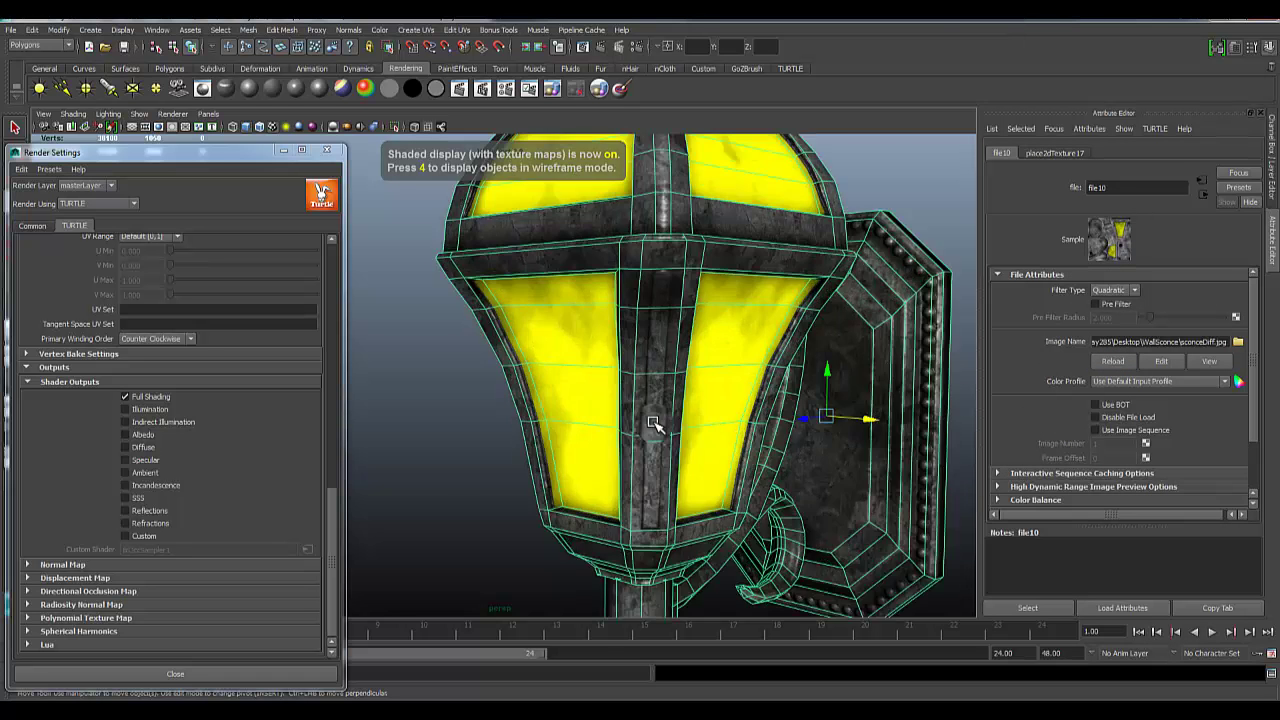
alt+drag(652, 423, 667, 342)
click(594, 357)
click(667, 342)
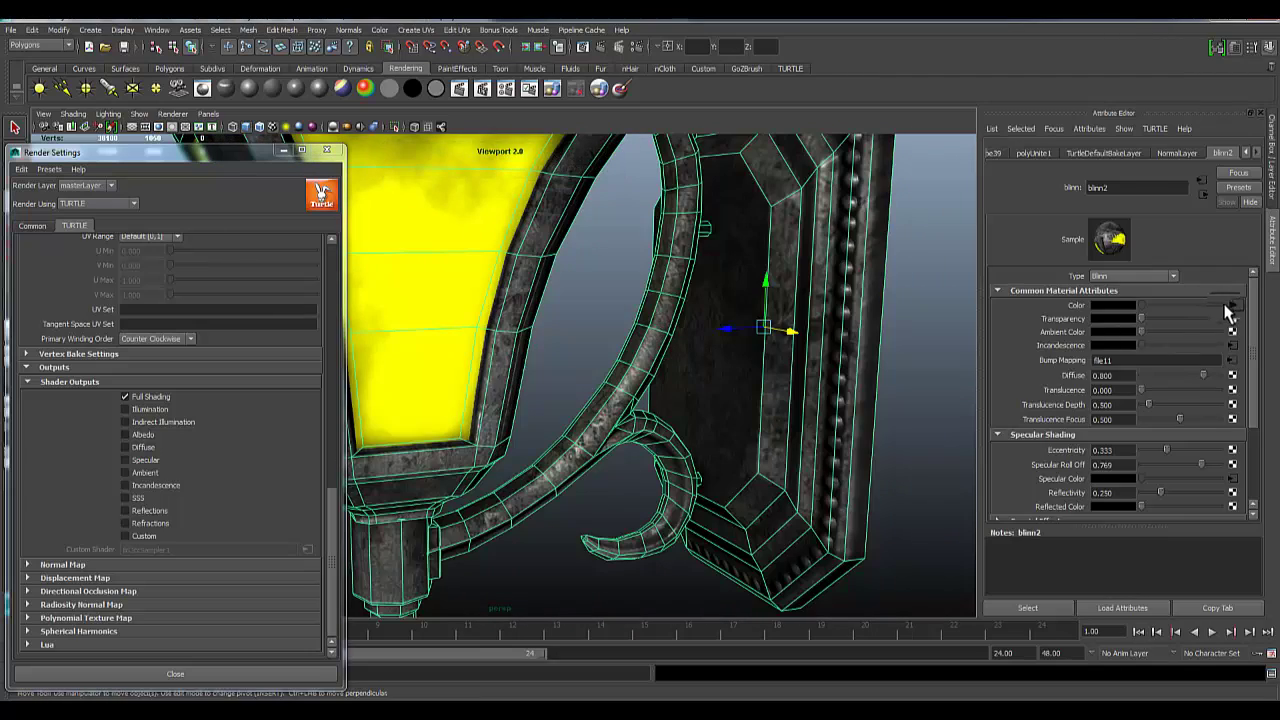
click(1228, 305)
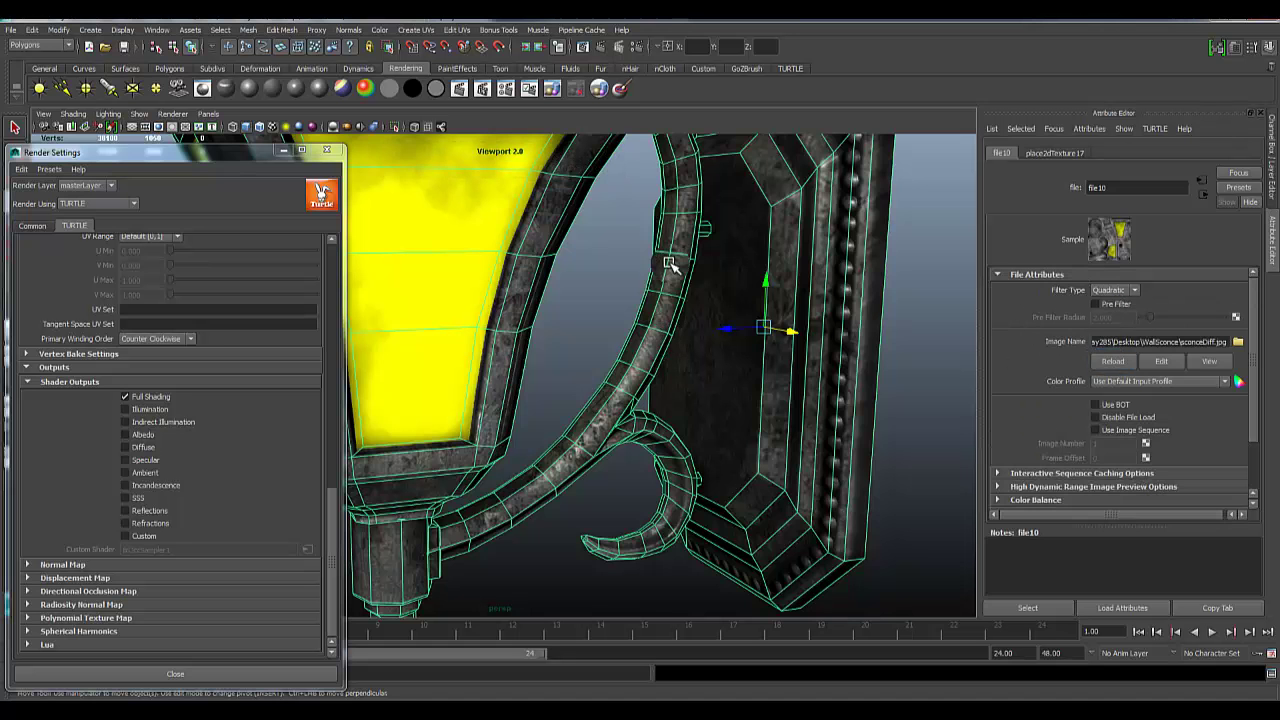
Step: Load sconceGlowBake.jpg as the image for blinn2's glow texture node
click(596, 288)
alt+right_drag(609, 349, 788, 210)
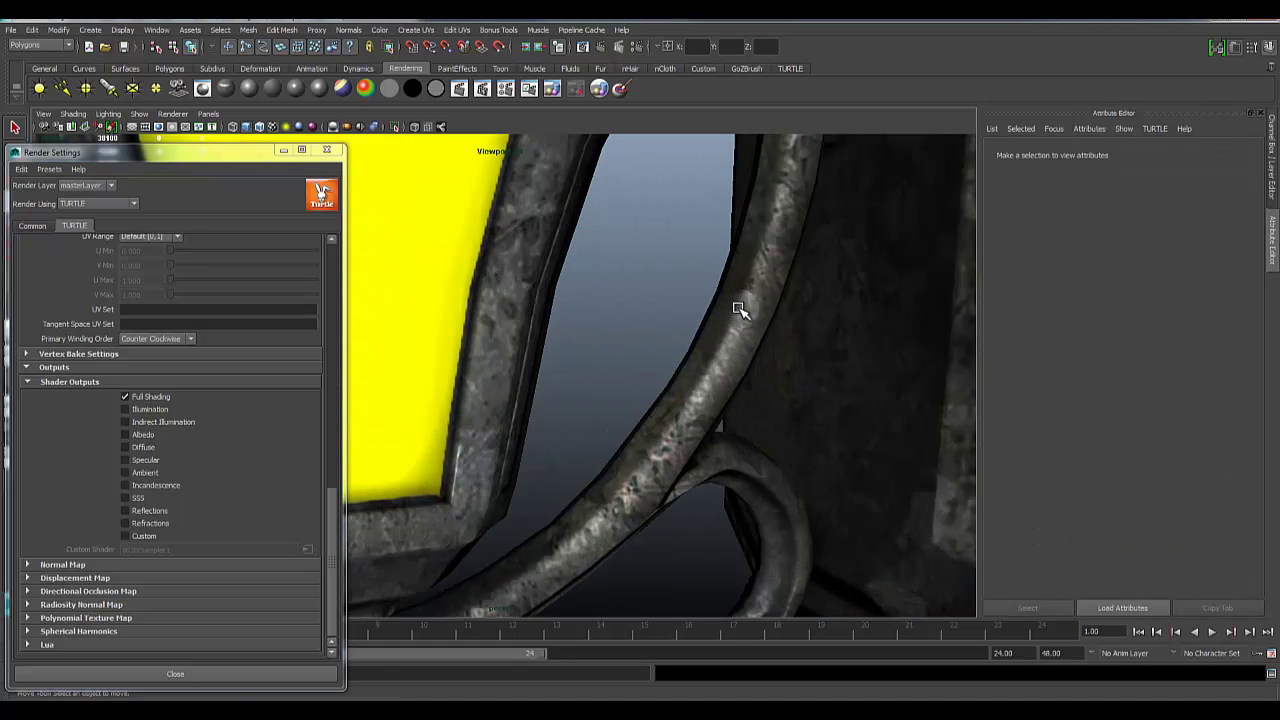
alt+right_drag(749, 323, 670, 348)
click(670, 348)
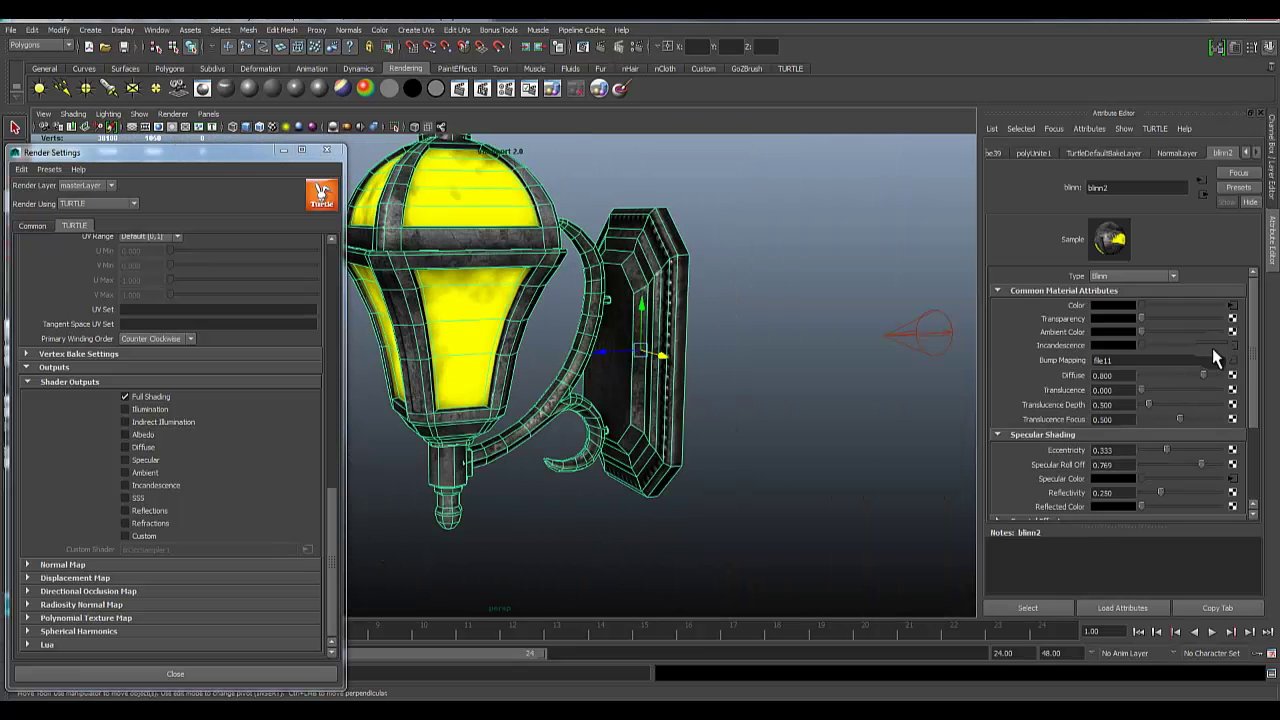
click(1230, 346)
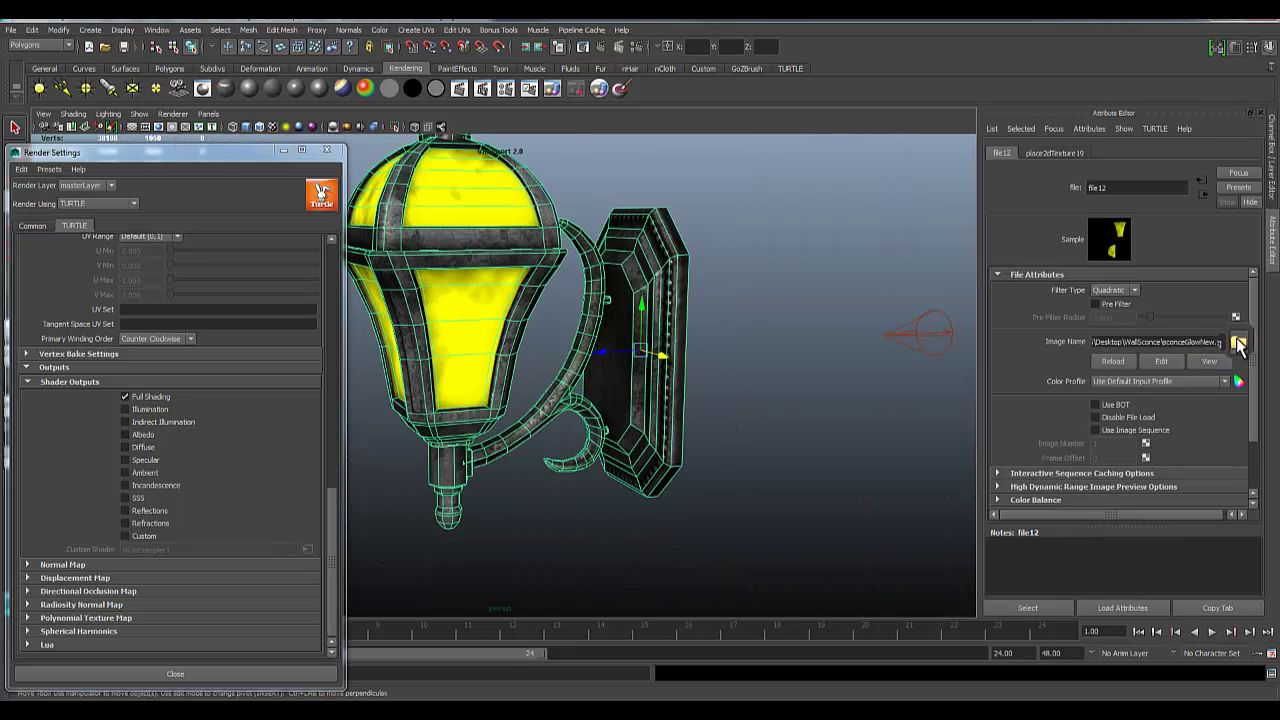
click(1238, 344)
click(288, 317)
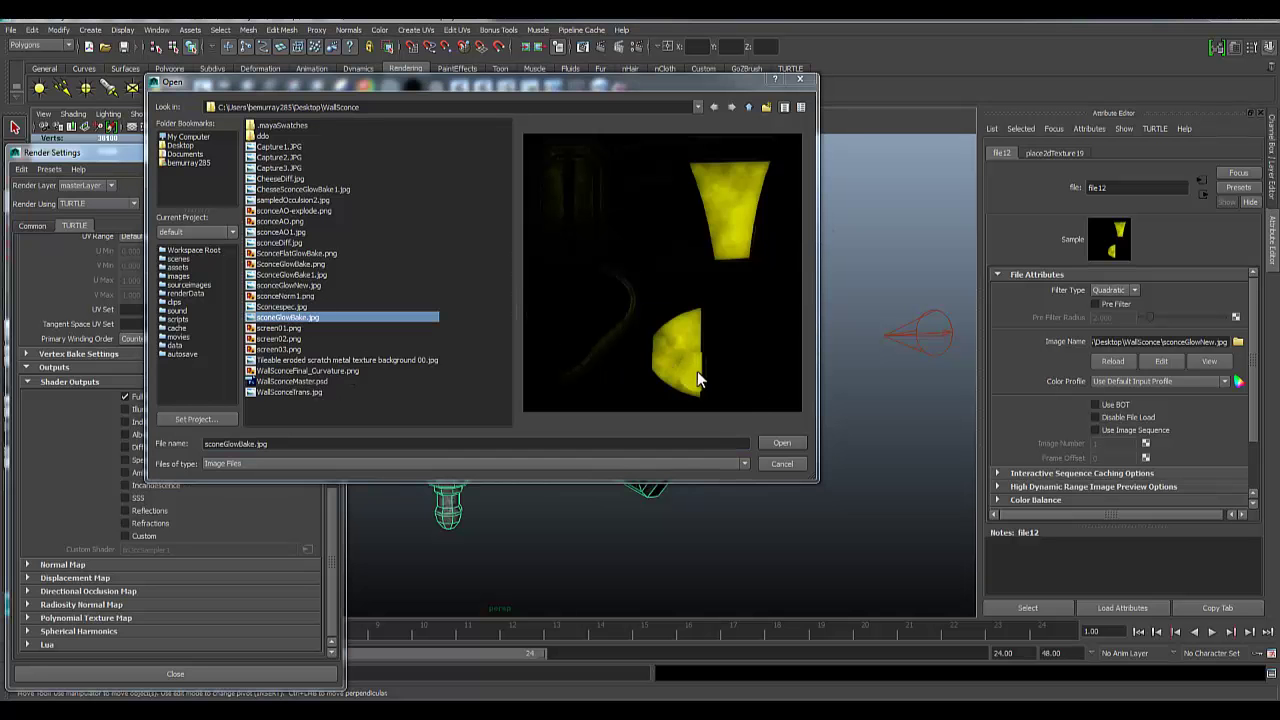
click(781, 444)
Step: Deselect the sconce and, from a front view, light the viewport with the scene's own lights
click(519, 563)
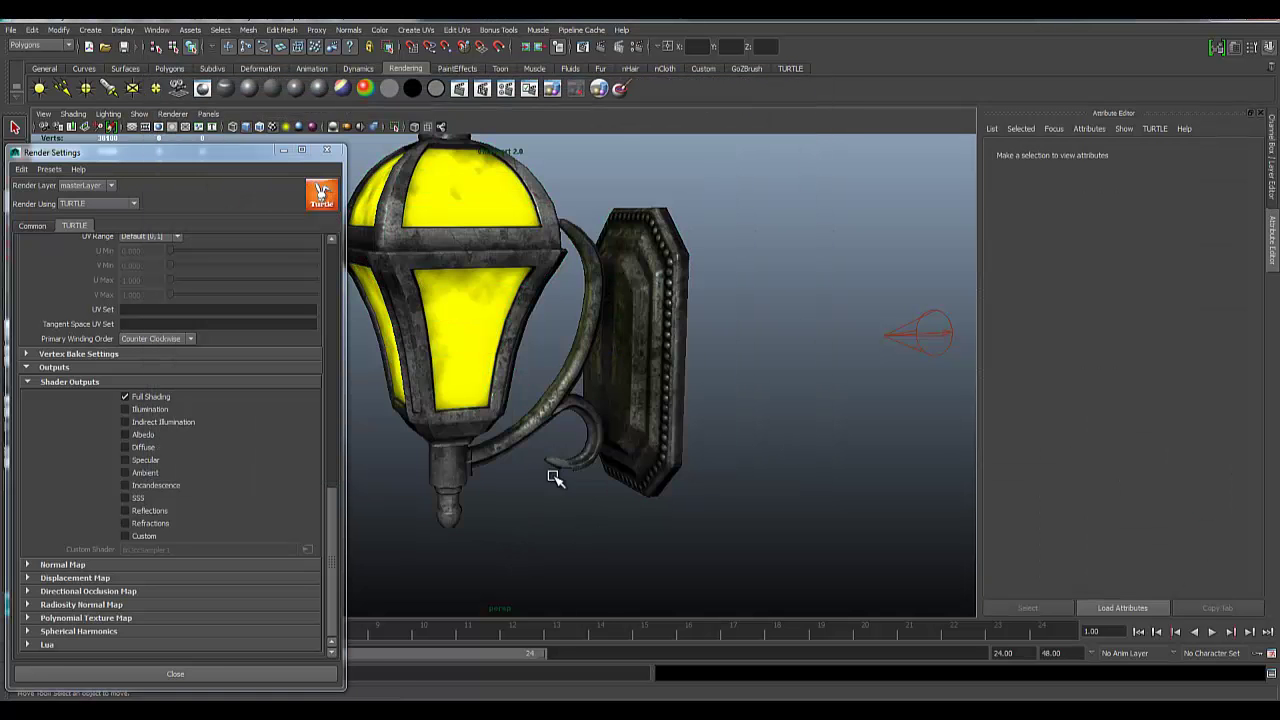
alt+drag(557, 471, 589, 500)
scroll(641, 451, up, 3)
alt+drag(641, 451, 560, 460)
alt+drag(397, 207, 562, 412)
key(7)
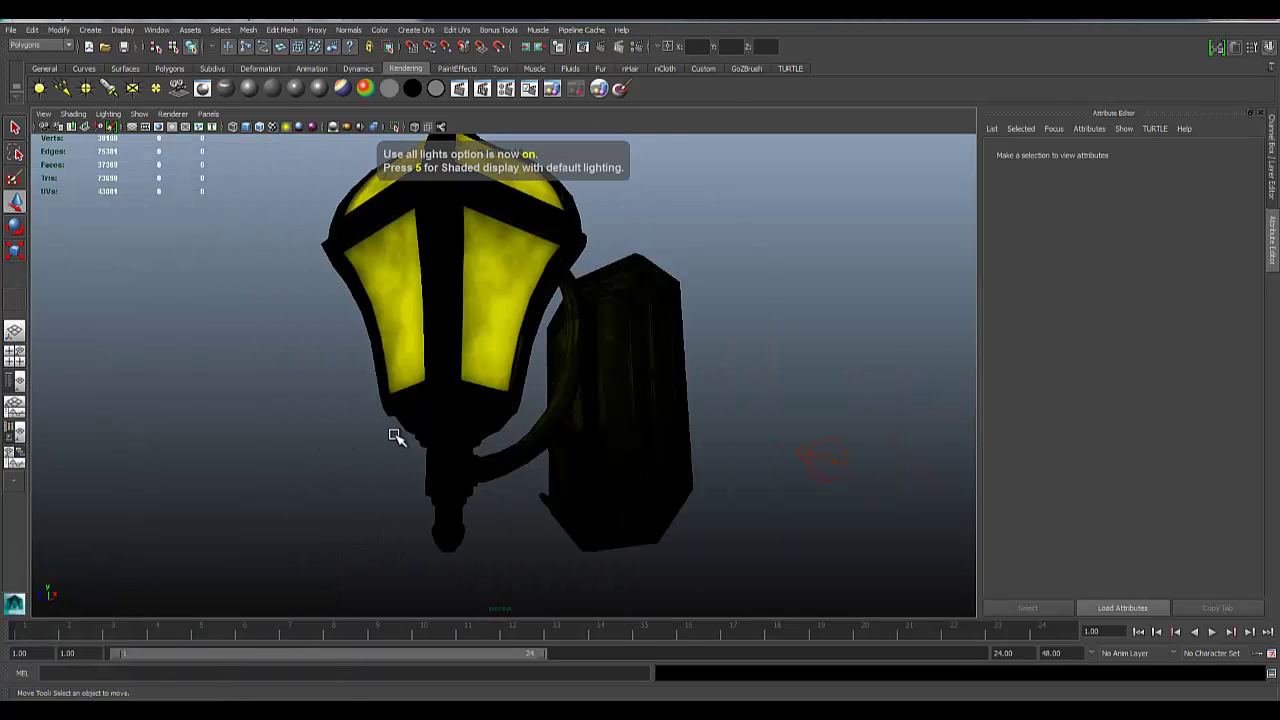
Step: Restore textured display under all scene lights and inspect the bracket side's glowing glass
alt+drag(267, 438, 405, 453)
mouse_move(307, 451)
alt+mouse_down()
mouse_move(231, 449)
mouse_move(211, 426)
mouse_move(151, 449)
mouse_move(209, 475)
mouse_move(314, 440)
mouse_move(449, 438)
mouse_move(280, 434)
mouse_move(267, 443)
mouse_move(494, 434)
mouse_move(440, 420)
mouse_move(437, 363)
mouse_move(446, 431)
mouse_move(631, 394)
mouse_move(594, 380)
mouse_move(572, 418)
alt+mouse_up()
key(6)
key(7)
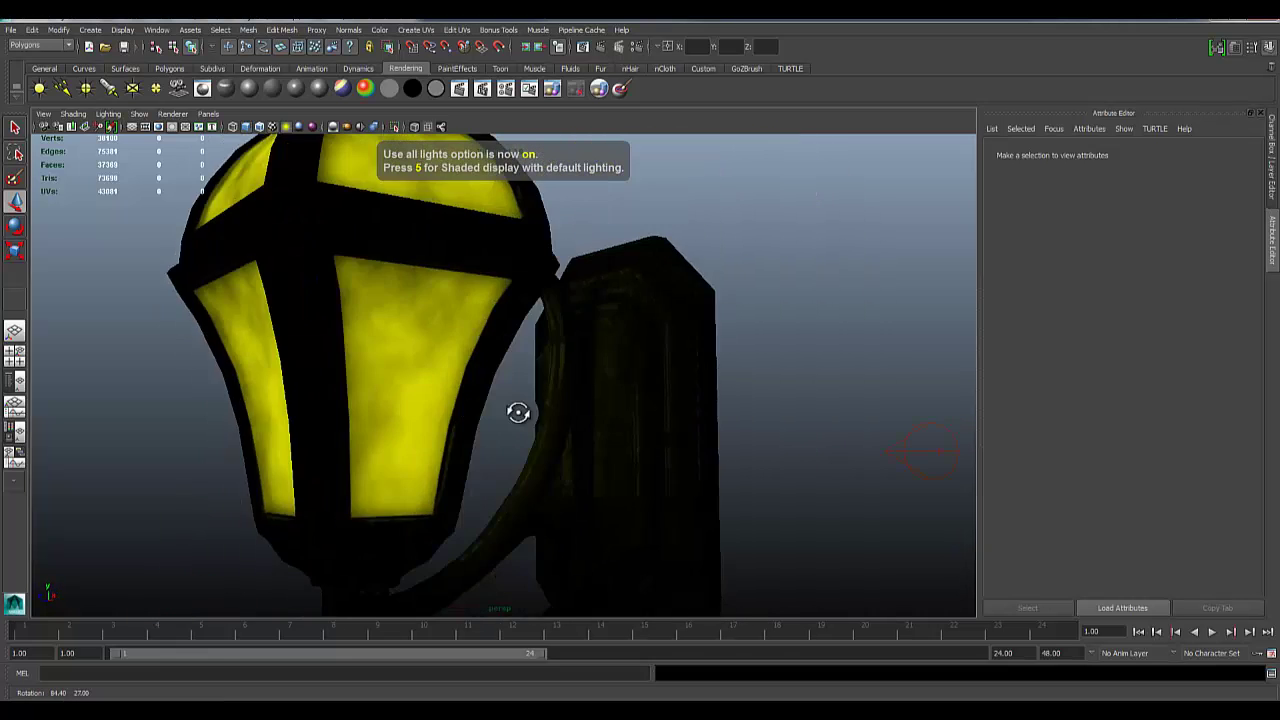